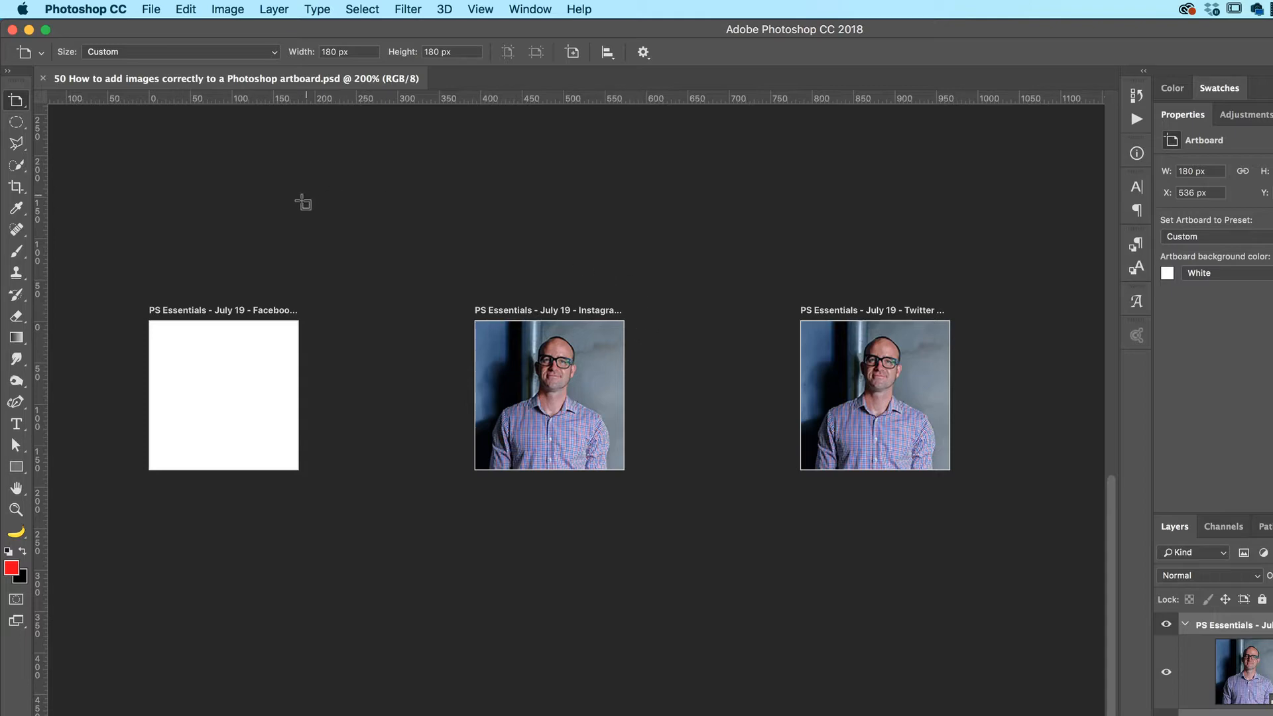
# Open the portrait JPG from the 09 Artboards folder of the Photoshop Advanced exercise files
pyautogui.click(151, 9)
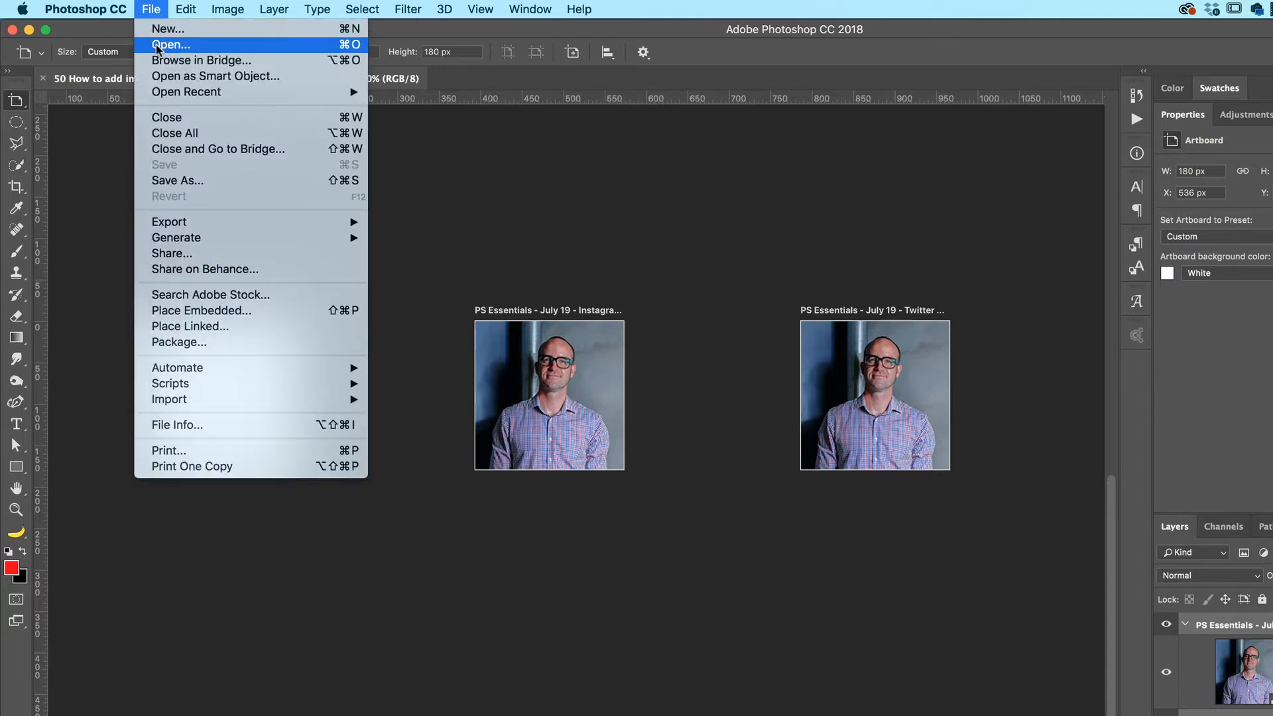
pyautogui.press('Escape')
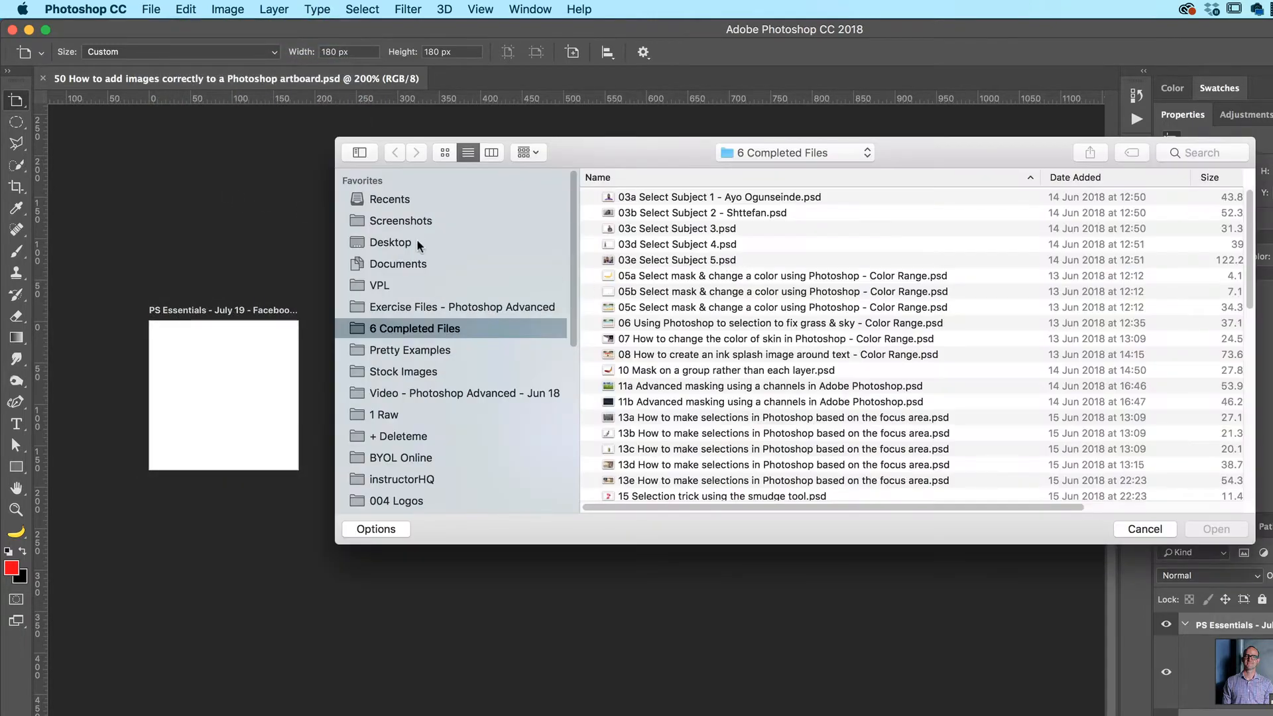
pyautogui.click(438, 307)
pyautogui.doubleClick(666, 308)
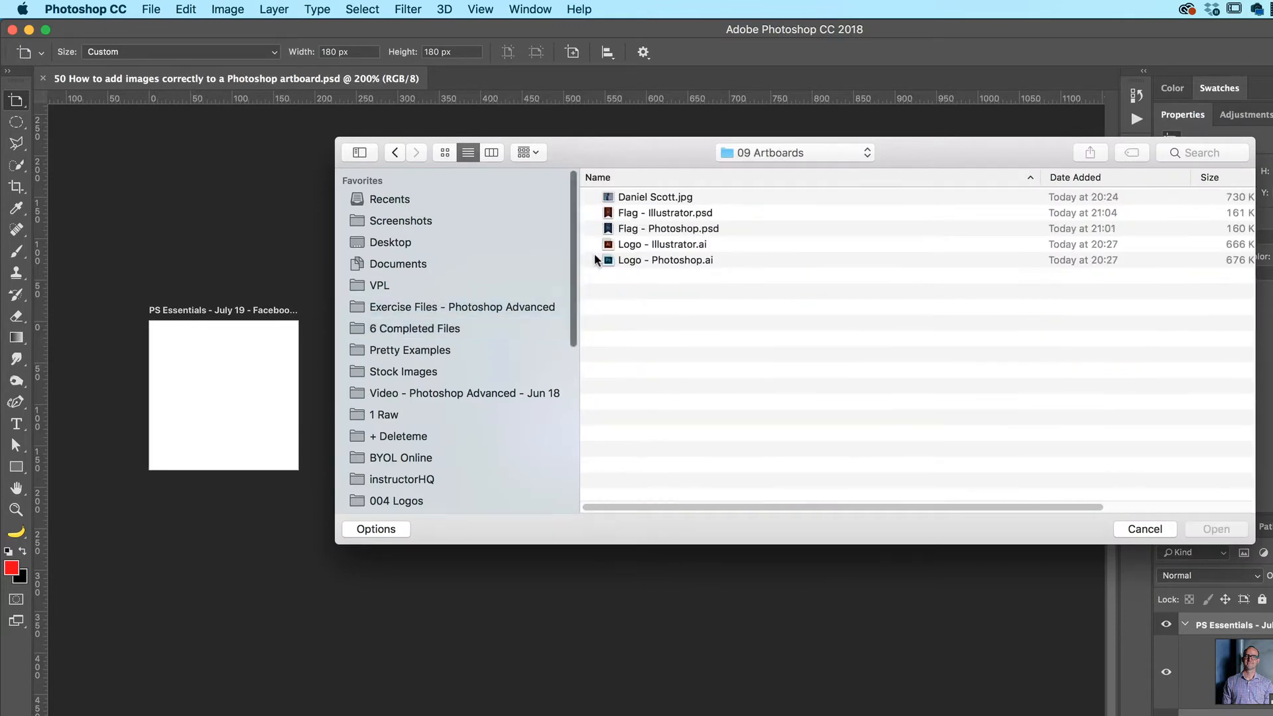
pyautogui.click(654, 199)
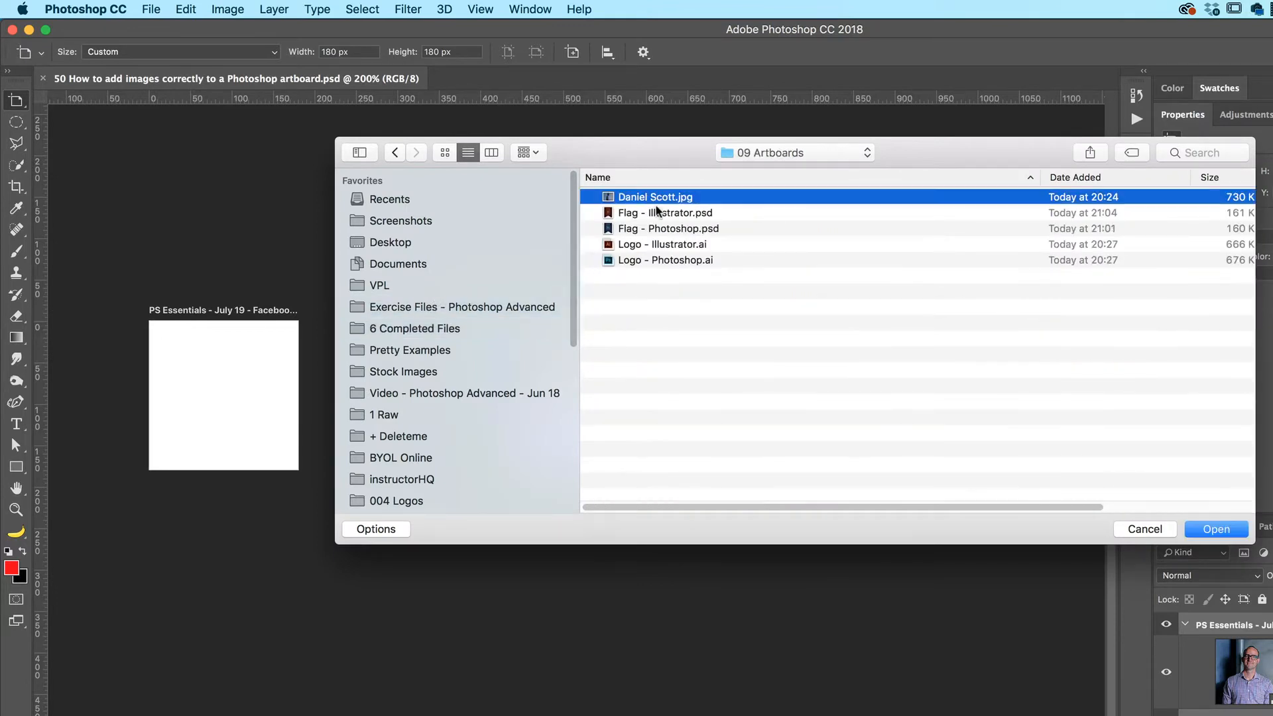
pyautogui.click(1218, 530)
# Copy the opened portrait with the Move tool into the artboard document, onto the Twitter Profile artboard
pyautogui.click(16, 99)
pyautogui.click(73, 99)
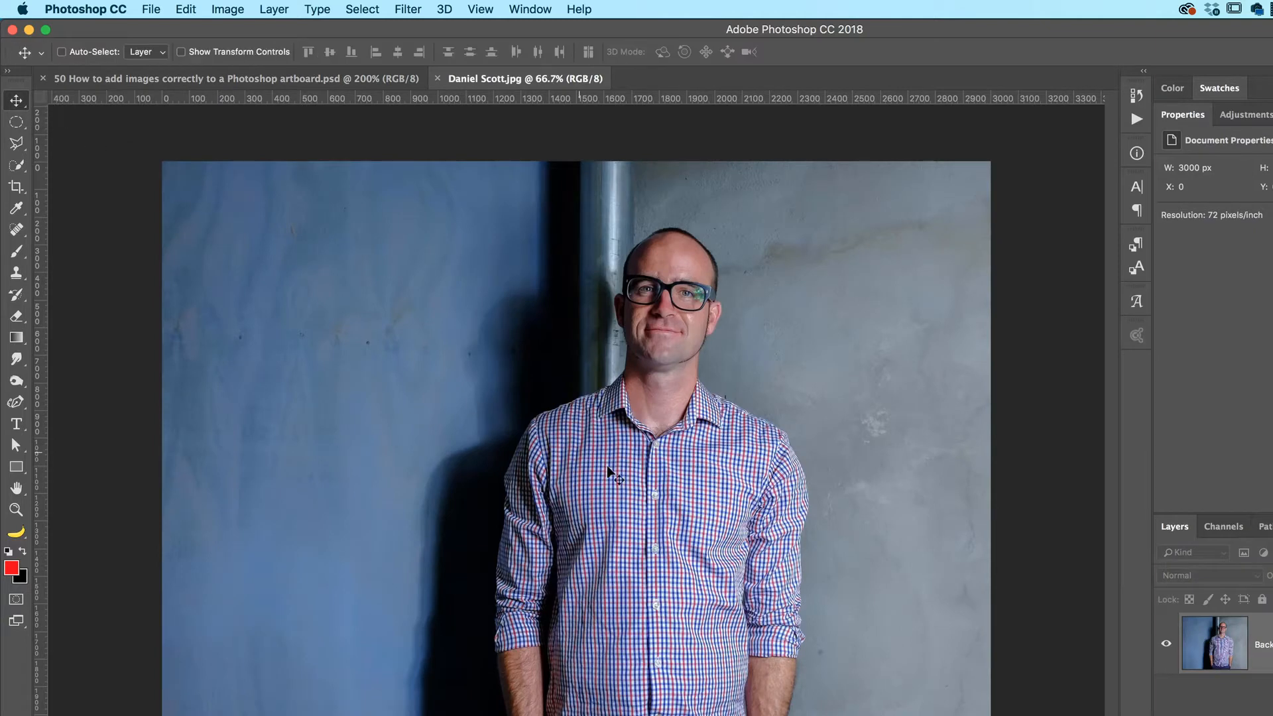
pyautogui.moveTo(608, 471); pyautogui.dragTo(361, 512)
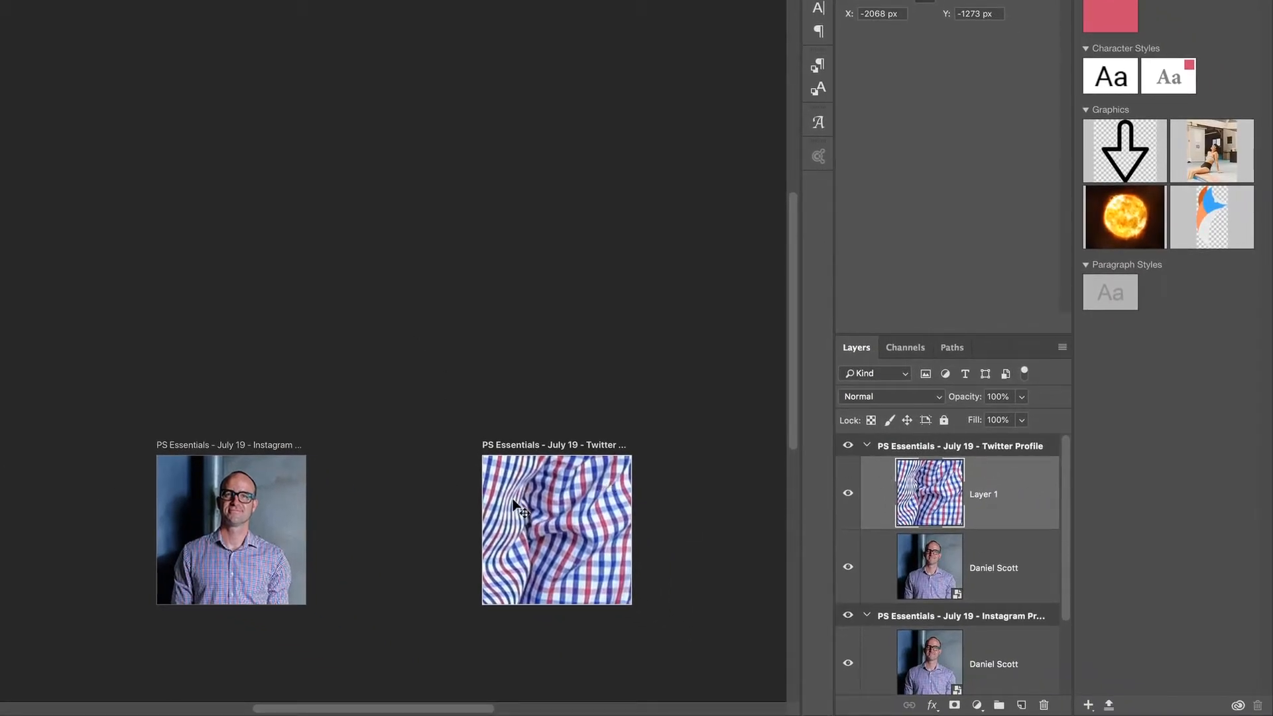
# Convert the copied Layer 1 on the Twitter Profile artboard to a smart object and delete it
pyautogui.rightClick(1021, 496)
pyautogui.click(1088, 213)
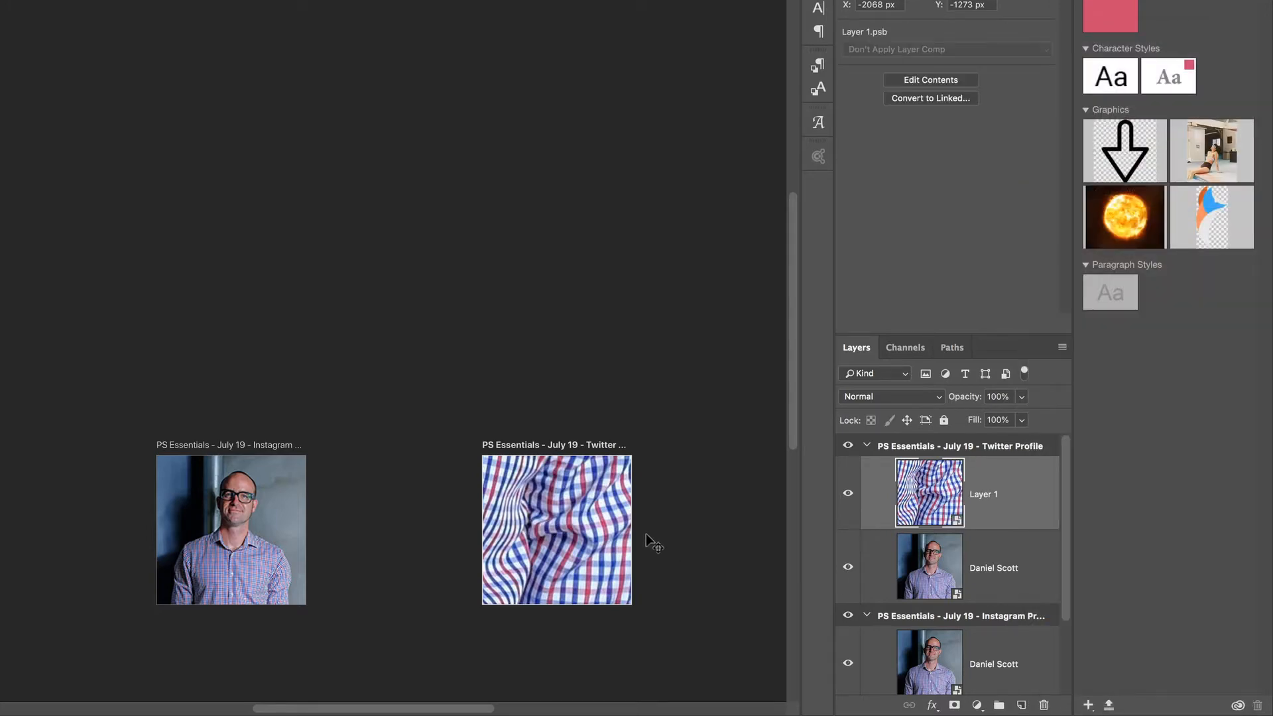
pyautogui.press('Delete')
# Place Logo - Photoshop.ai as an embedded smart object on the Facebook Profile artboard, cropped to its bounding box
pyautogui.moveTo(292, 364); pyautogui.dragTo(529, 246)
pyautogui.click(324, 395)
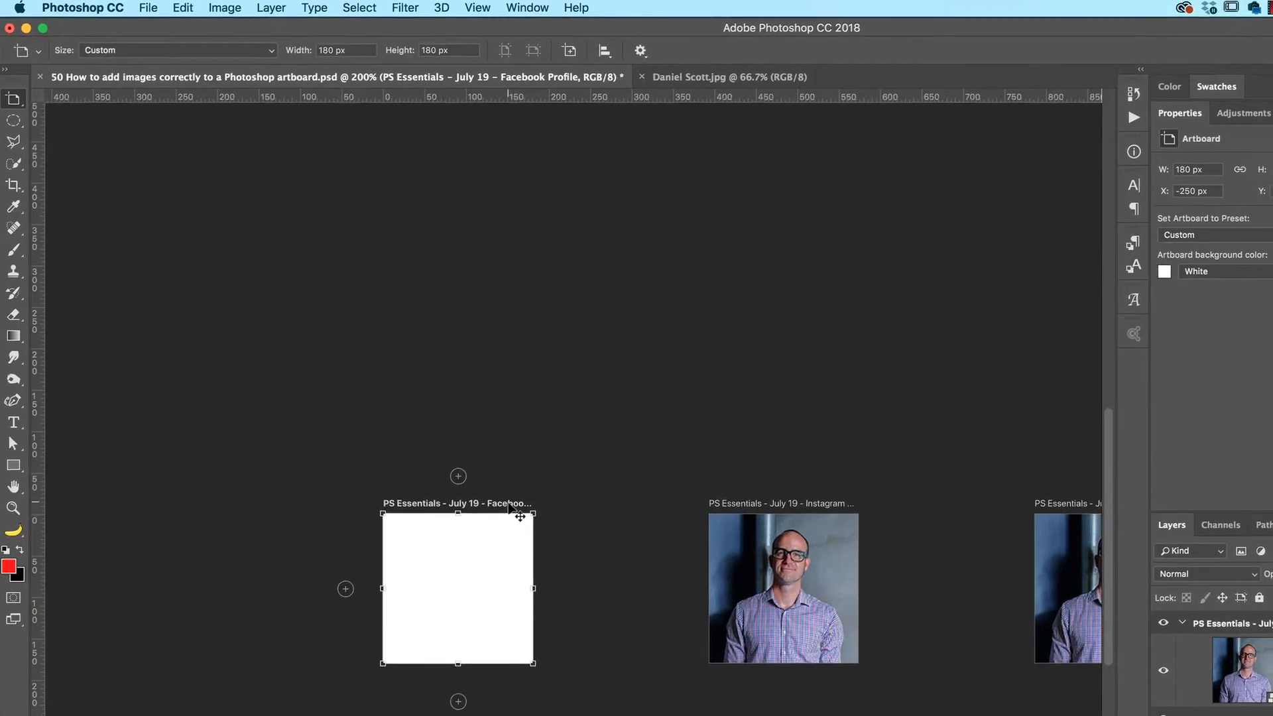
pyautogui.click(0, 0)
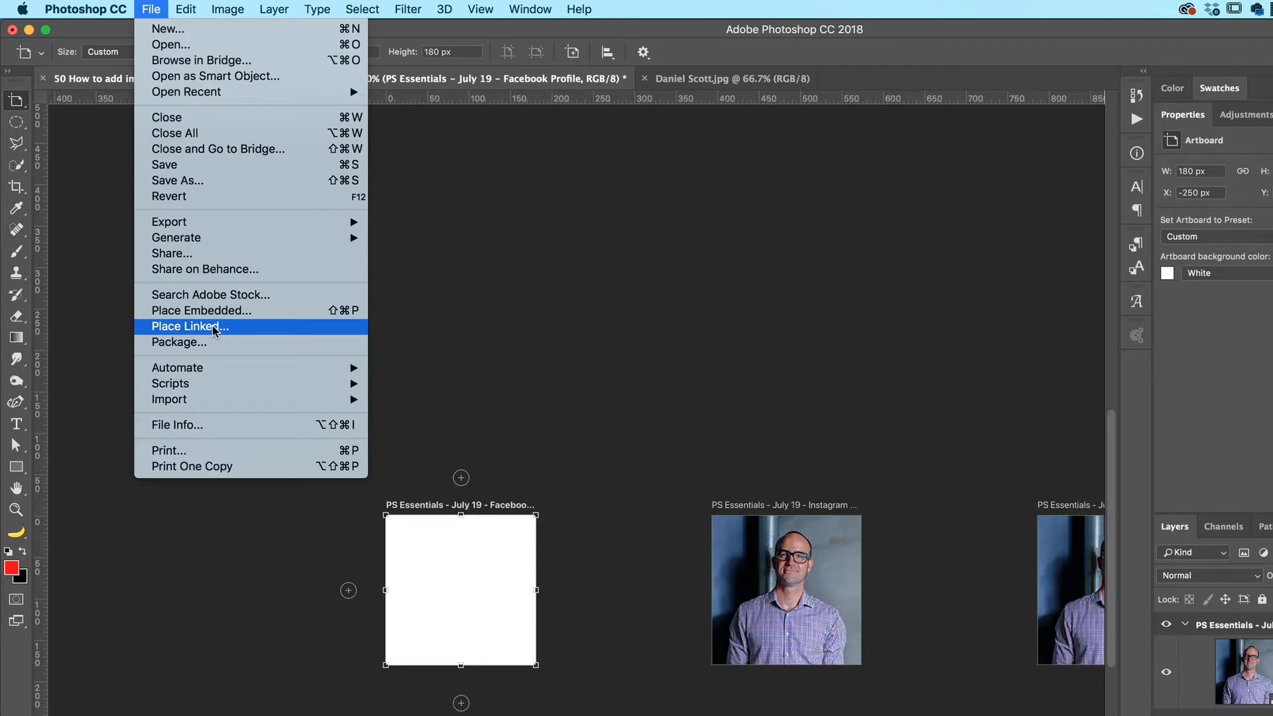
pyautogui.click(212, 310)
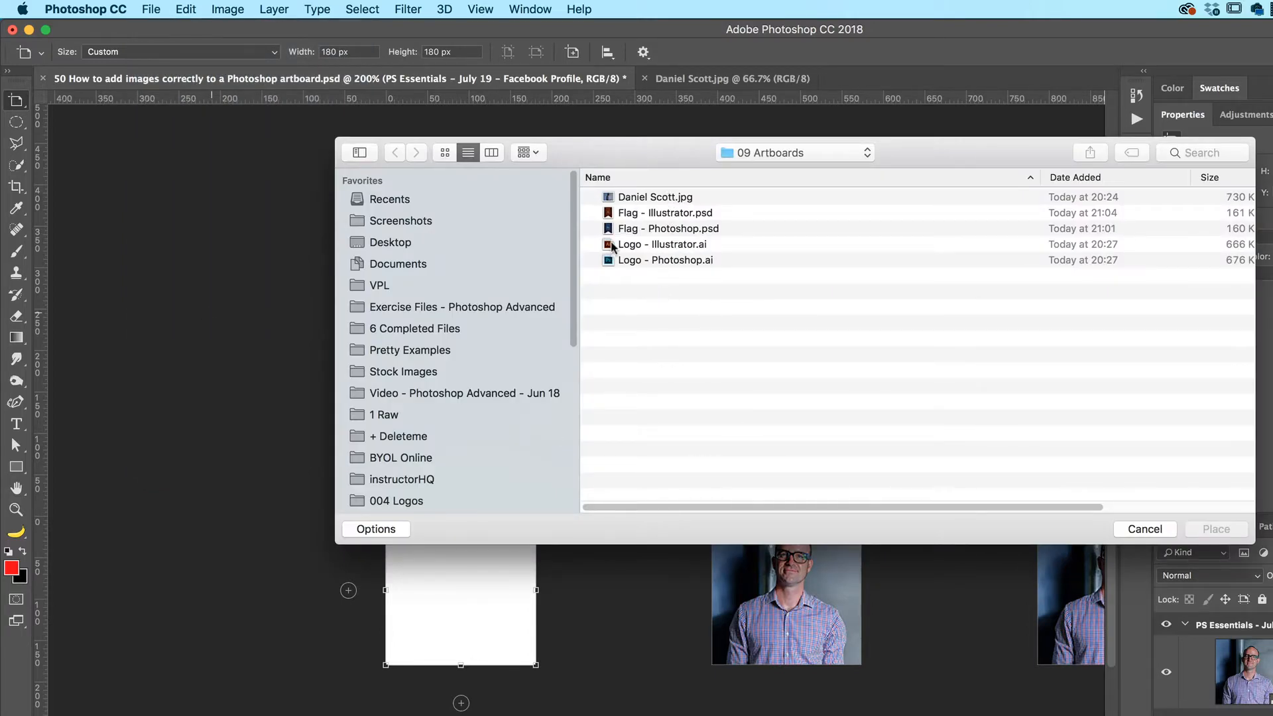
pyautogui.click(648, 259)
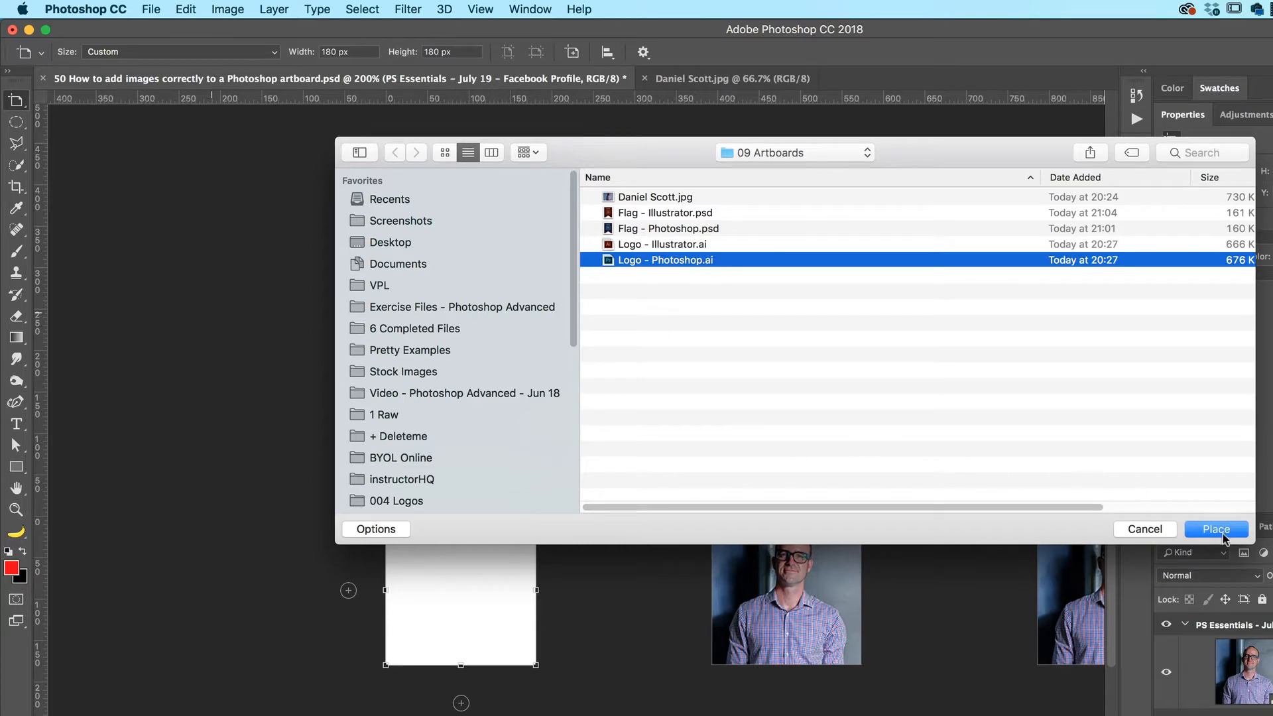
pyautogui.click(1219, 529)
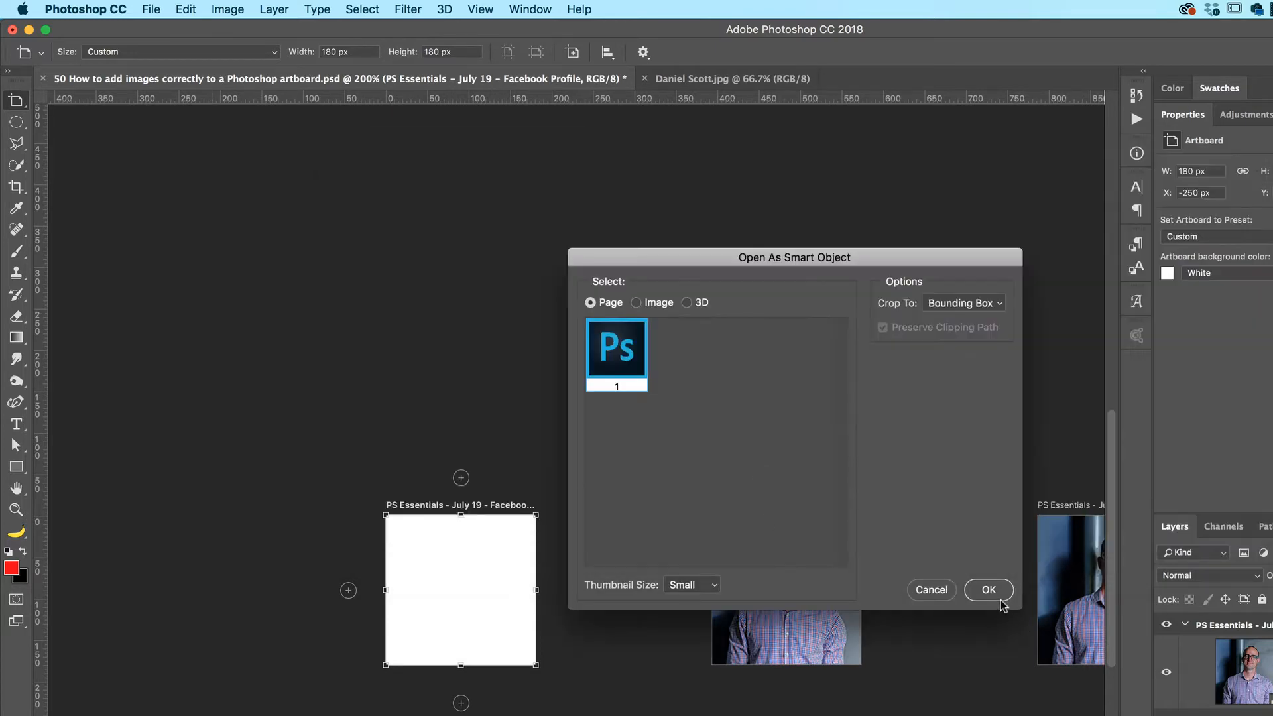
pyautogui.click(1000, 599)
pyautogui.press('Return')
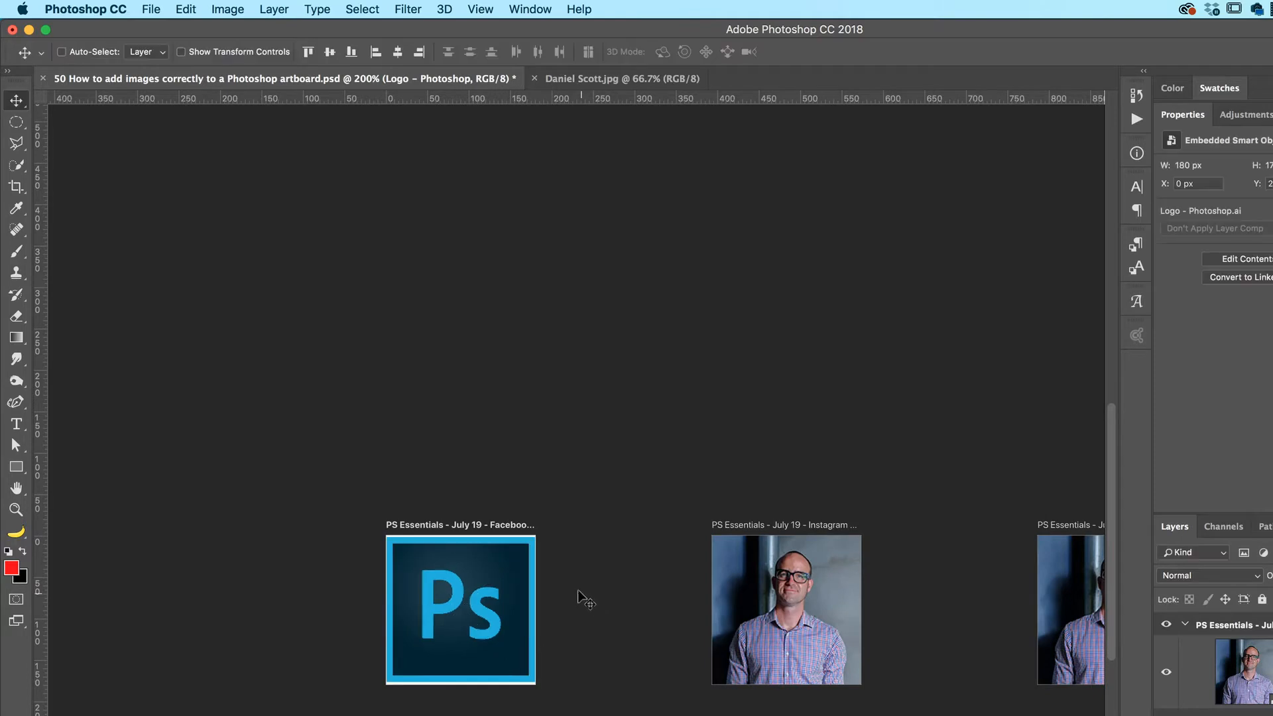
# Scale the placed Photoshop logo to about 186 × 181 px so it fills the Facebook Profile artboard
pyautogui.press('super+c')
pyautogui.press('super+t')
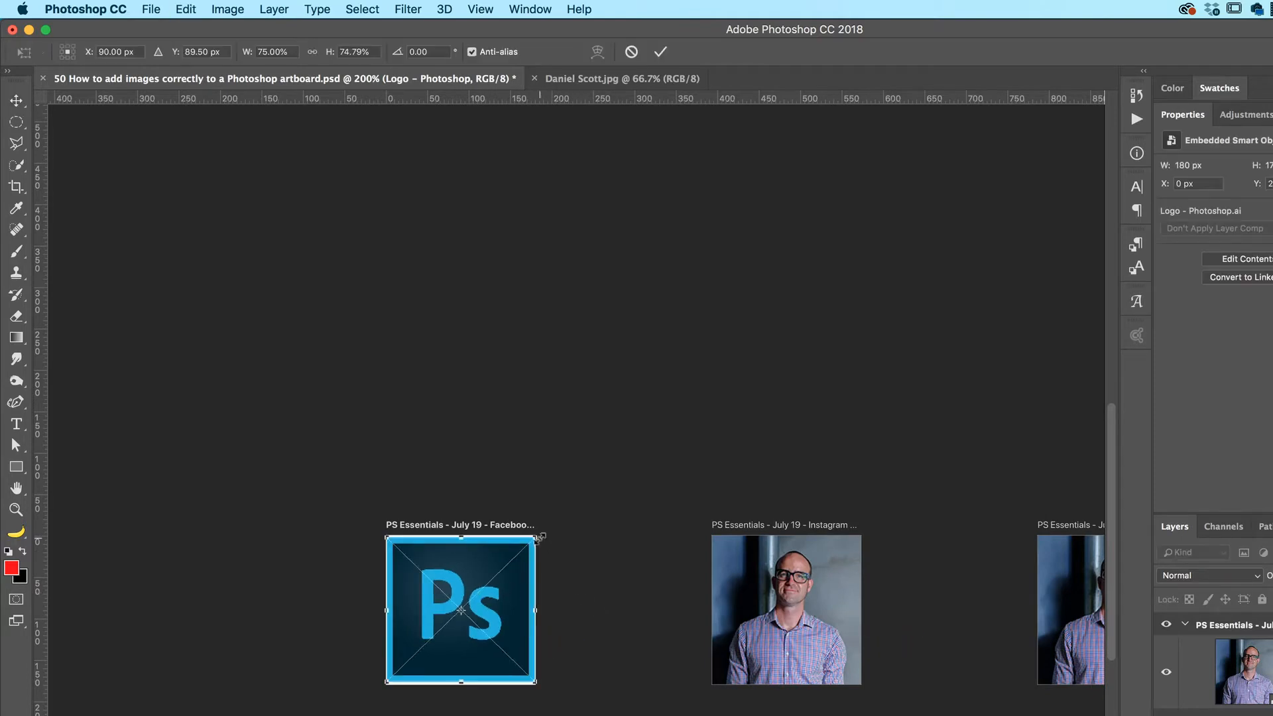
pyautogui.moveTo(536, 536); pyautogui.dragTo(545, 537)
pyautogui.press('Return')
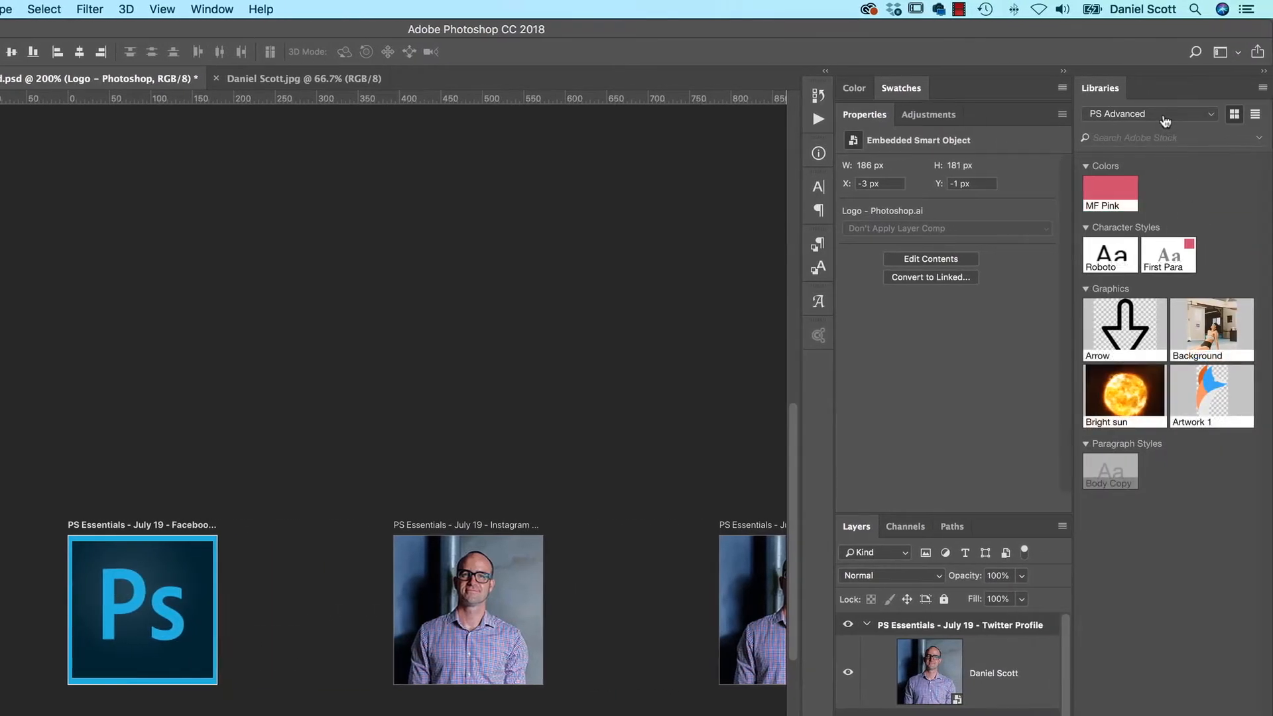
# Switch to the Adobe Logos library and find its Photoshop logo graphic
pyautogui.click(1165, 121)
pyautogui.click(1134, 222)
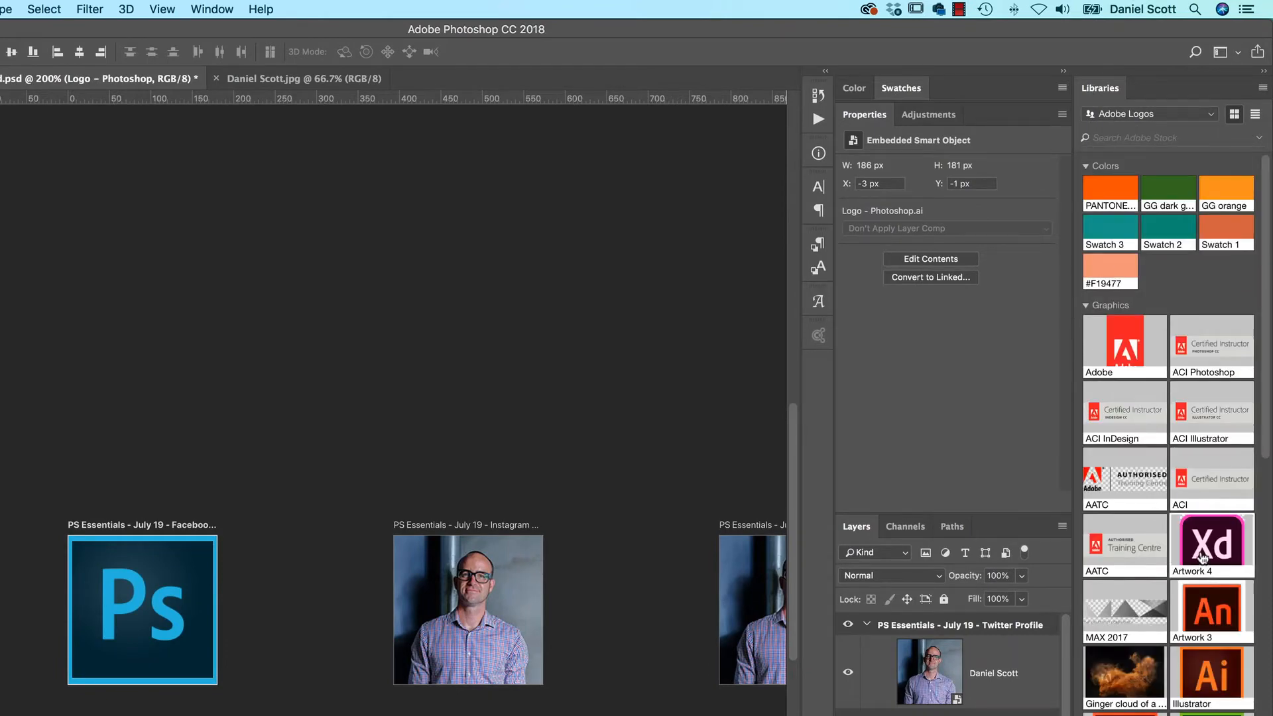
pyautogui.scroll(-5, 1203, 557)
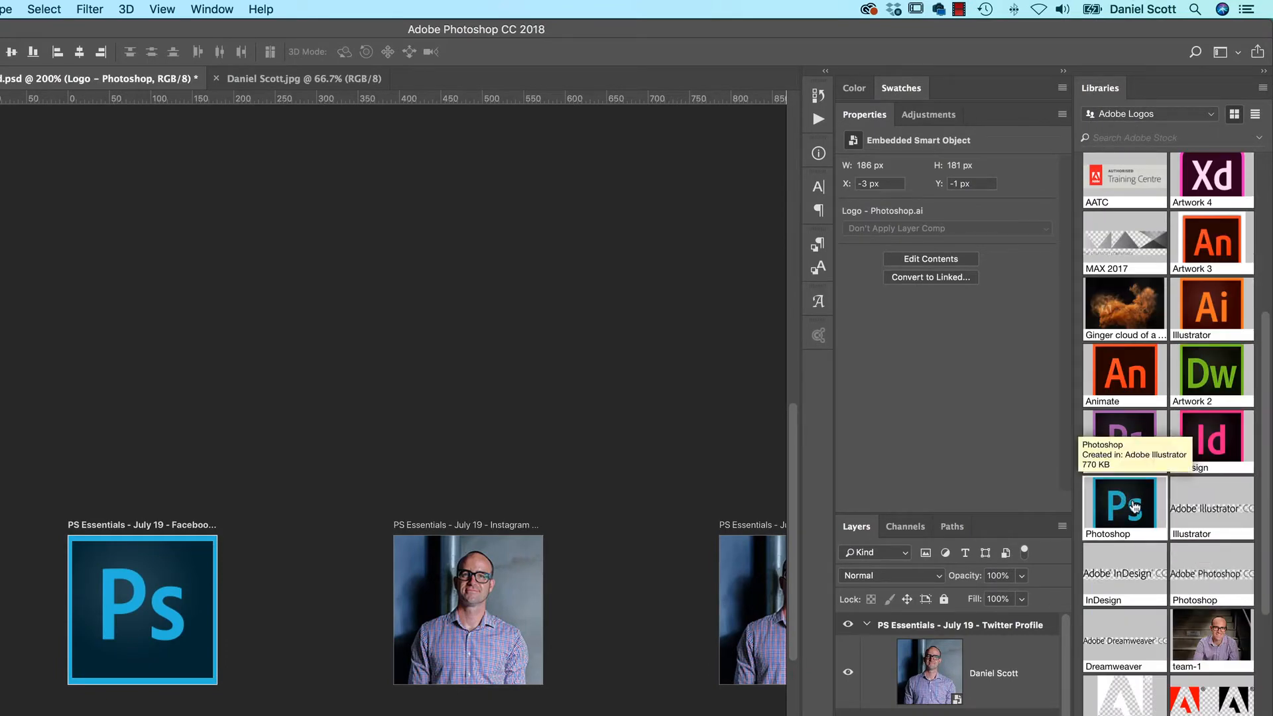
# Place the library's Photoshop logo on the Instagram Profile artboard, aligned with the artboard's upper-left corner
pyautogui.moveTo(1127, 500); pyautogui.dragTo(495, 618)
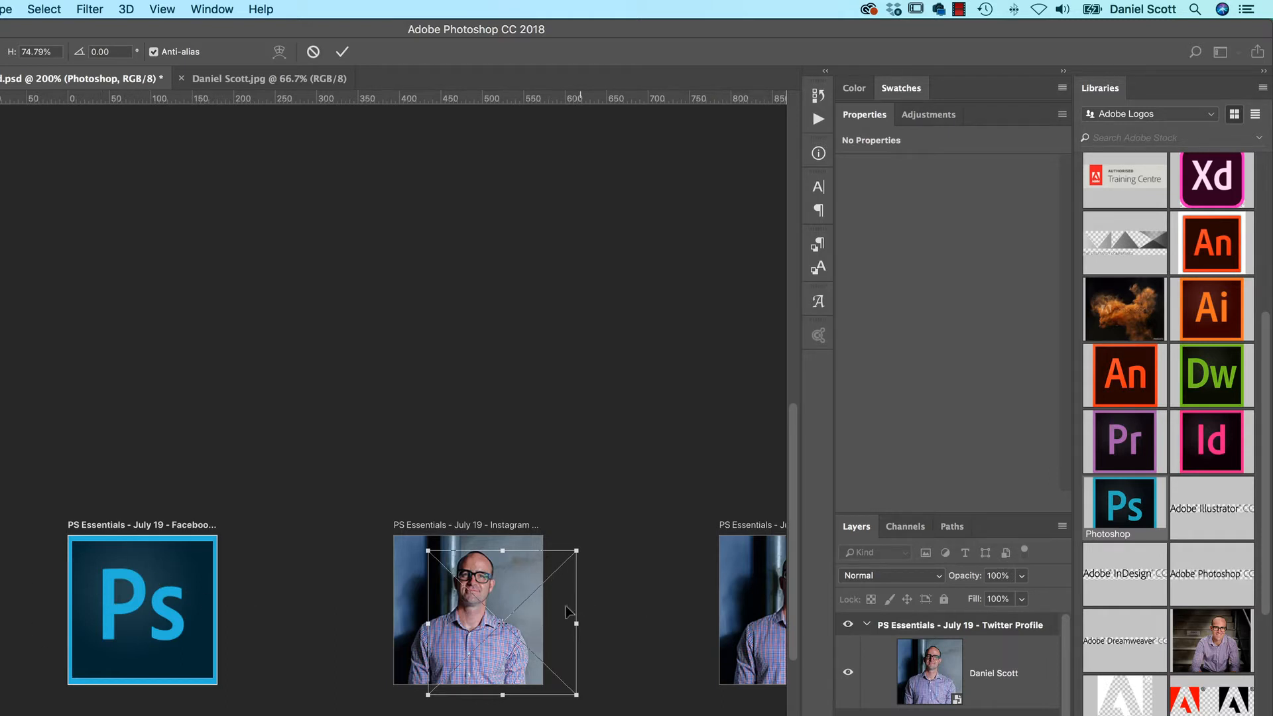
pyautogui.moveTo(548, 617); pyautogui.dragTo(514, 601)
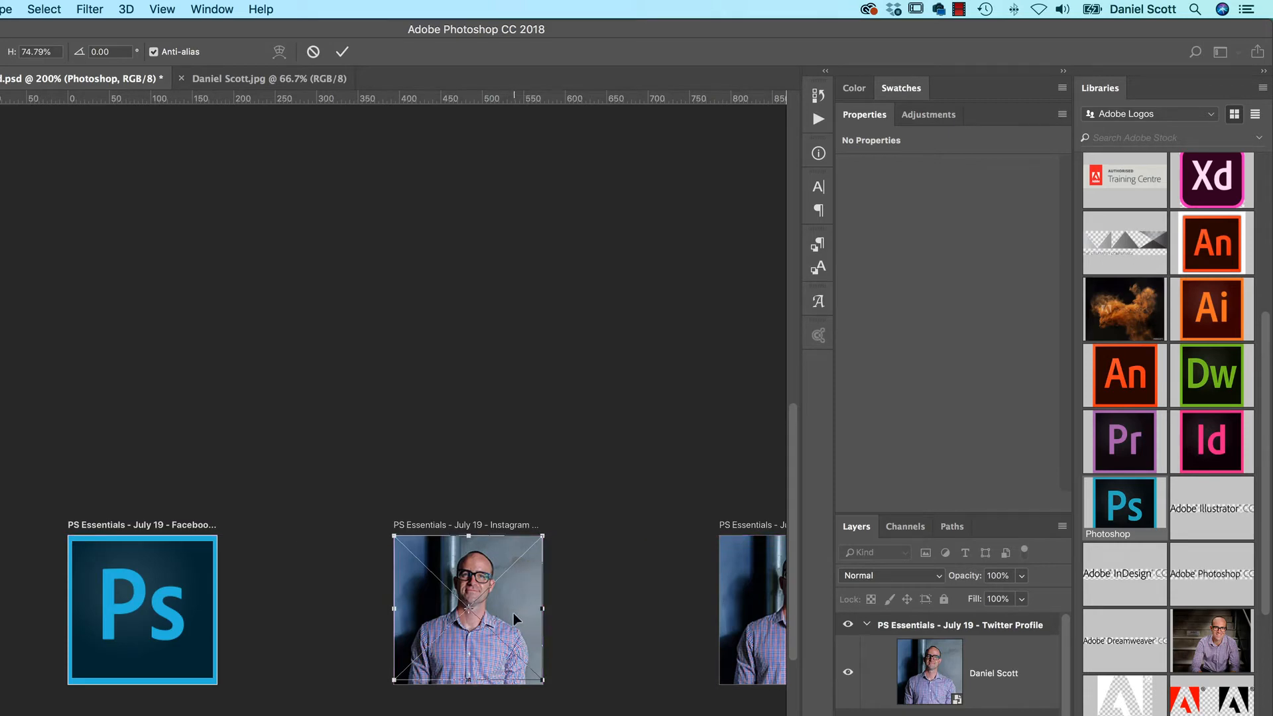
pyautogui.press('Return')
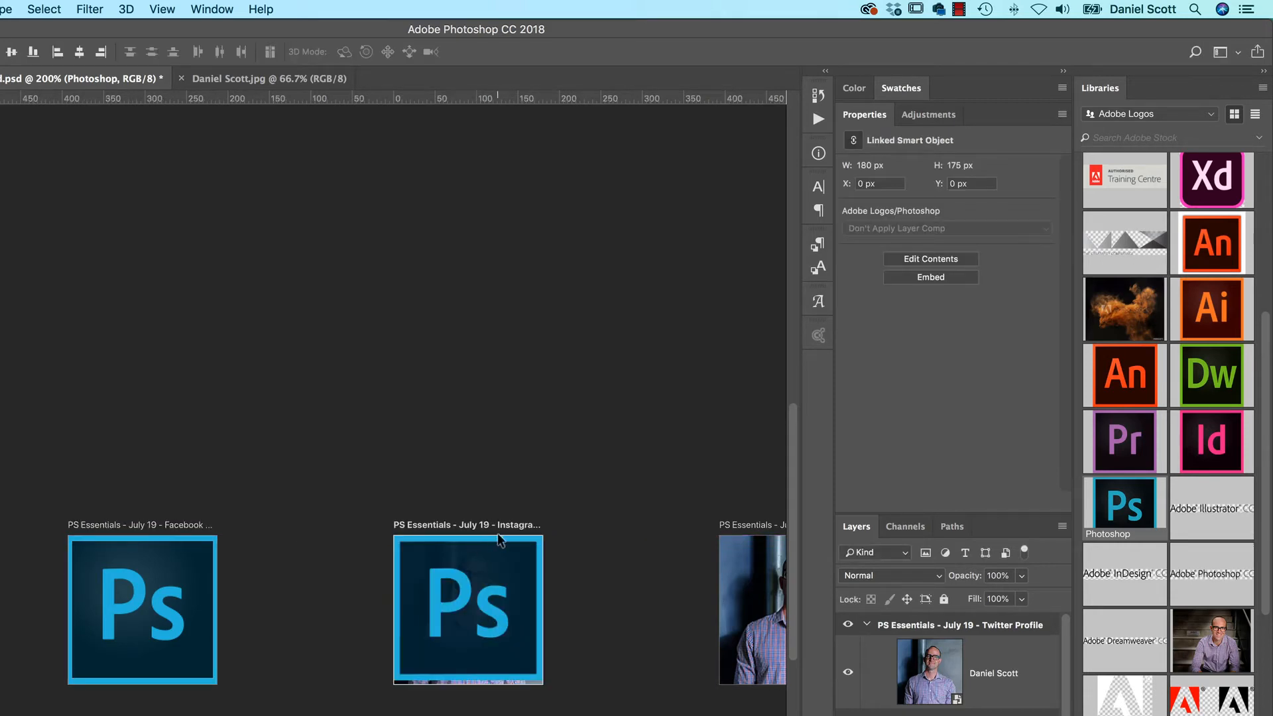
pyautogui.click(86, 525)
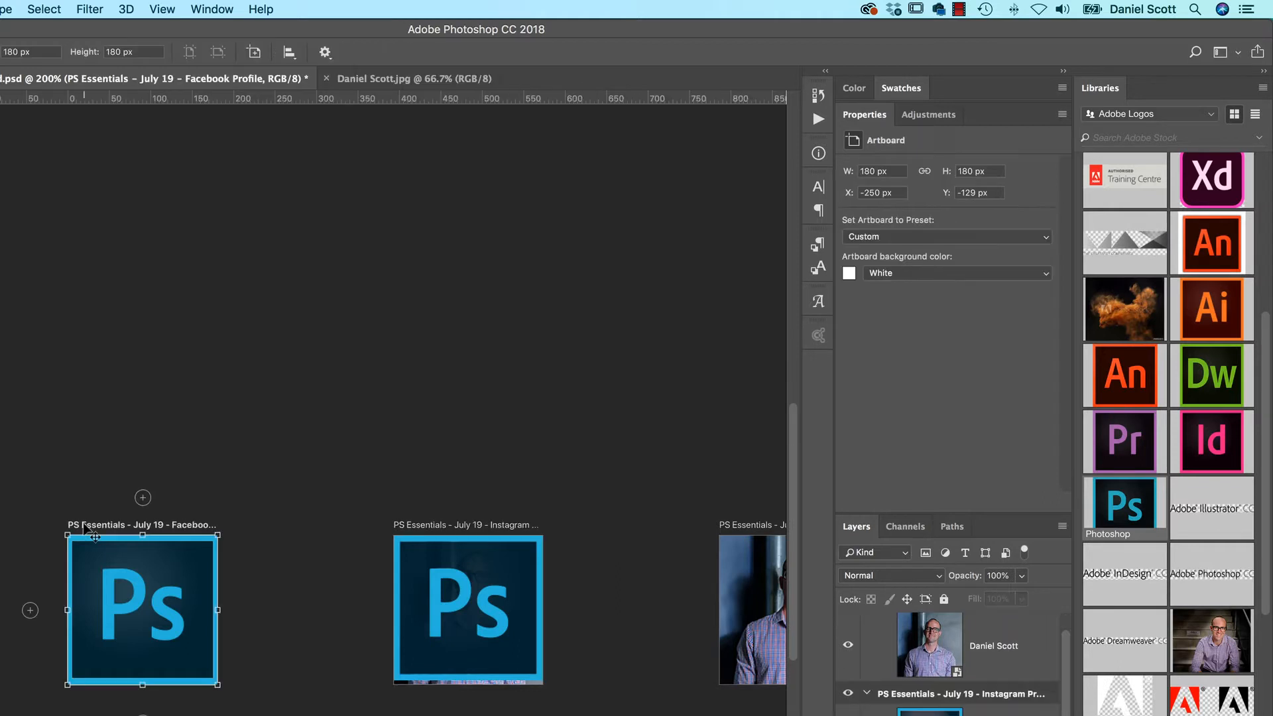
pyautogui.click(414, 525)
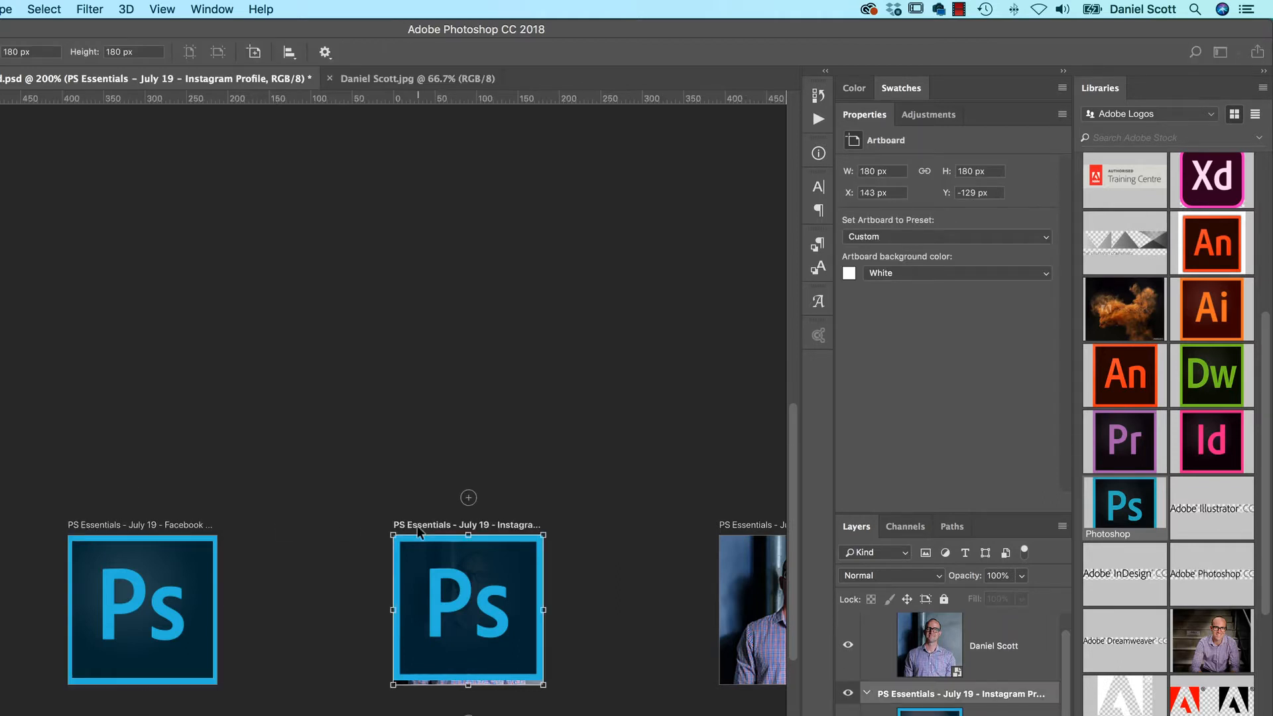
pyautogui.moveTo(447, 584); pyautogui.dragTo(457, 591)
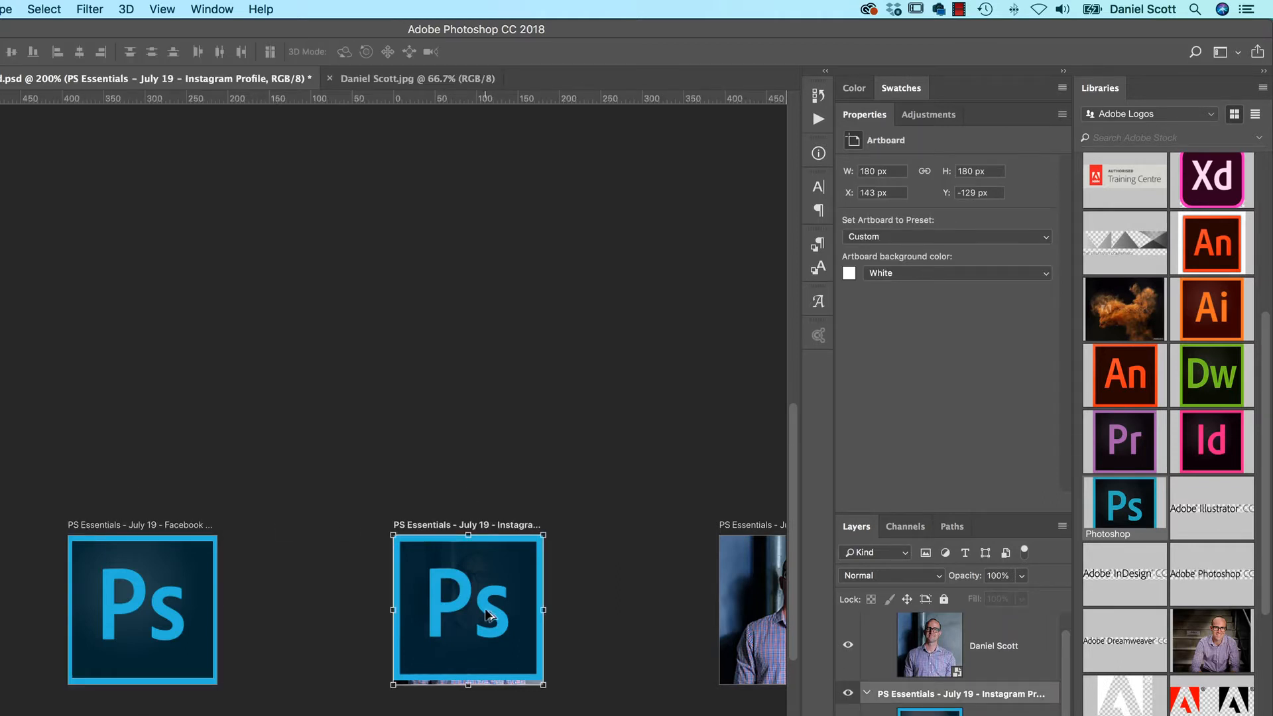
# Place the ACE PS Flag graphic in the Instagram artboard's upper-right corner at about 55 × 72 px and shift the portrait slightly left
pyautogui.scroll(-5, 1180, 411)
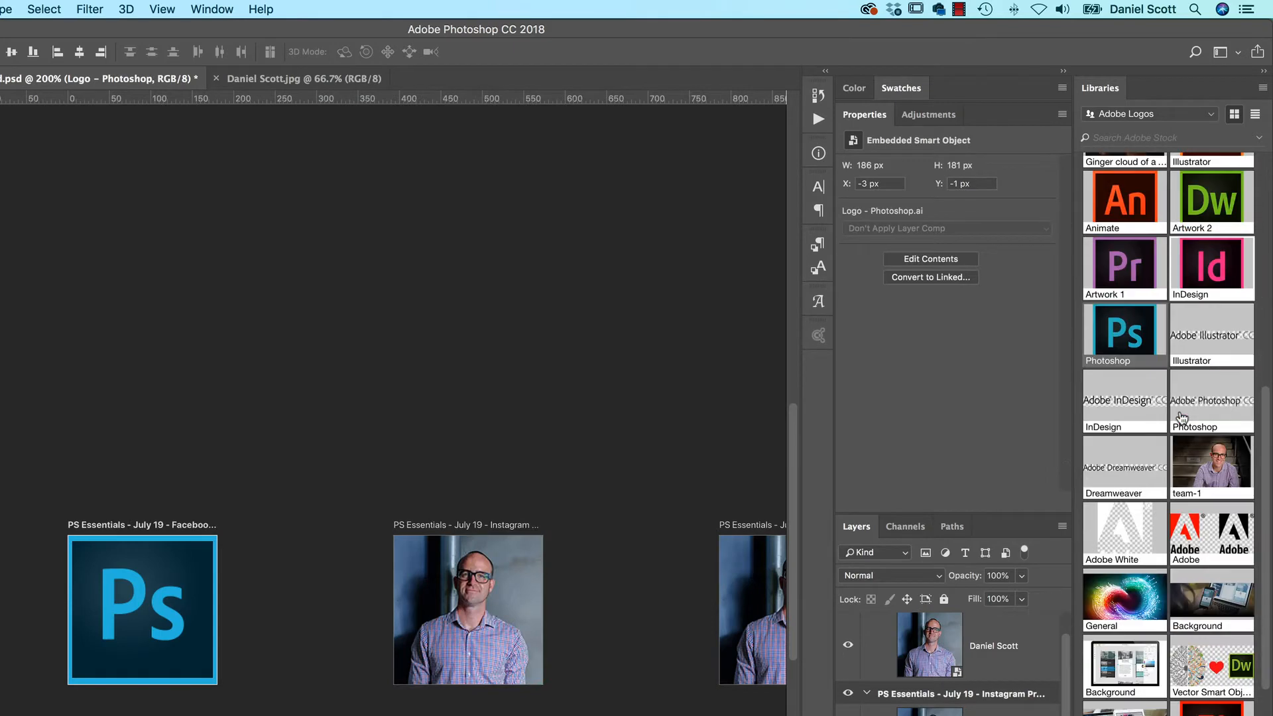
pyautogui.scroll(15, 1182, 421)
pyautogui.scroll(-8, 1182, 421)
pyautogui.scroll(-10, 1181, 419)
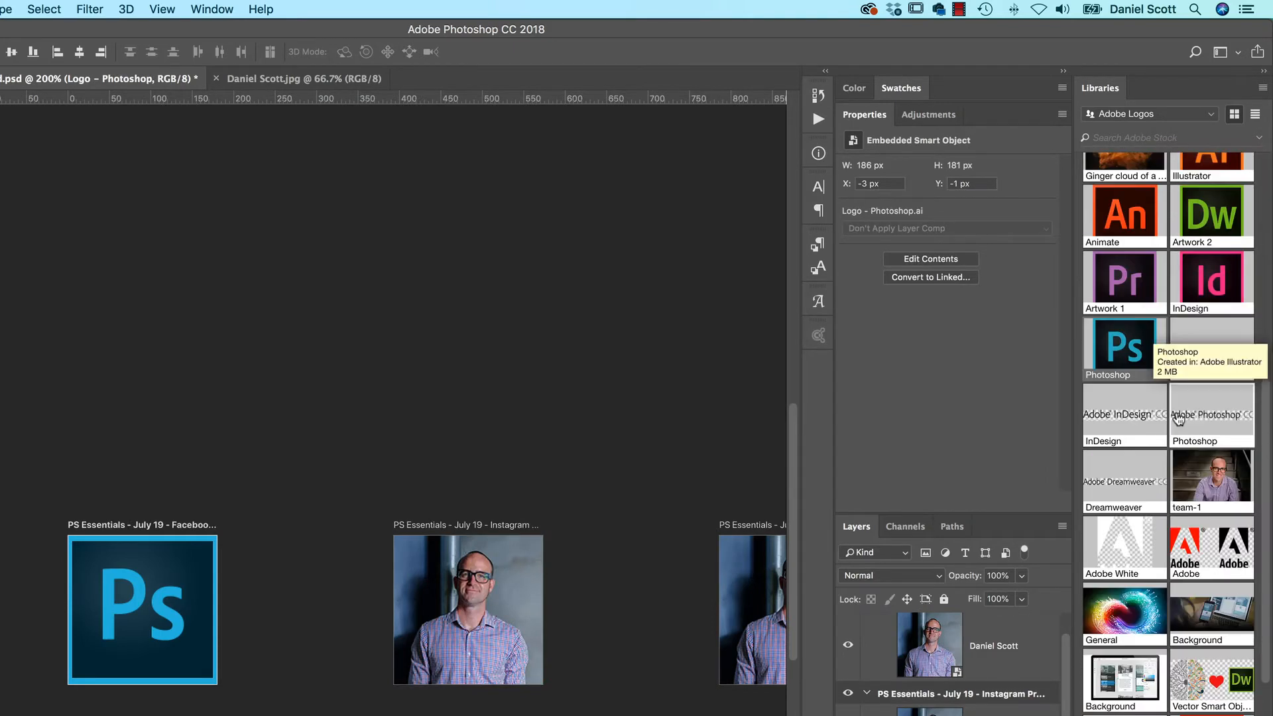
pyautogui.moveTo(1216, 516); pyautogui.dragTo(454, 597)
pyautogui.moveTo(500, 642); pyautogui.dragTo(524, 589)
pyautogui.press('Return')
pyautogui.hotkey('ctrl', 't')
pyautogui.press('Return')
pyautogui.moveTo(499, 650); pyautogui.dragTo(492, 650)
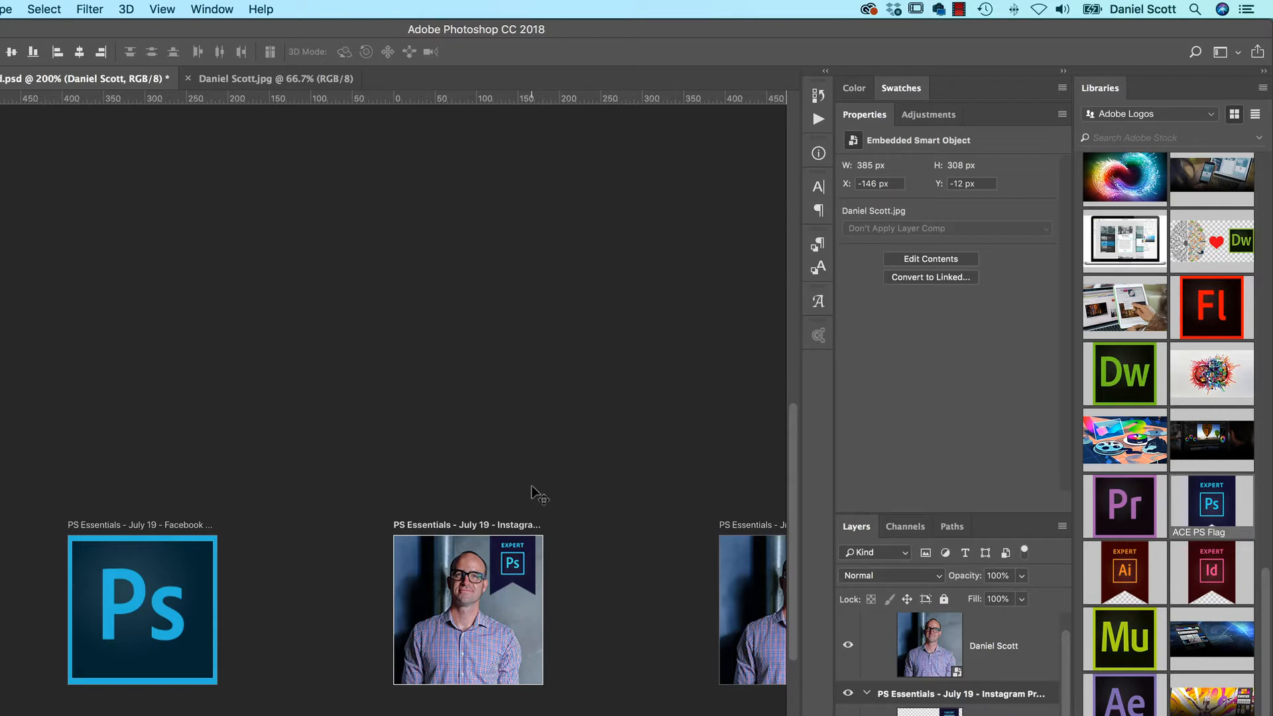
# Try moving the ACE PS Flag from the Instagram Profile artboard to the Twitter Profile artboard, undoing the move
pyautogui.scroll(-3, 610, 506)
pyautogui.hscroll(5, 611, 506)
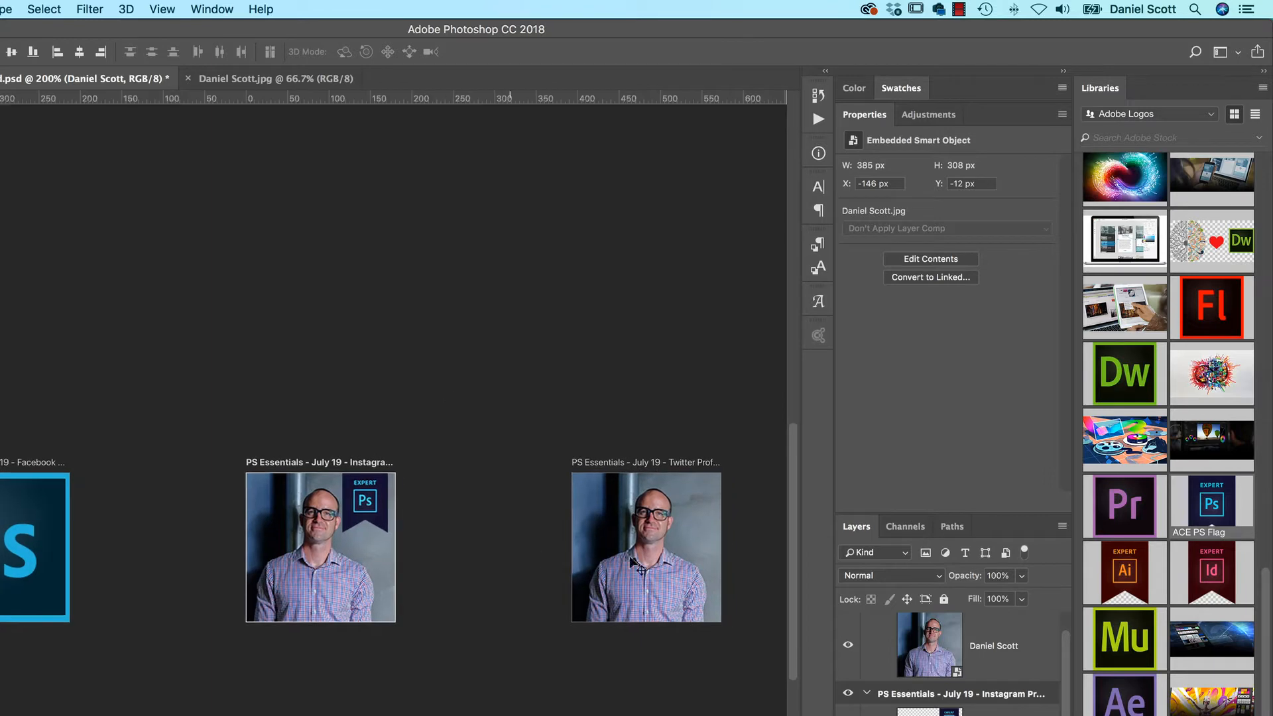
pyautogui.moveTo(365, 507); pyautogui.dragTo(657, 521)
pyautogui.press('super+z')
pyautogui.keyDown('super'); pyautogui.click(366, 508); pyautogui.keyUp('super')
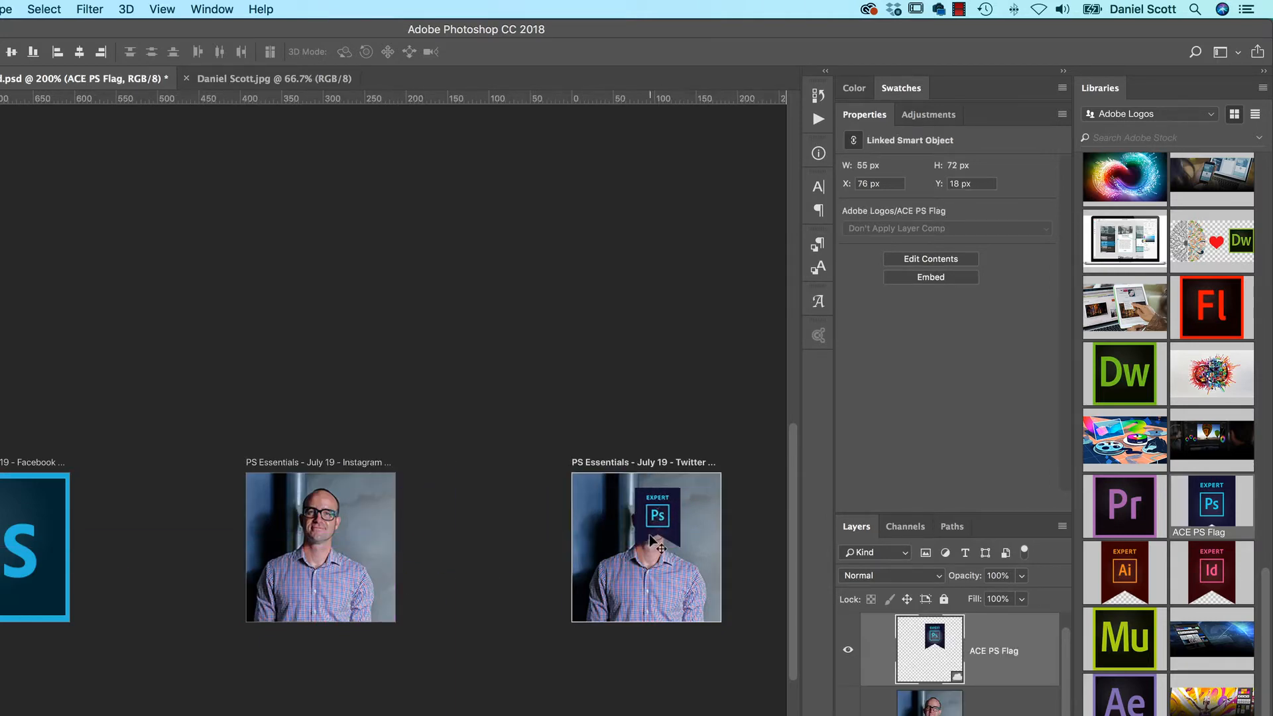
pyautogui.press('super+z')
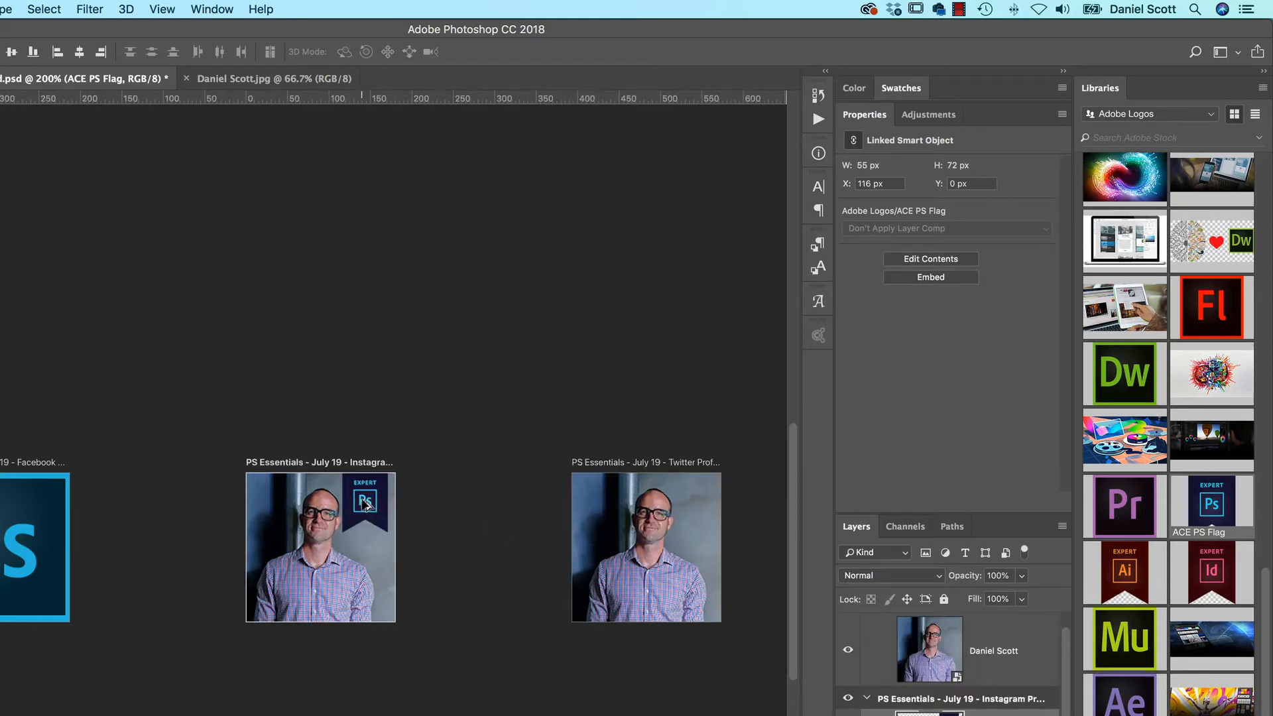
# Duplicate the ACE PS Flag from the Instagram artboard into the upper-right area of the Twitter Profile artboard
pyautogui.moveTo(366, 505); pyautogui.dragTo(671, 514)
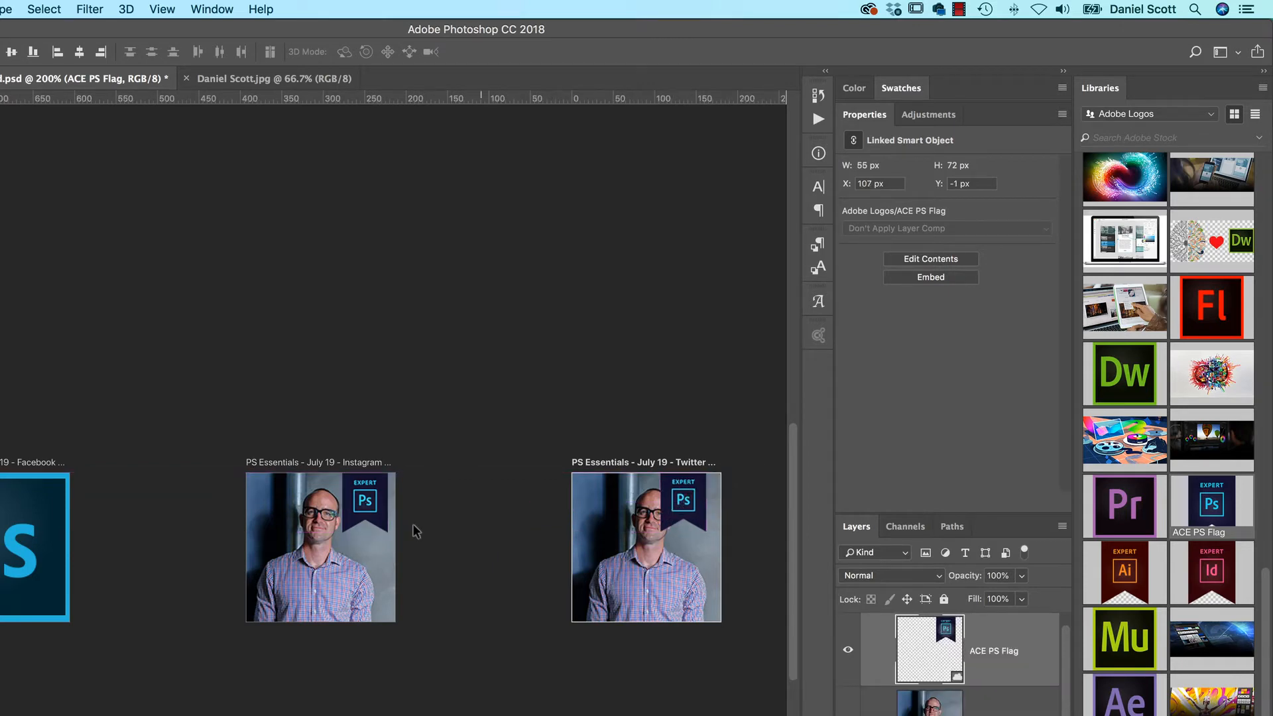
# Copy the portrait from the Instagram artboard to the Facebook Profile artboard and send it behind that artboard's other layers
pyautogui.click(318, 591)
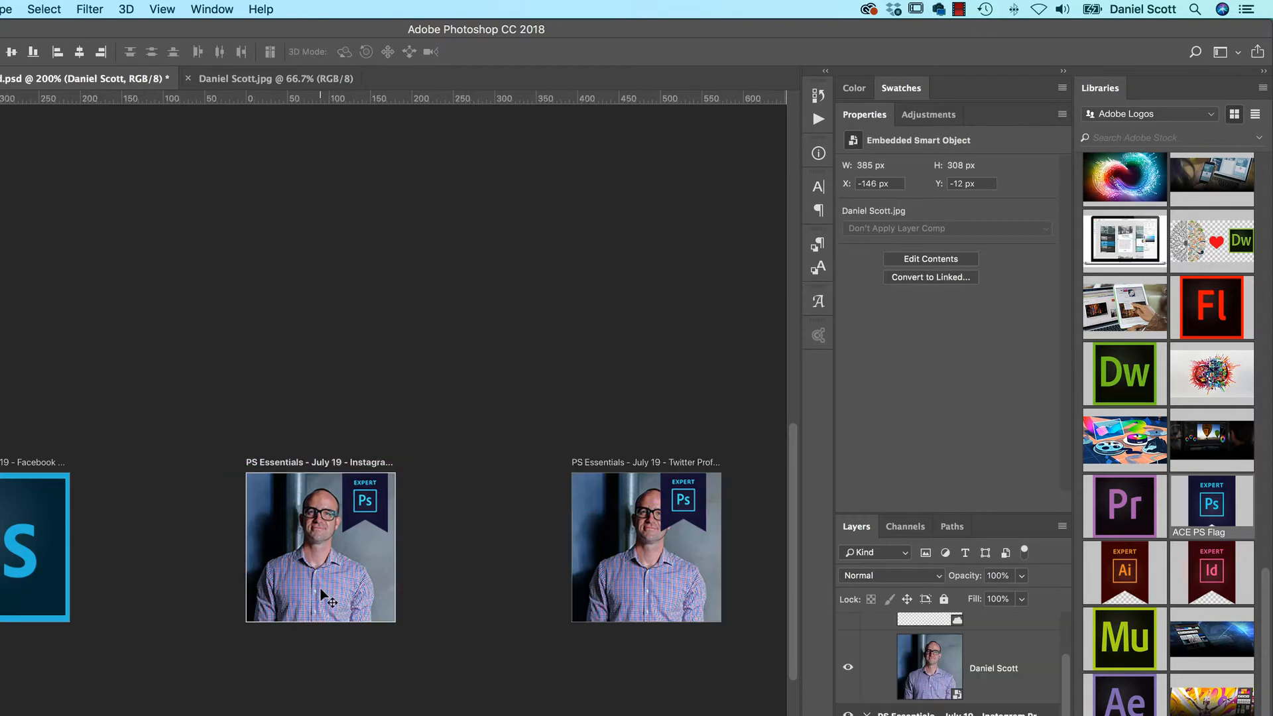
pyautogui.moveTo(337, 590); pyautogui.dragTo(5, 568)
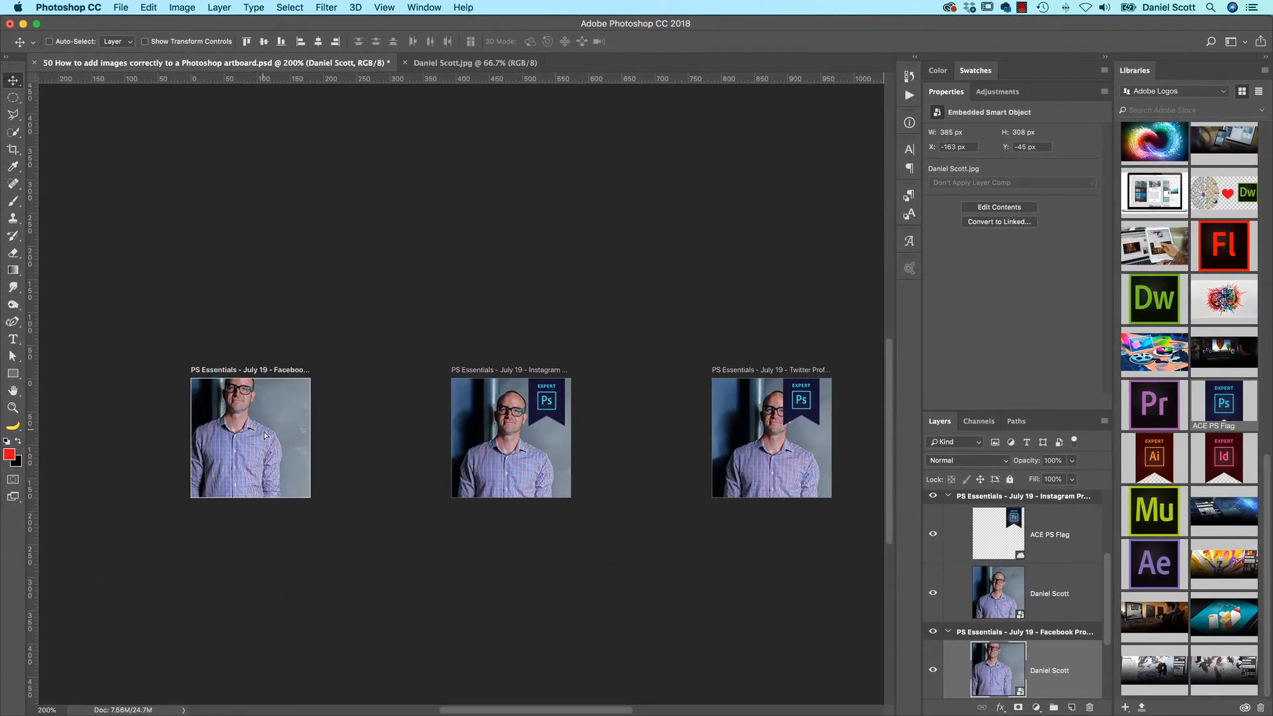
pyautogui.moveTo(264, 435)
pyautogui.mouseDown()
pyautogui.moveTo(288, 457)
pyautogui.moveTo(279, 451)
pyautogui.mouseUp()
pyautogui.press('super+shift+bracketleft')
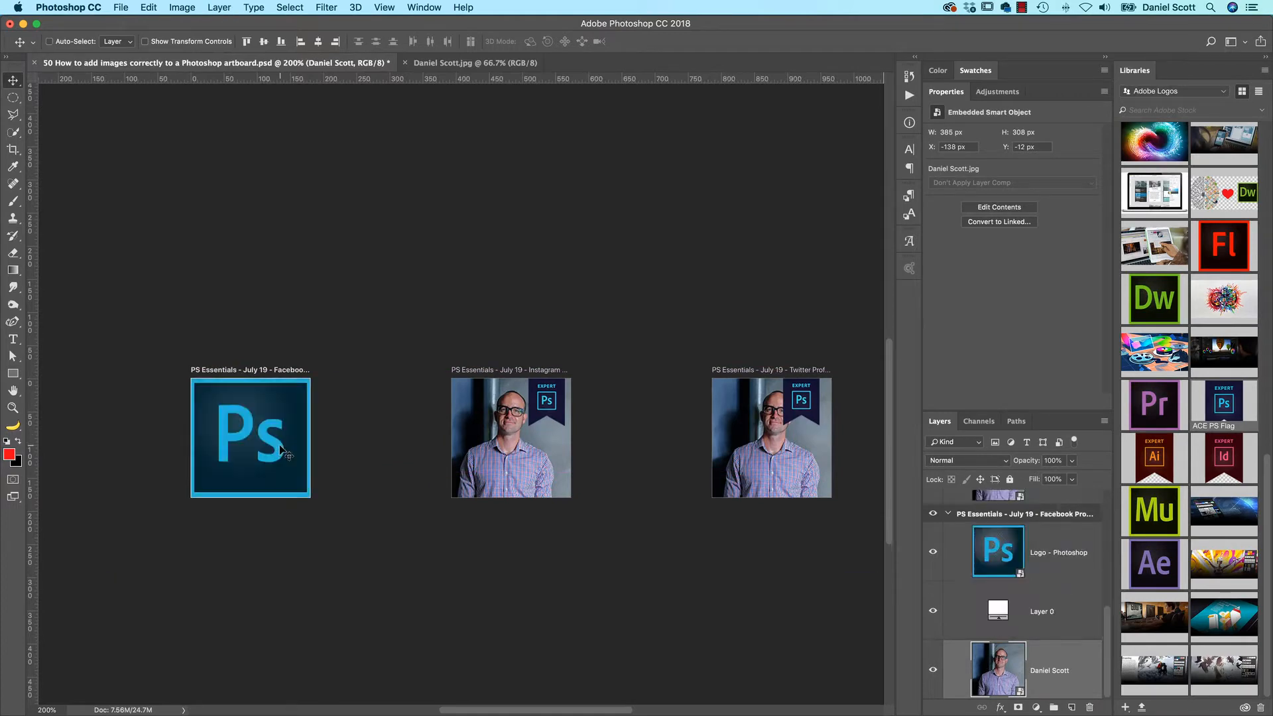
# Scale the Photoshop logo on the Facebook Profile artboard down to about 67 × 65 px in its upper-left corner
pyautogui.keyDown('super'); pyautogui.click(281, 451); pyautogui.keyUp('super')
pyautogui.press('super+t')
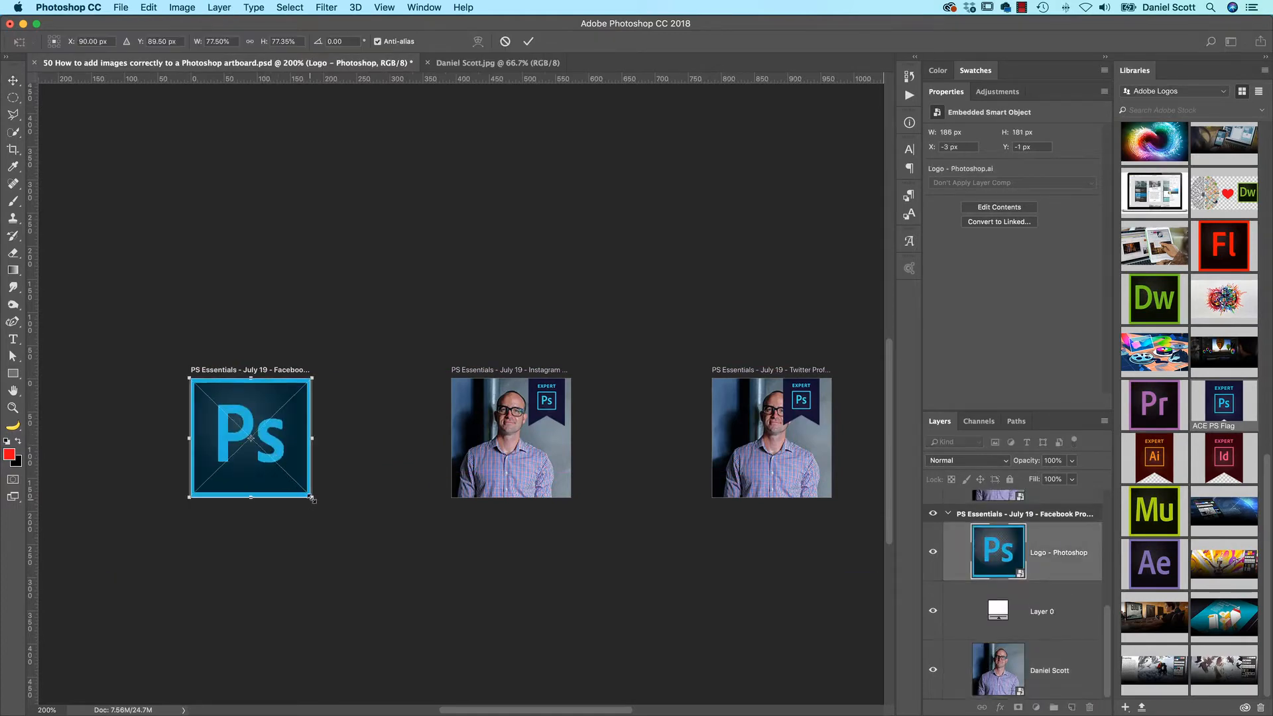
pyautogui.moveTo(310, 496); pyautogui.dragTo(233, 420)
pyautogui.press('Return')
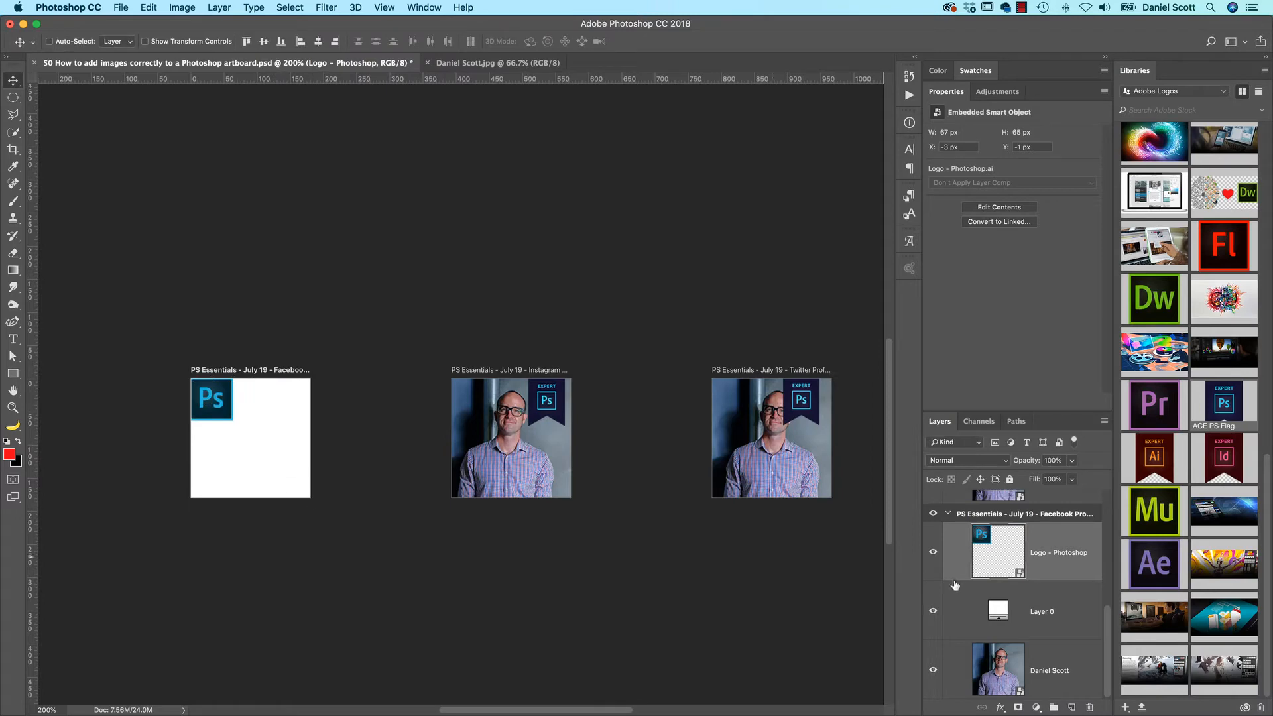
# Delete the white Layer 0 from the Facebook Profile artboard and shrink its Photoshop logo to about 45 × 44 px in the artboard's lower-left corner
pyautogui.click(1056, 614)
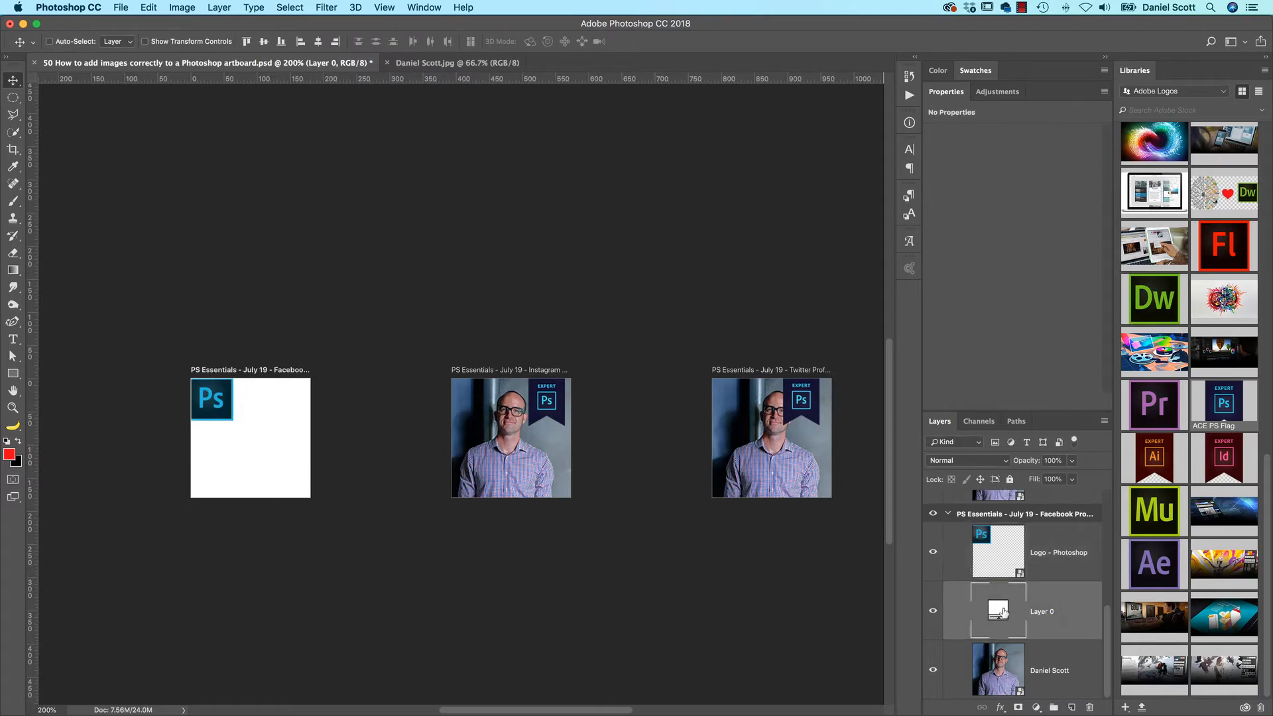
pyautogui.press('BackSpace')
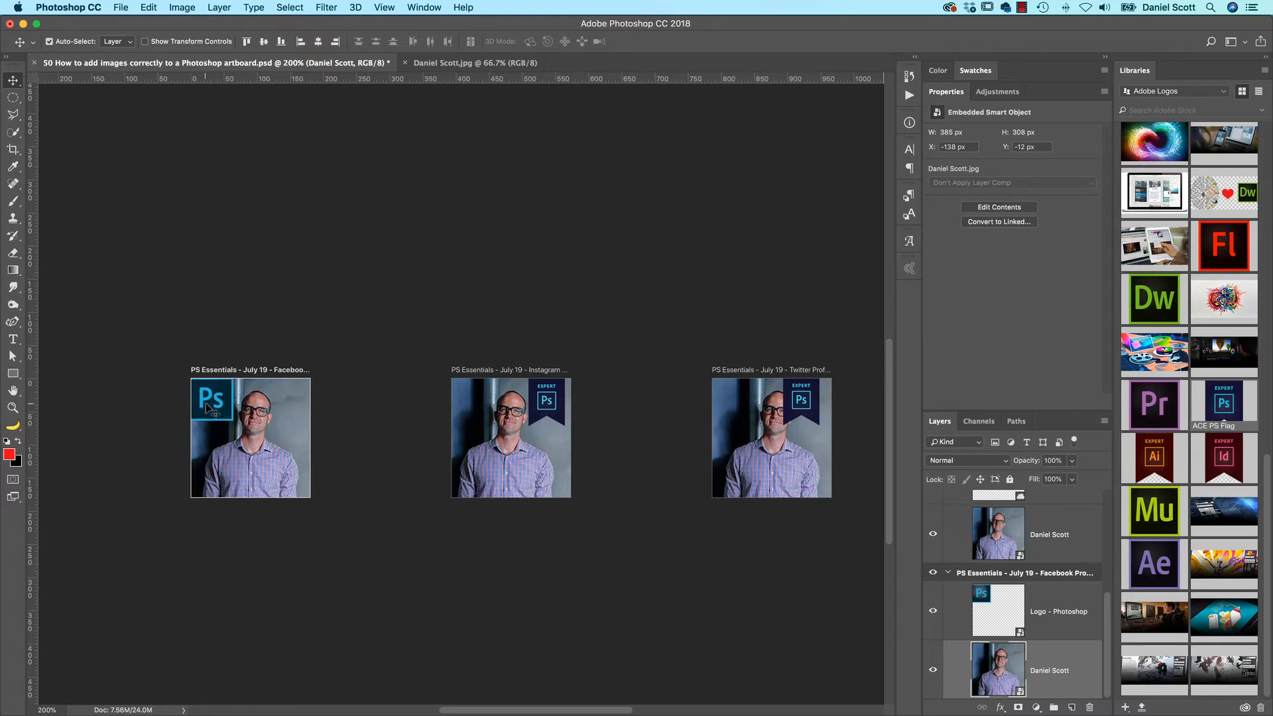
pyautogui.click(210, 409)
pyautogui.press('super+t')
pyautogui.moveTo(232, 379); pyautogui.dragTo(212, 479)
pyautogui.press('Return')
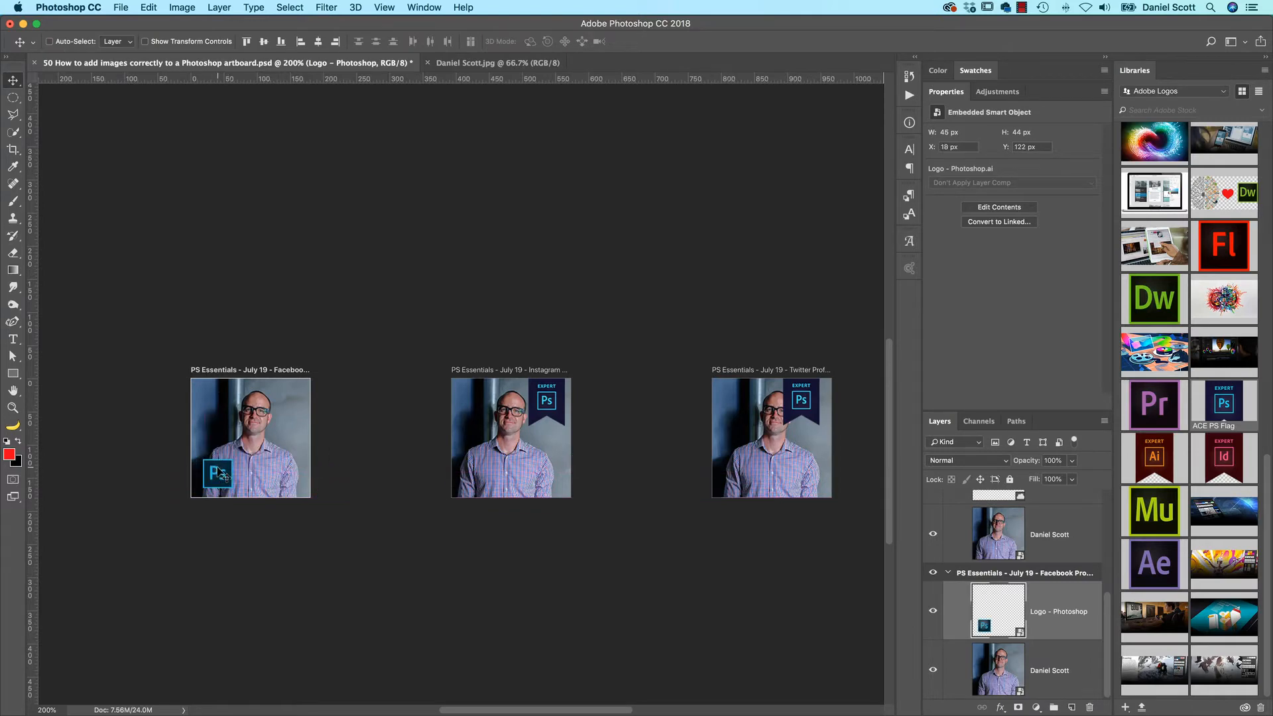
pyautogui.press('Left')
# Duplicate the Photoshop logo layer from the Facebook Profile artboard to the "PS Essentials - July 19 - Instagram Profile" artboard
pyautogui.rightClick(1060, 614)
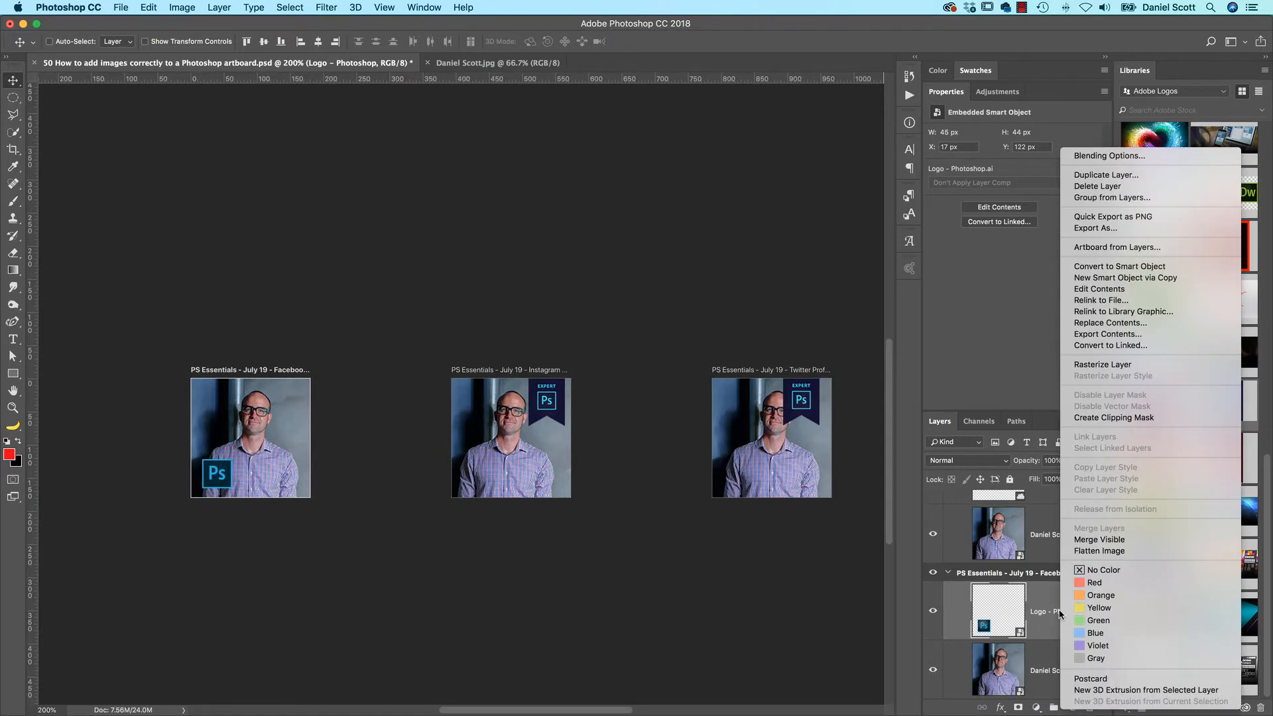
pyautogui.click(1104, 175)
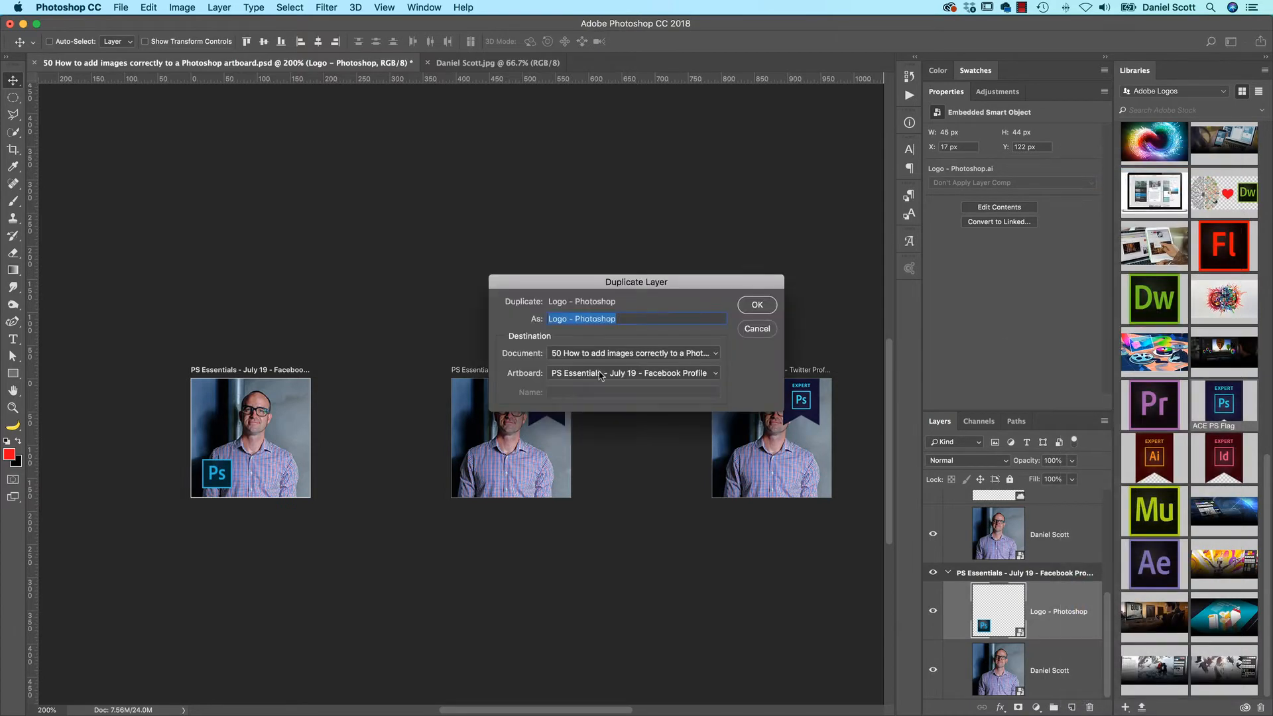
pyautogui.click(574, 376)
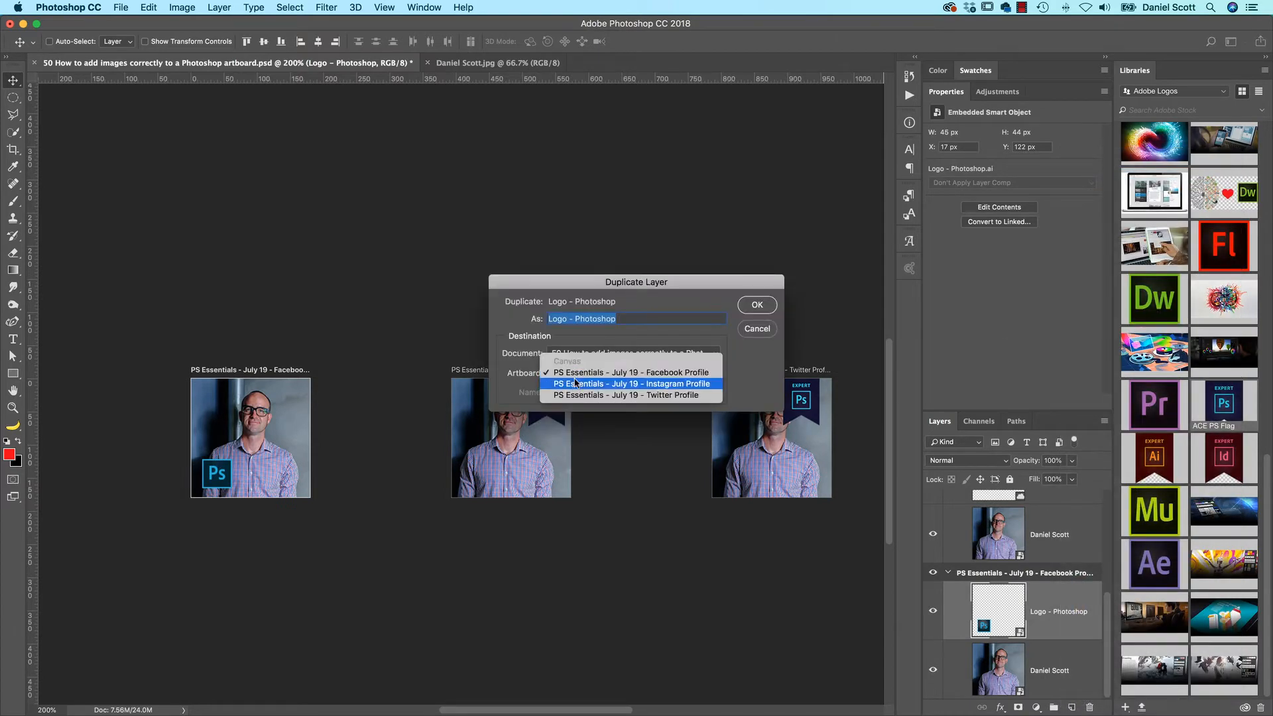
pyautogui.click(653, 385)
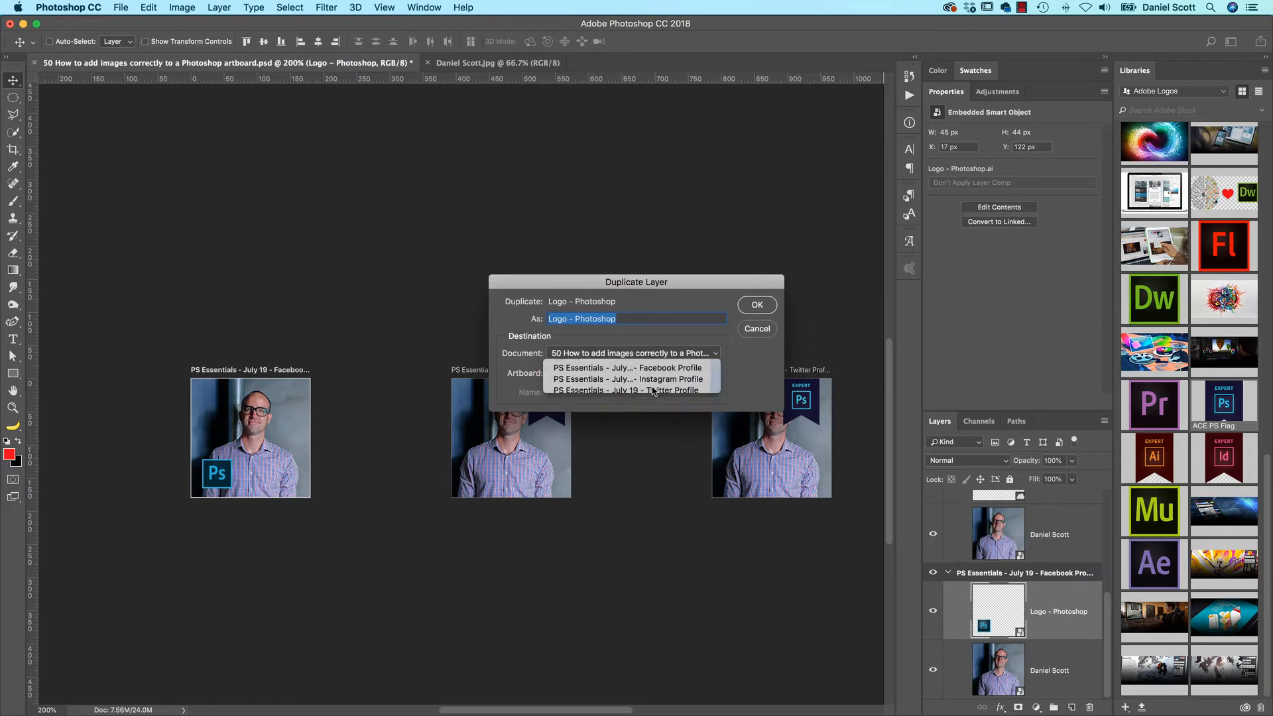
pyautogui.click(764, 309)
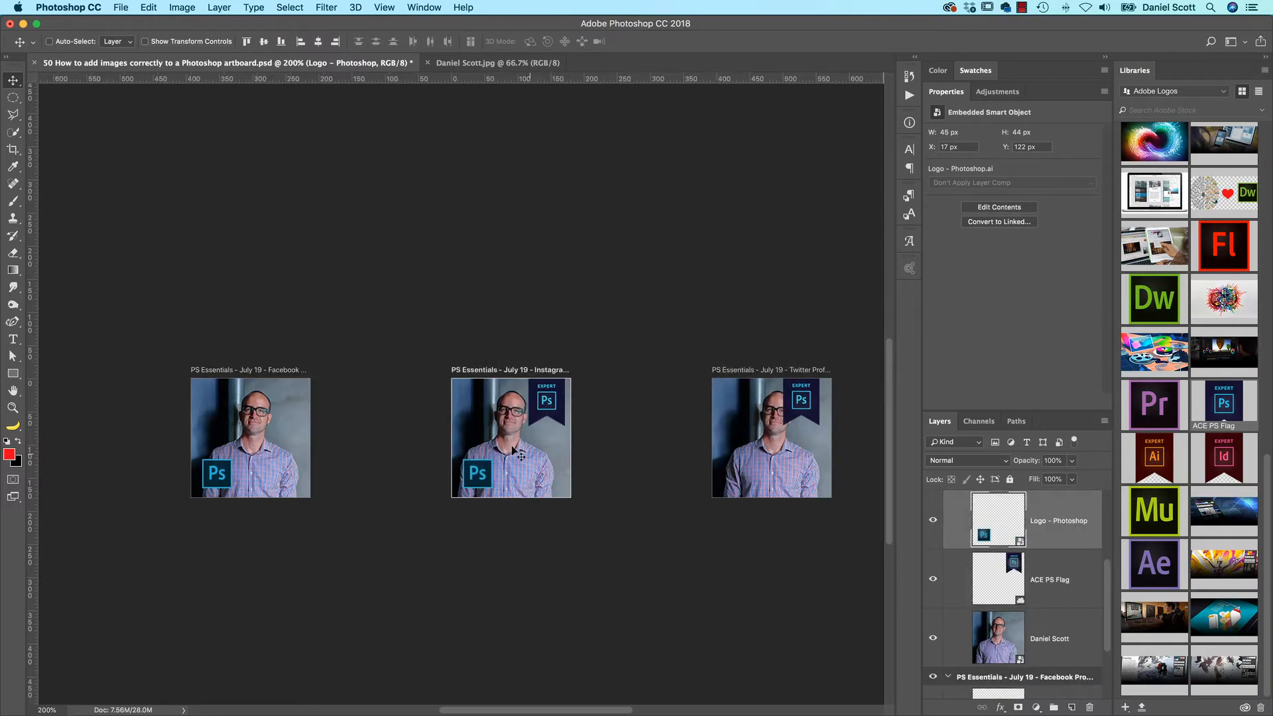
# Create a new 851 × 310 px artboard below the Facebook Profile artboard
pyautogui.scroll(-3, 525, 410)
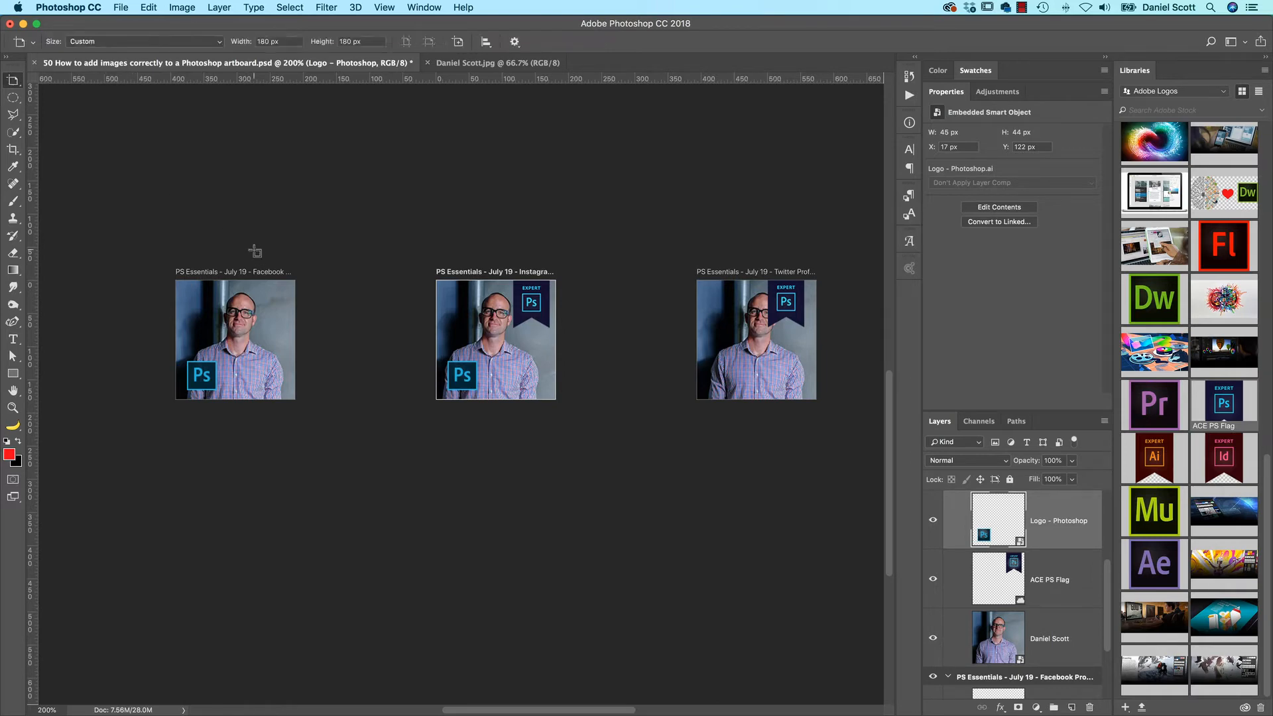
pyautogui.hotkey('shift', 'v')
pyautogui.press('Tab')
pyautogui.moveTo(213, 455); pyautogui.dragTo(491, 454)
pyautogui.click(446, 457)
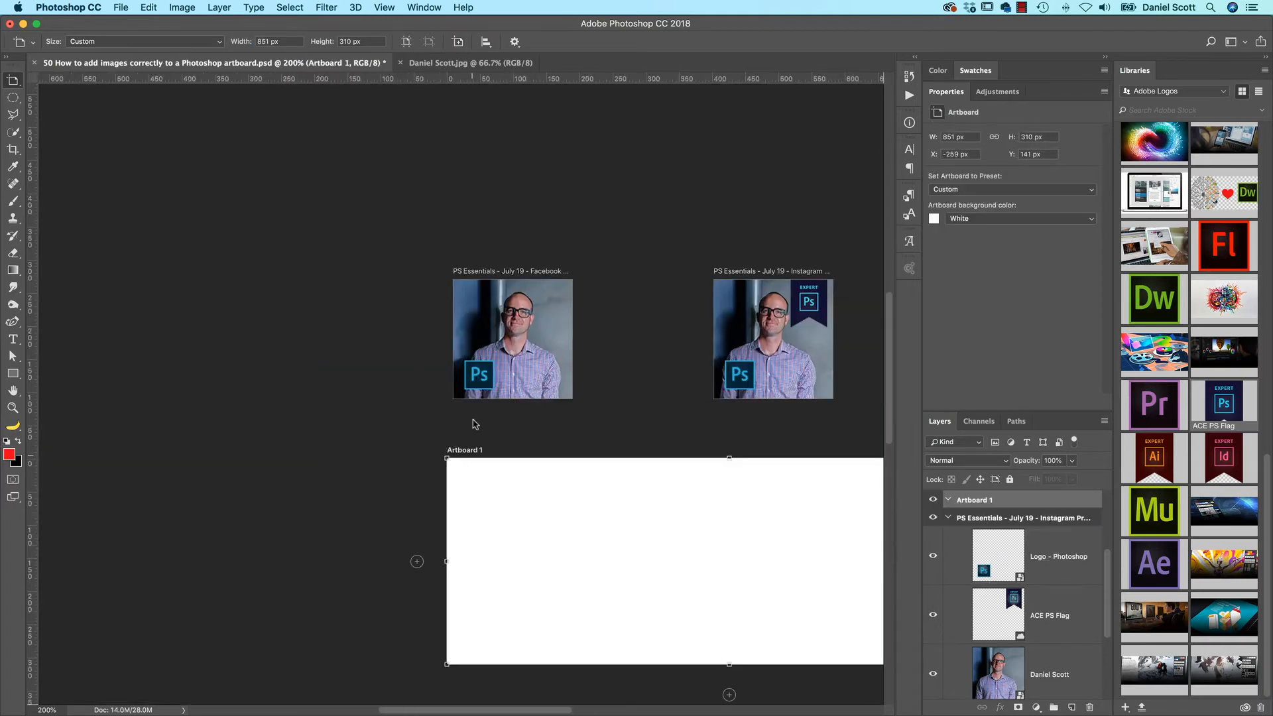
# Move the Facebook Profile artboard and Artboard 1 together to the left, away from the Instagram Profile artboard
pyautogui.click(484, 282)
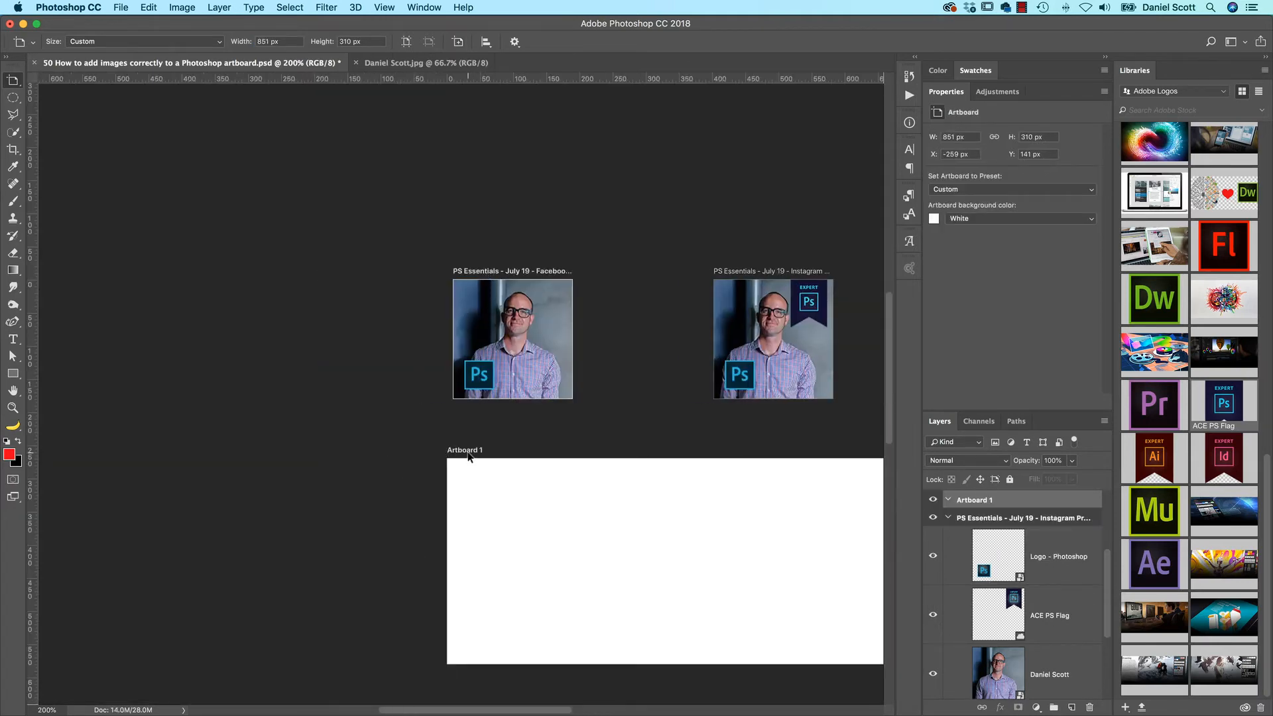
pyautogui.moveTo(468, 456); pyautogui.dragTo(114, 450)
pyautogui.moveTo(312, 368); pyautogui.dragTo(426, 369)
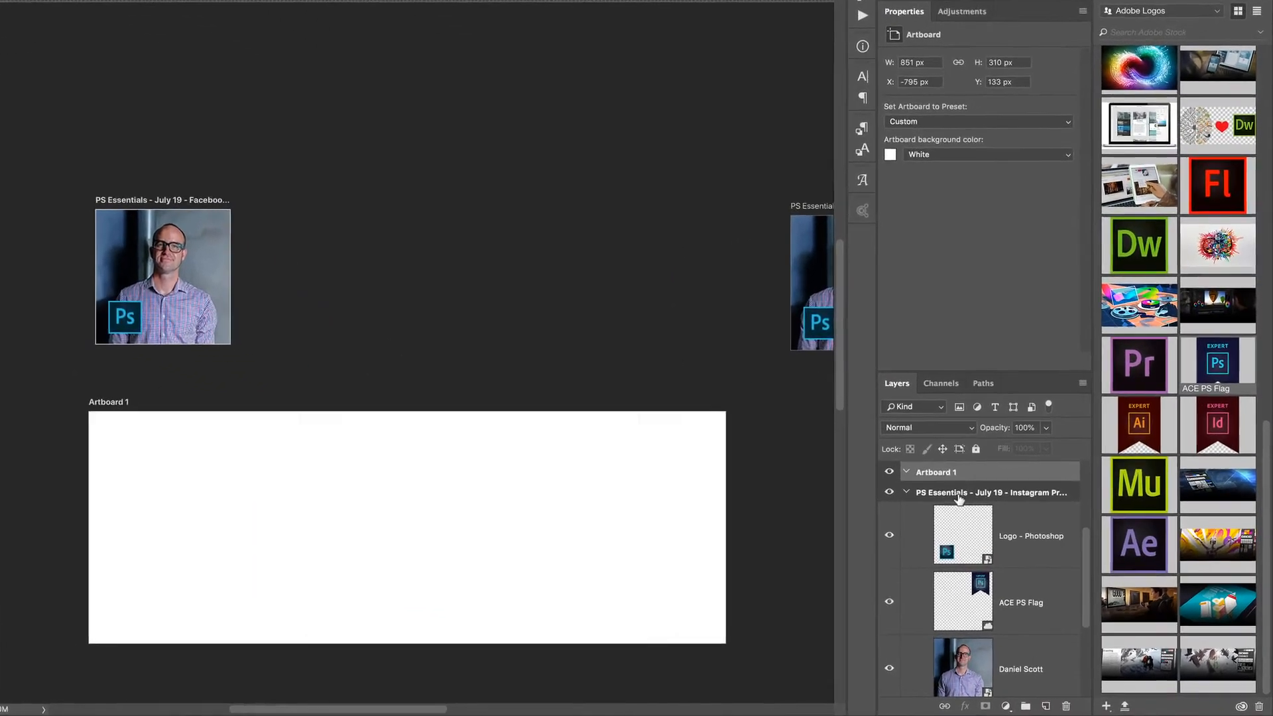
# Collapse the contents of all the artboards in the layer list
pyautogui.scroll(-5, 941, 540)
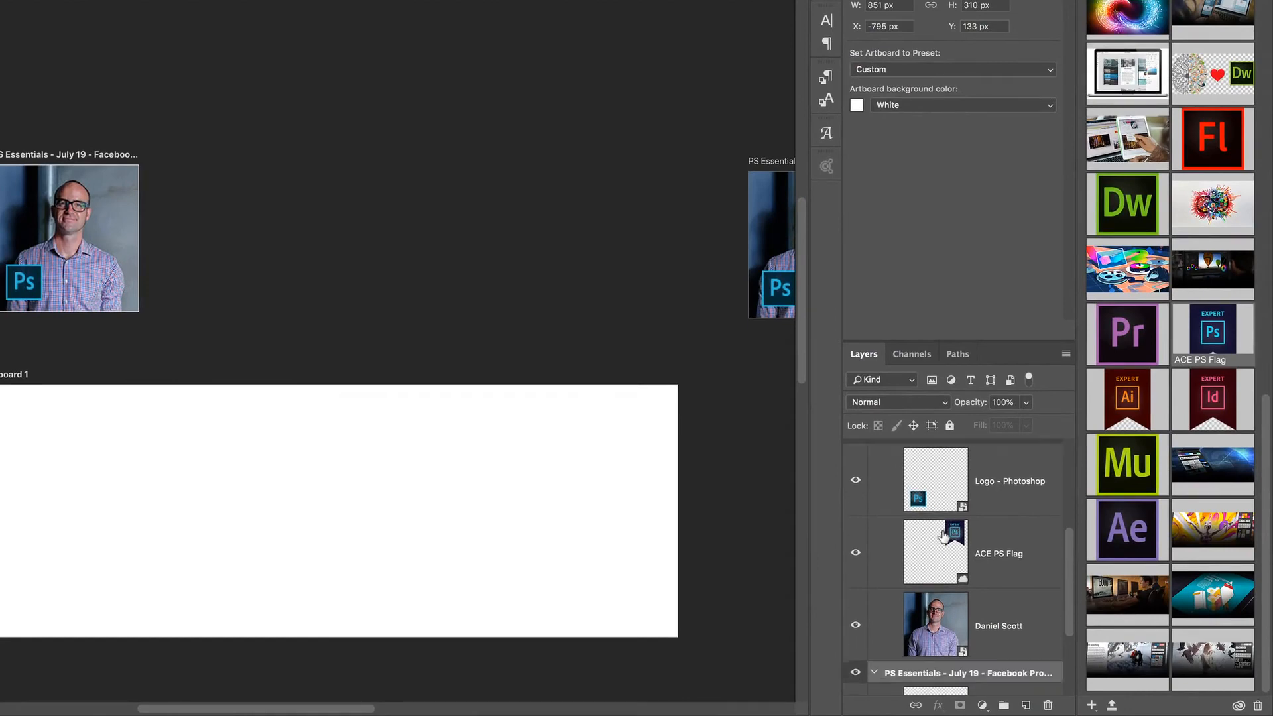
pyautogui.scroll(9, 941, 542)
pyautogui.scroll(-5, 941, 541)
pyautogui.scroll(5, 941, 540)
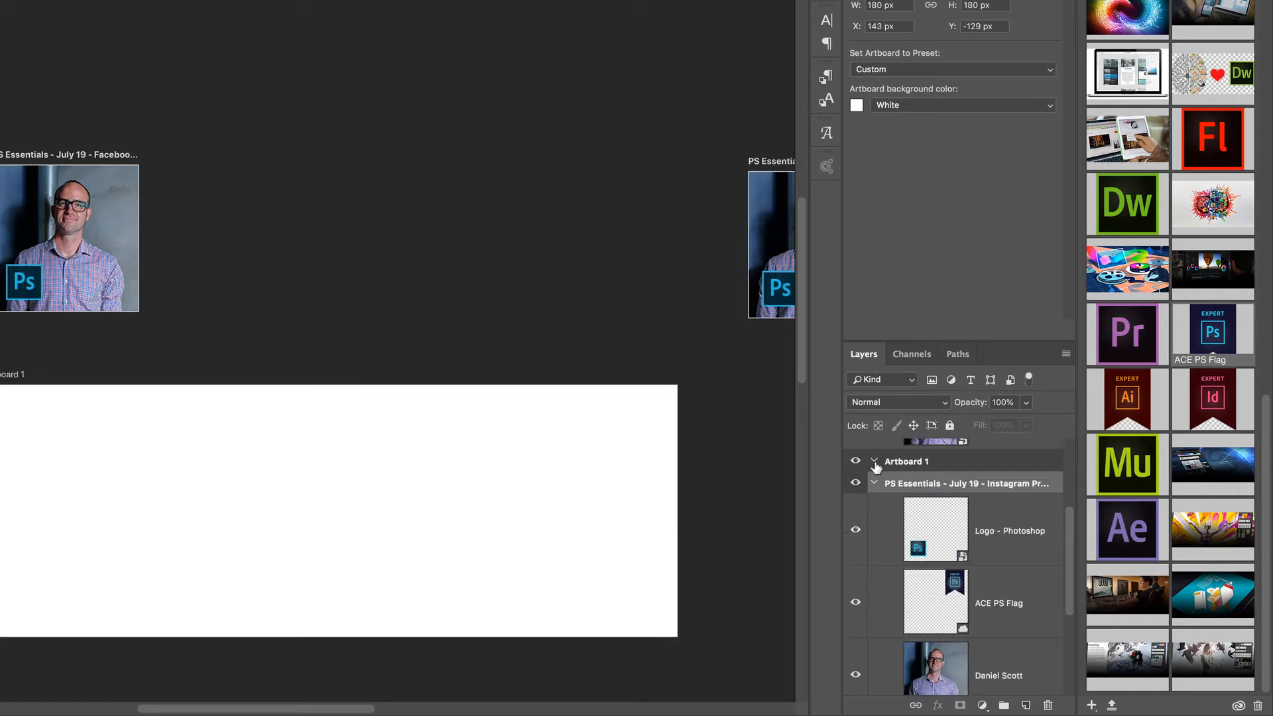
pyautogui.keyDown('super'); pyautogui.click(875, 483); pyautogui.keyUp('super')
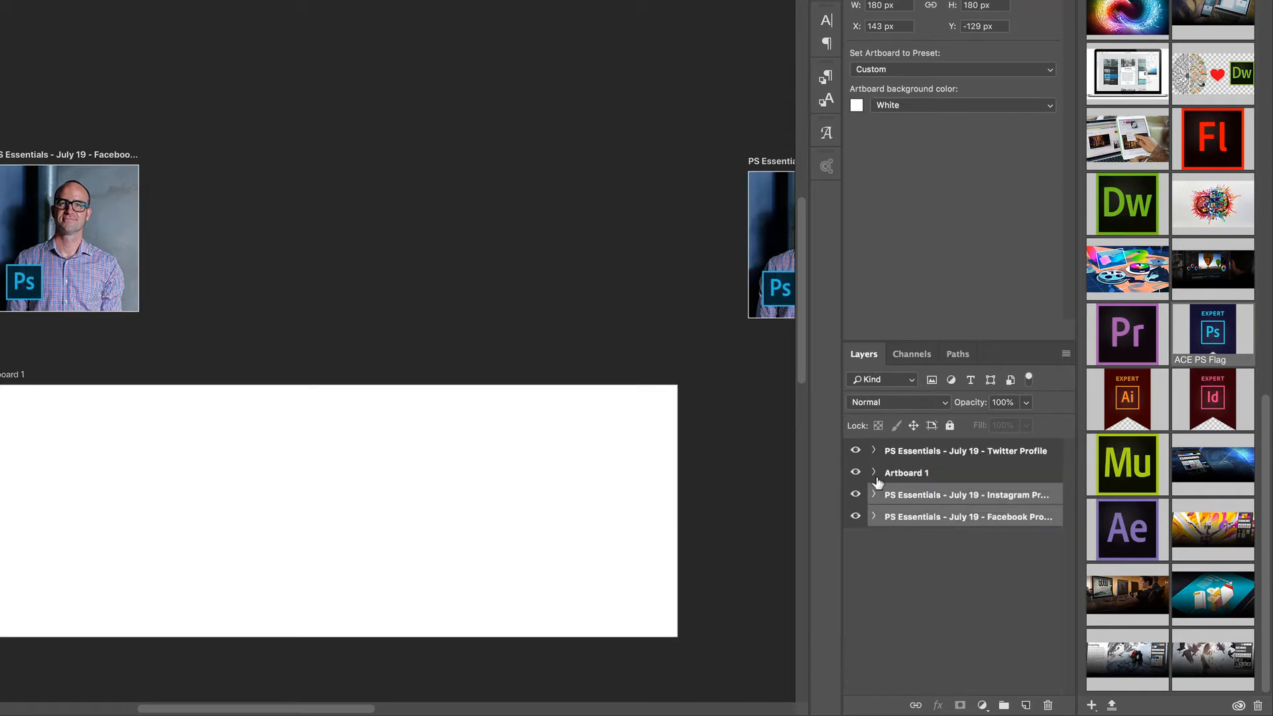
pyautogui.keyDown('super'); pyautogui.click(874, 497); pyautogui.keyUp('super')
pyautogui.keyDown('super'); pyautogui.click(874, 451); pyautogui.keyUp('super')
pyautogui.keyDown('super'); pyautogui.click(876, 496); pyautogui.keyUp('super')
pyautogui.keyDown('super'); pyautogui.click(875, 451); pyautogui.keyUp('super')
# Rename Artboard 1 as "PS Essentials - July 19 - Facebook Cover Photo", reusing the name of the Facebook Profile artboard
pyautogui.click(892, 481)
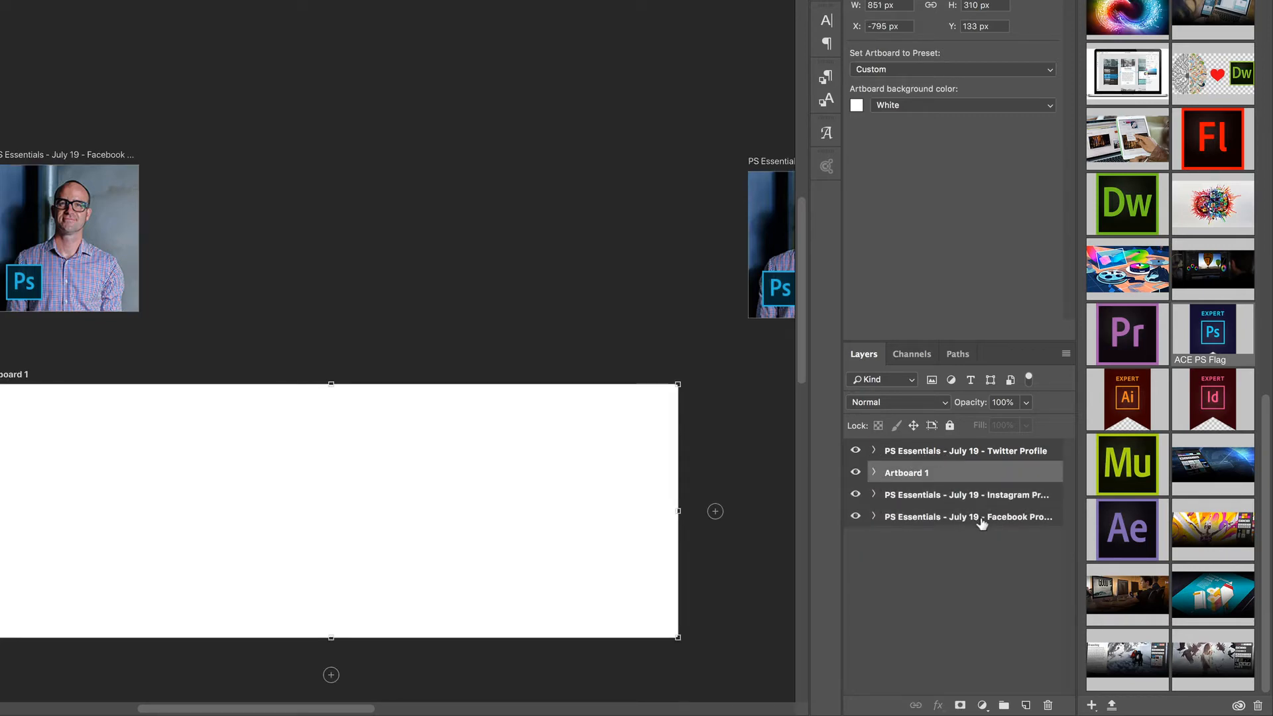
pyautogui.doubleClick(959, 518)
pyautogui.hotkey('ctrl', 'c')
pyautogui.doubleClick(913, 471)
pyautogui.hotkey('ctrl', 'v')
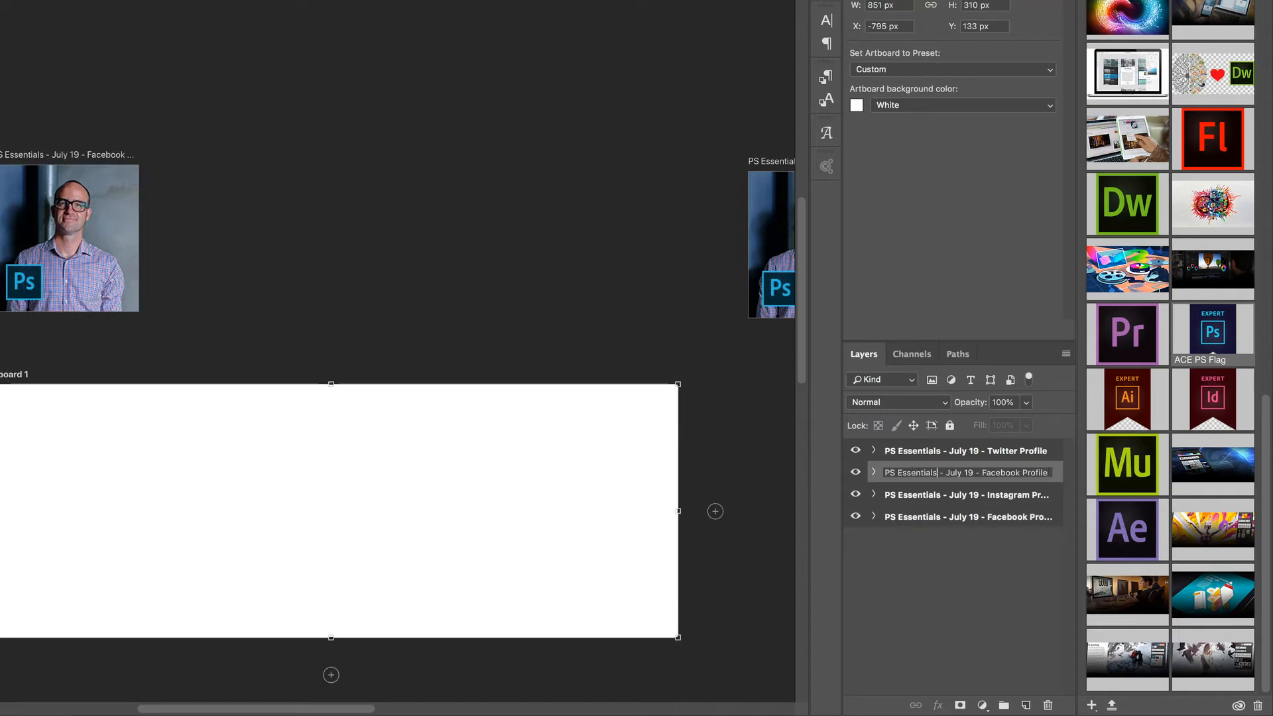
pyautogui.doubleClick(1034, 473)
pyautogui.write('COVERPhoto')
pyautogui.press('Return')
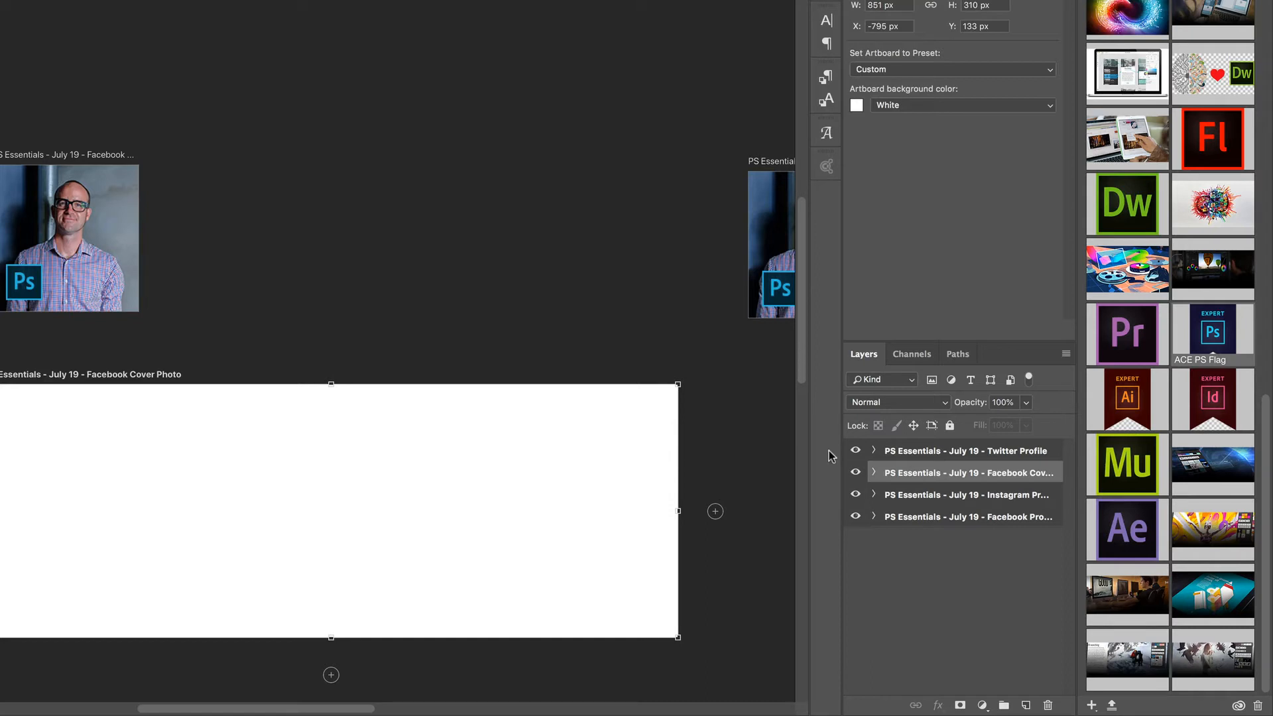
# Reorder the Facebook Cover Photo artboard to the bottom of the layer stack, below the Facebook Profile artboard
pyautogui.moveTo(952, 477); pyautogui.dragTo(940, 547)
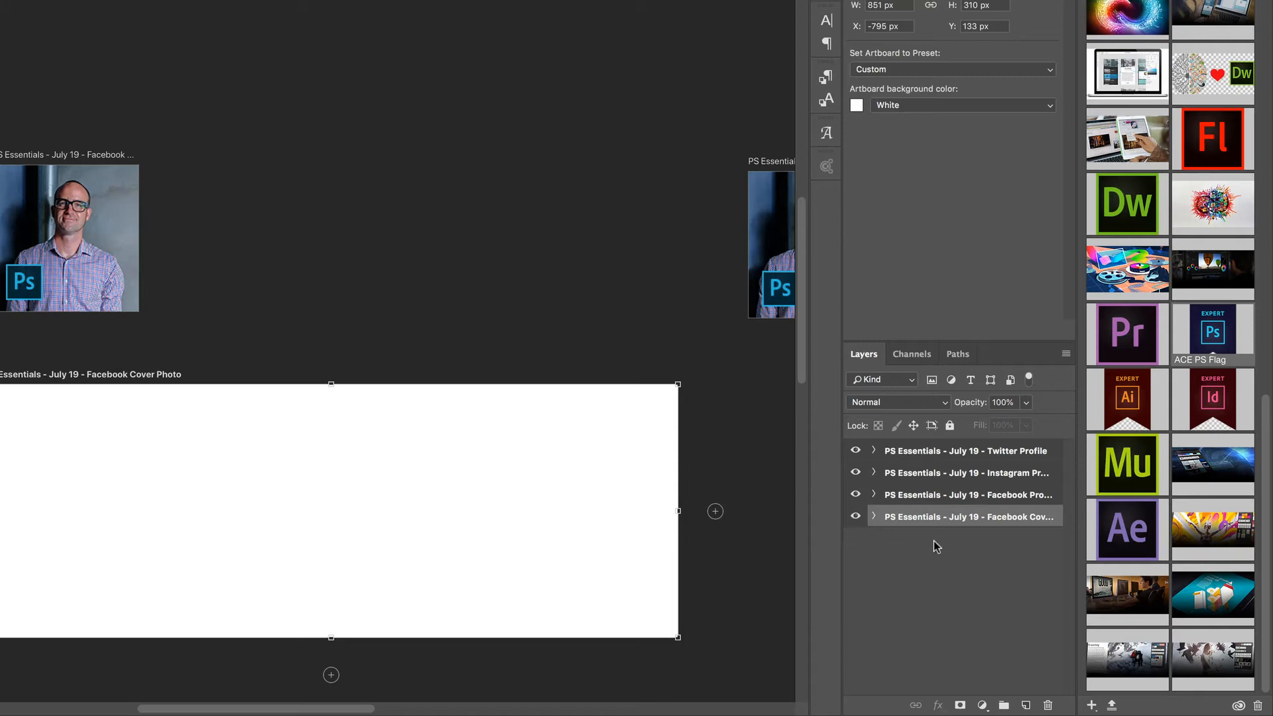
pyautogui.click(899, 493)
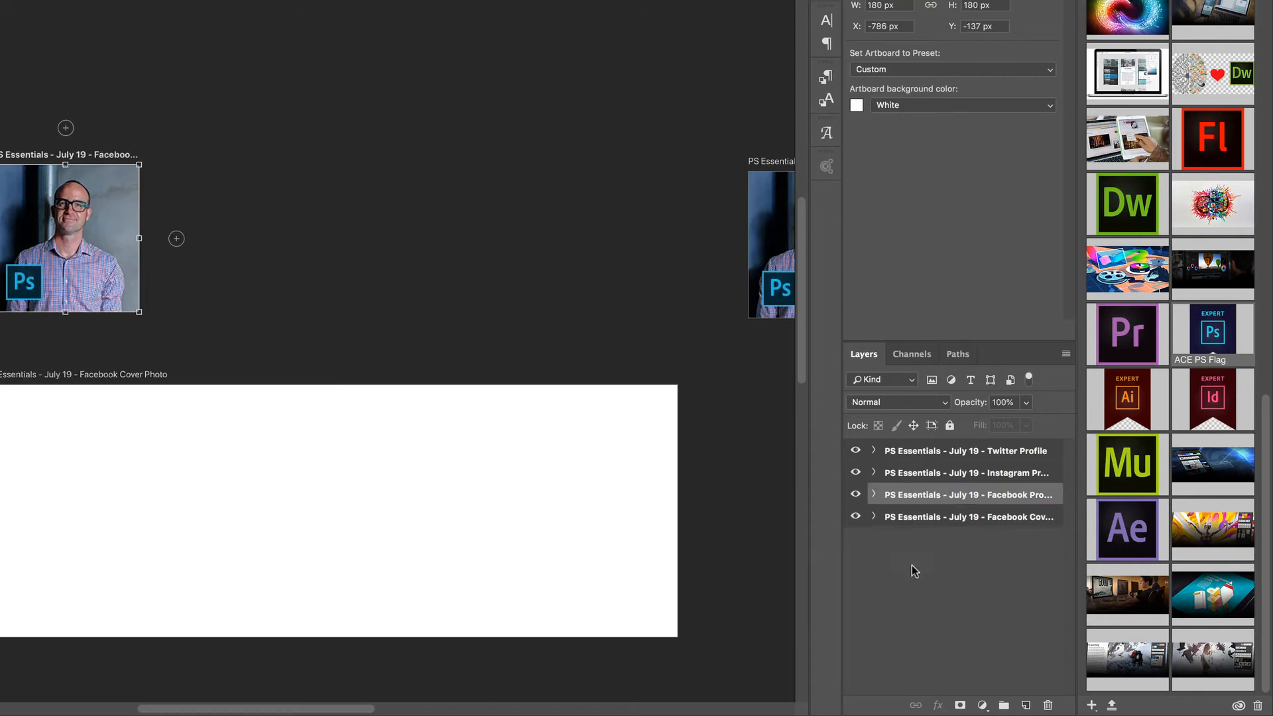
pyautogui.click(922, 524)
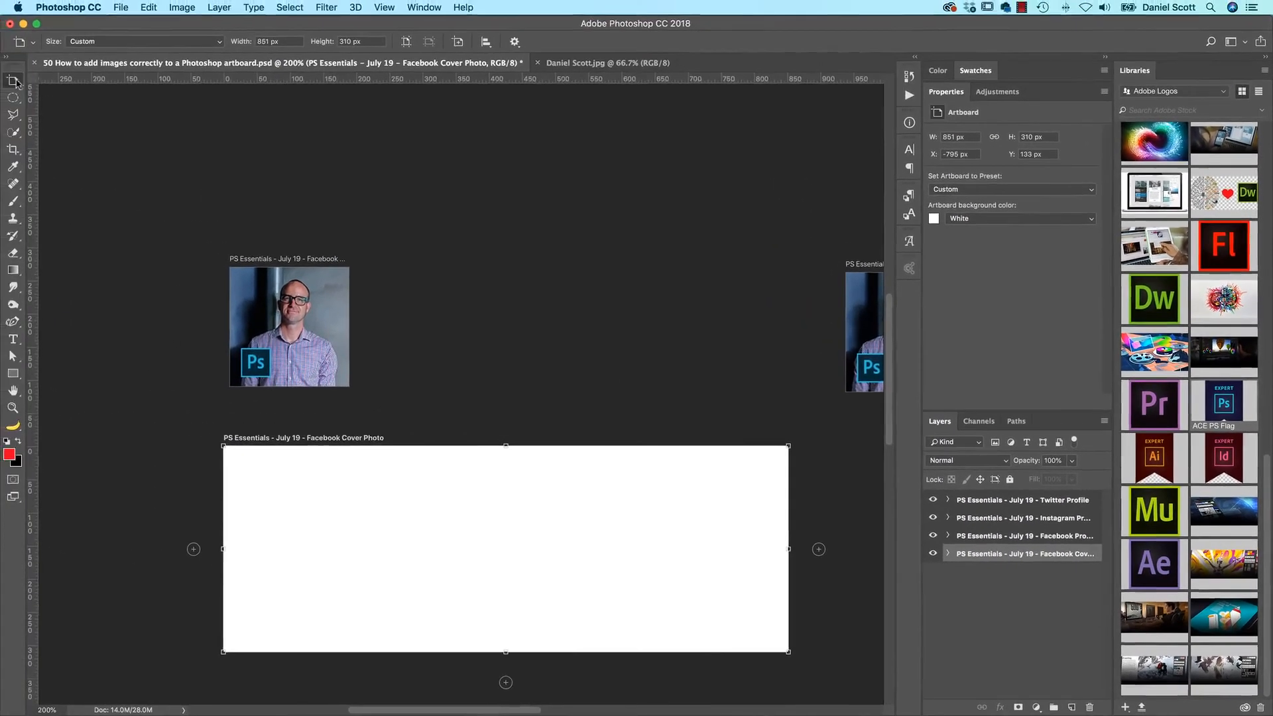
# Duplicate the Photoshop logo, ACE PS Flag and portrait layers from the Instagram Profile artboard to the Facebook Cover Photo artboard
pyautogui.click(13, 81)
pyautogui.click(63, 80)
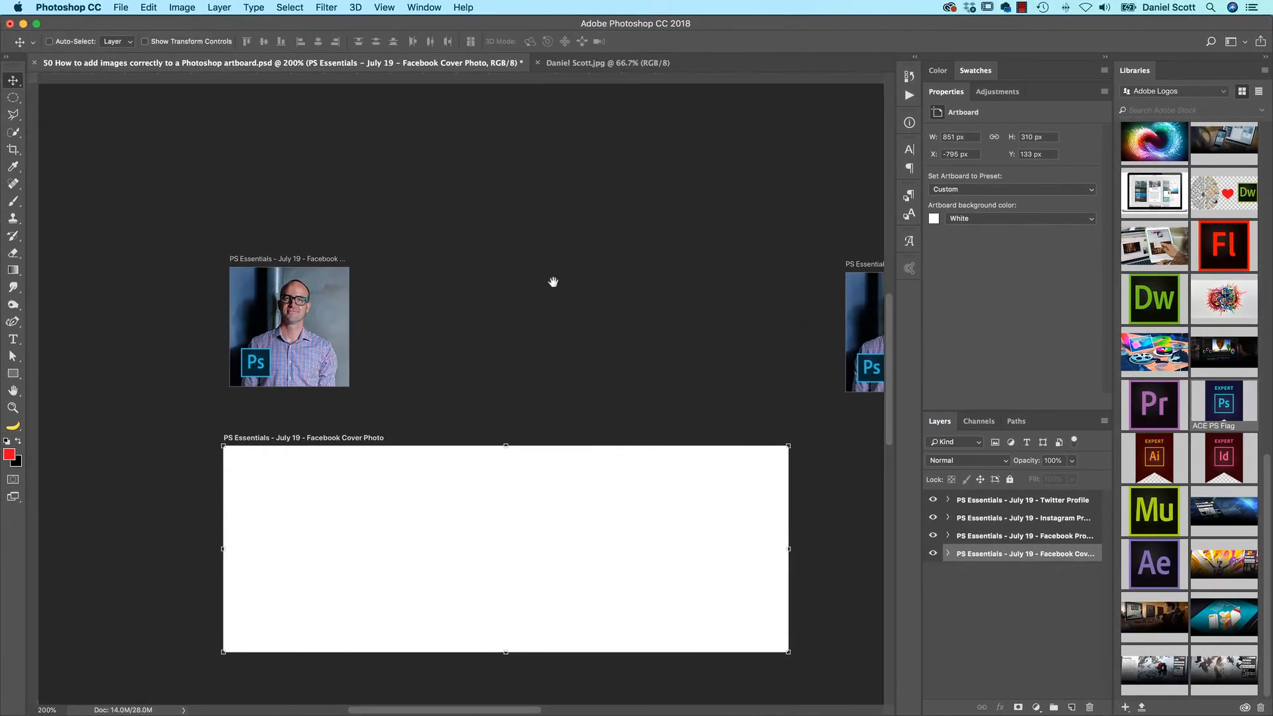
pyautogui.hscroll(10, 551, 278)
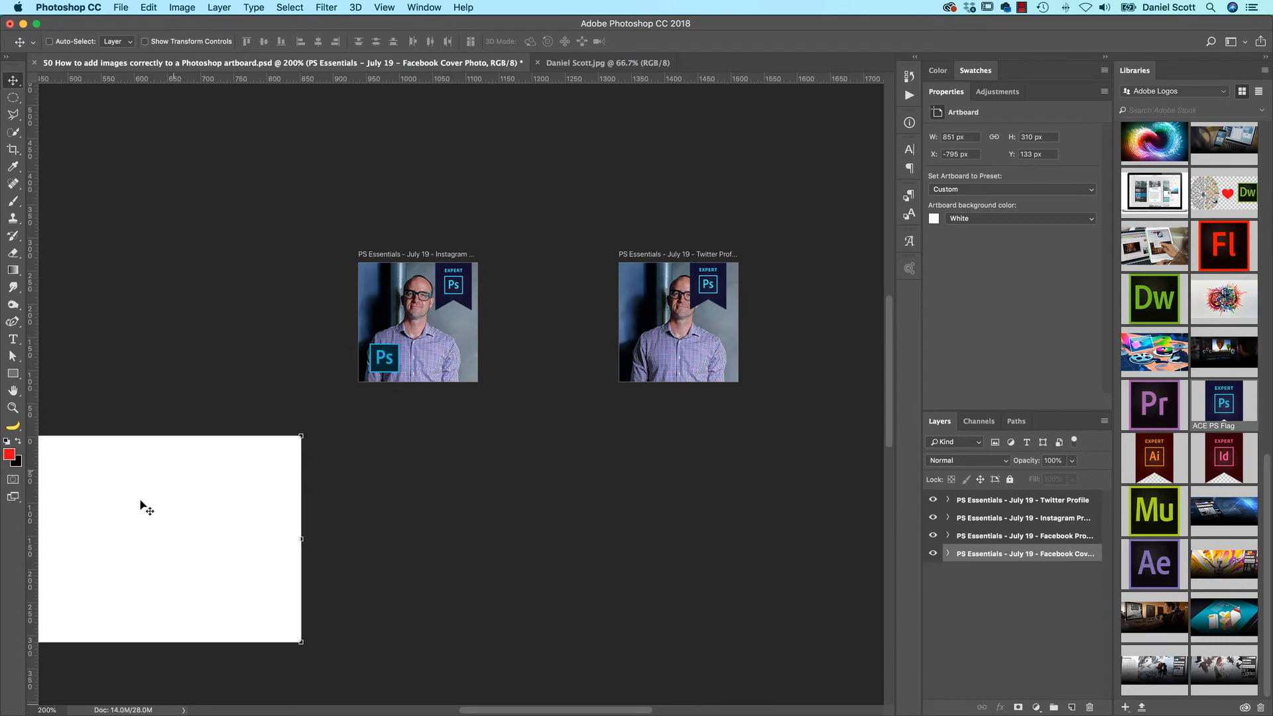
pyautogui.keyDown('super'); pyautogui.click(469, 286); pyautogui.keyUp('super')
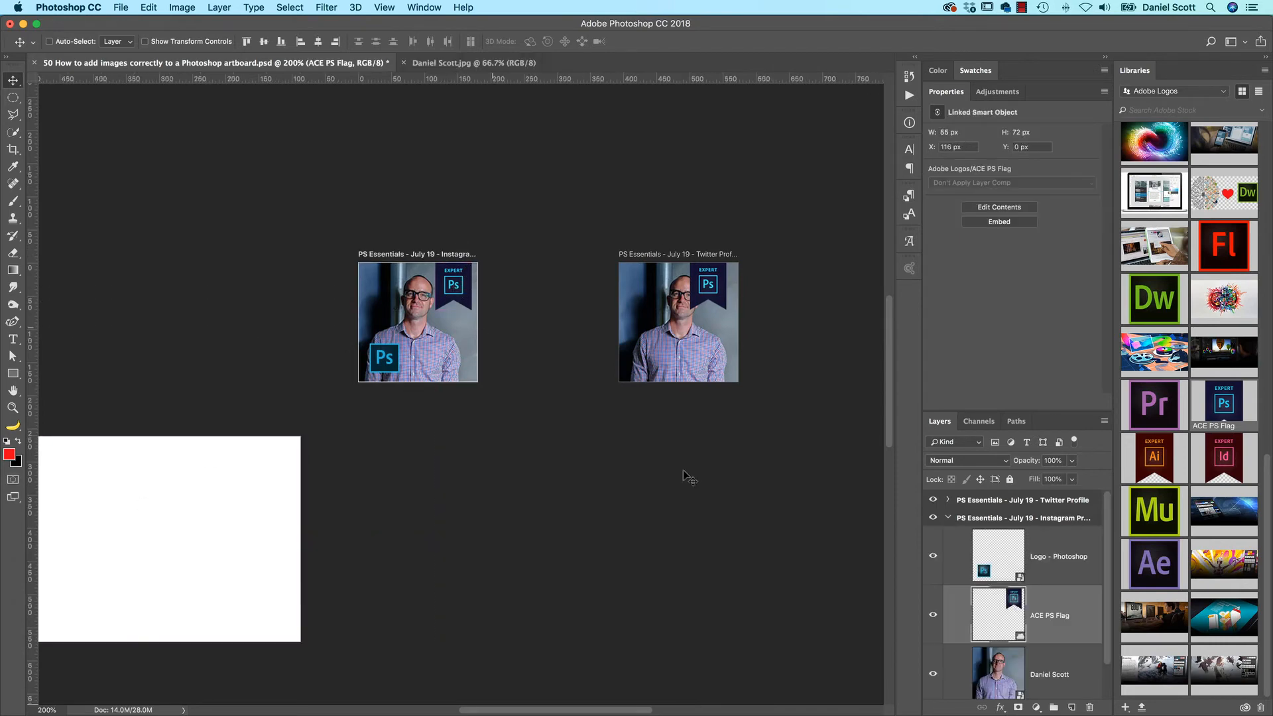
pyautogui.click(1048, 585)
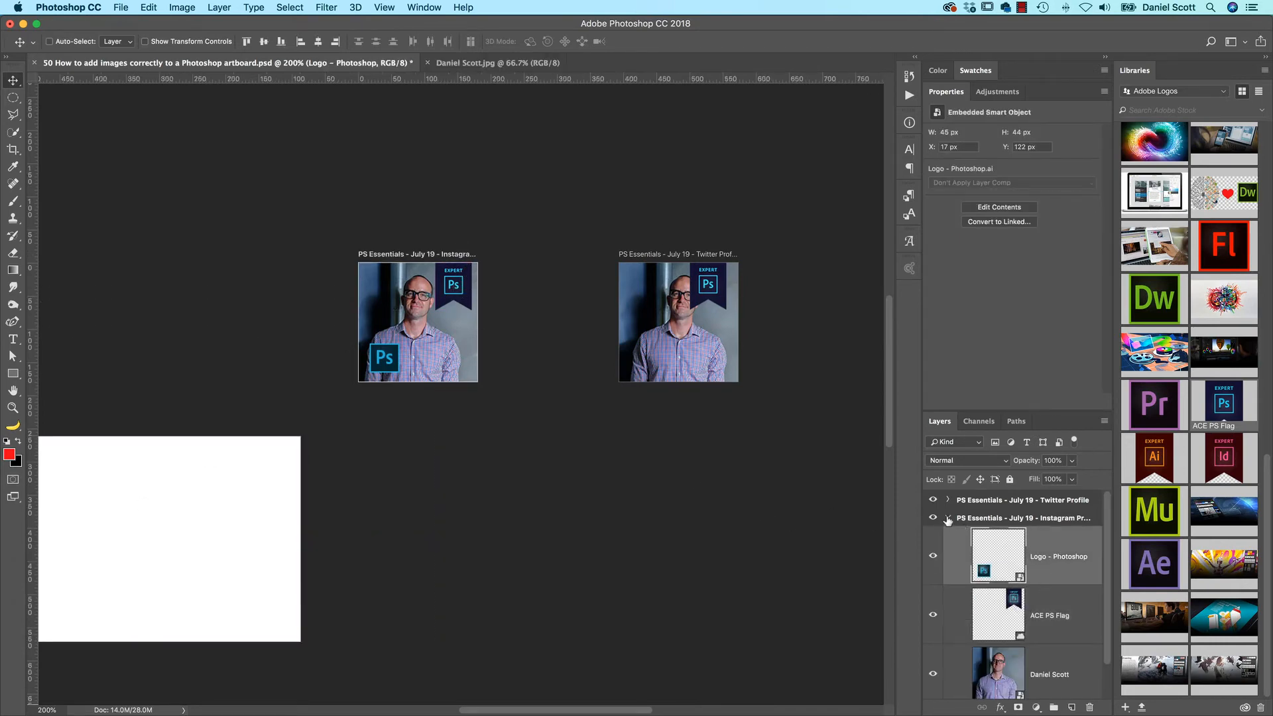
pyautogui.click(949, 521)
pyautogui.click(1038, 569)
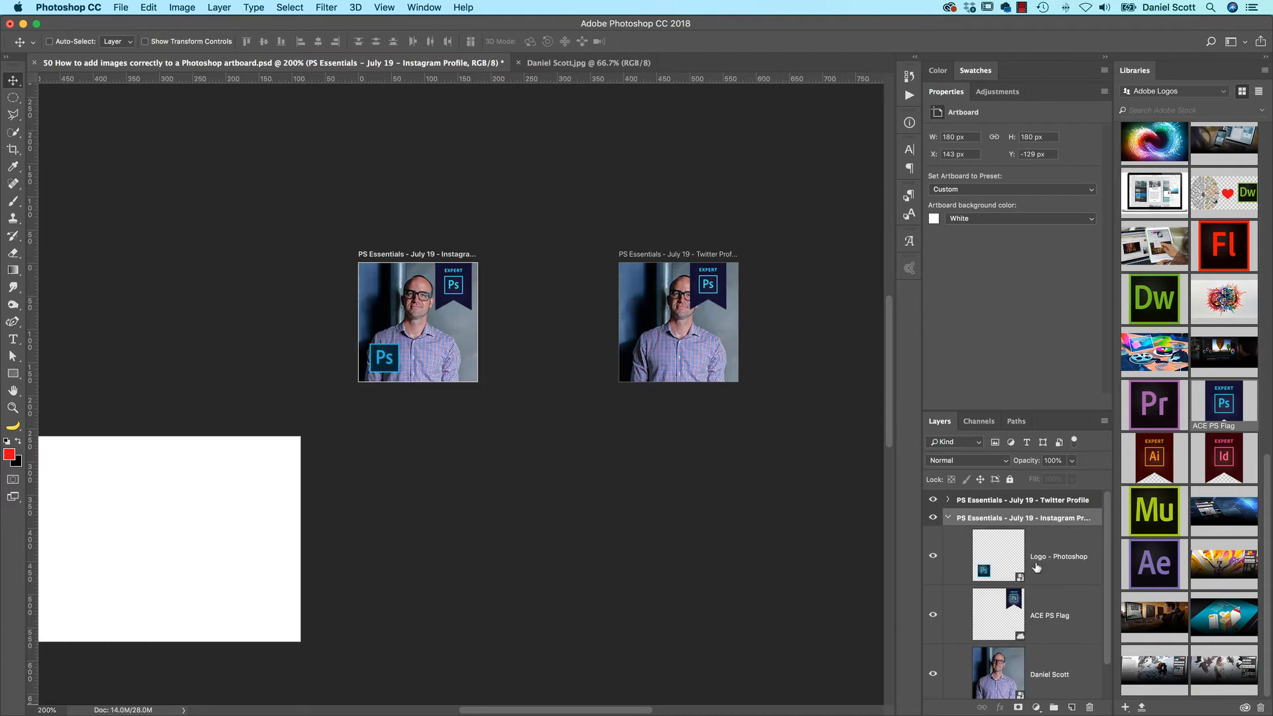
pyautogui.keyDown('shift'); pyautogui.click(1042, 678); pyautogui.keyUp('shift')
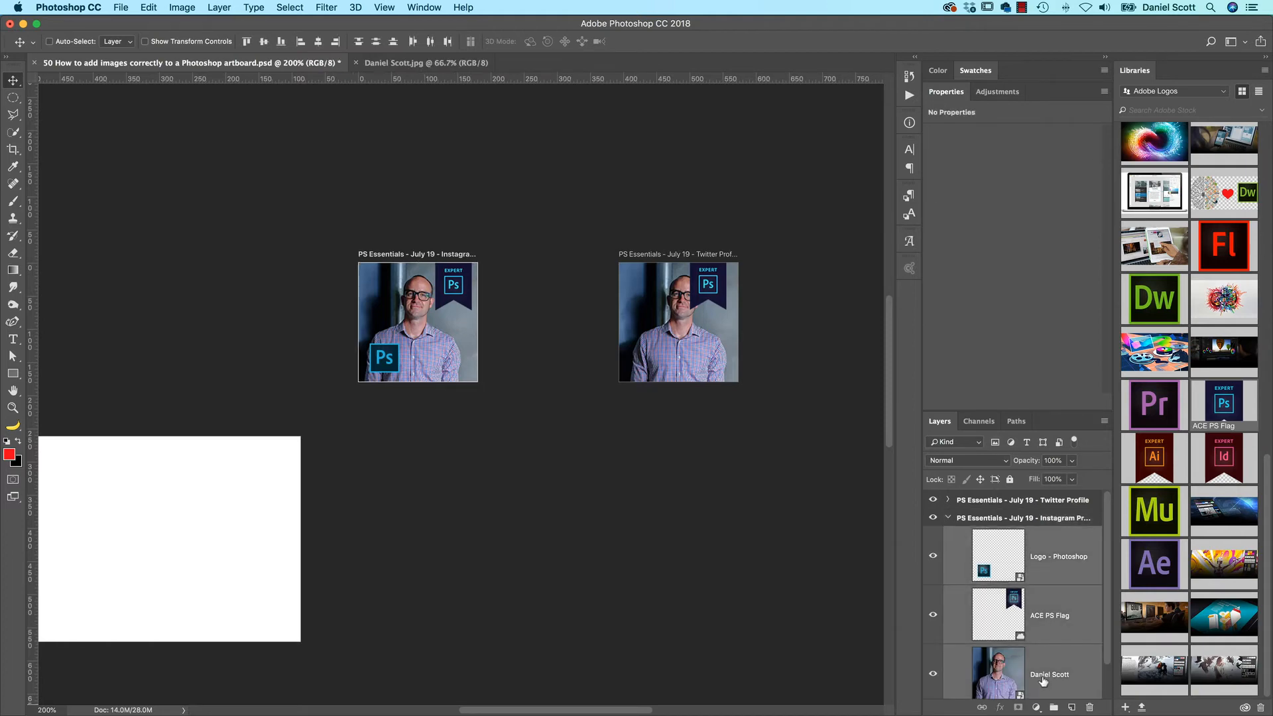
pyautogui.rightClick(1045, 568)
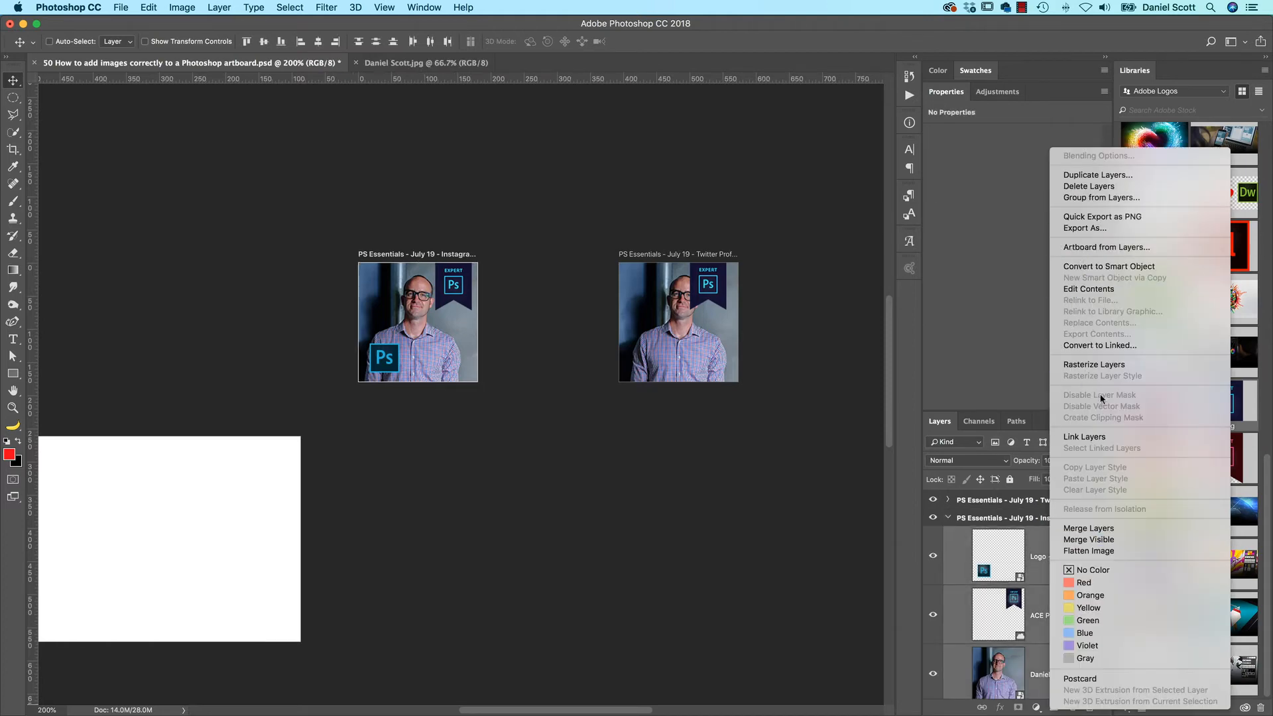
pyautogui.click(1097, 175)
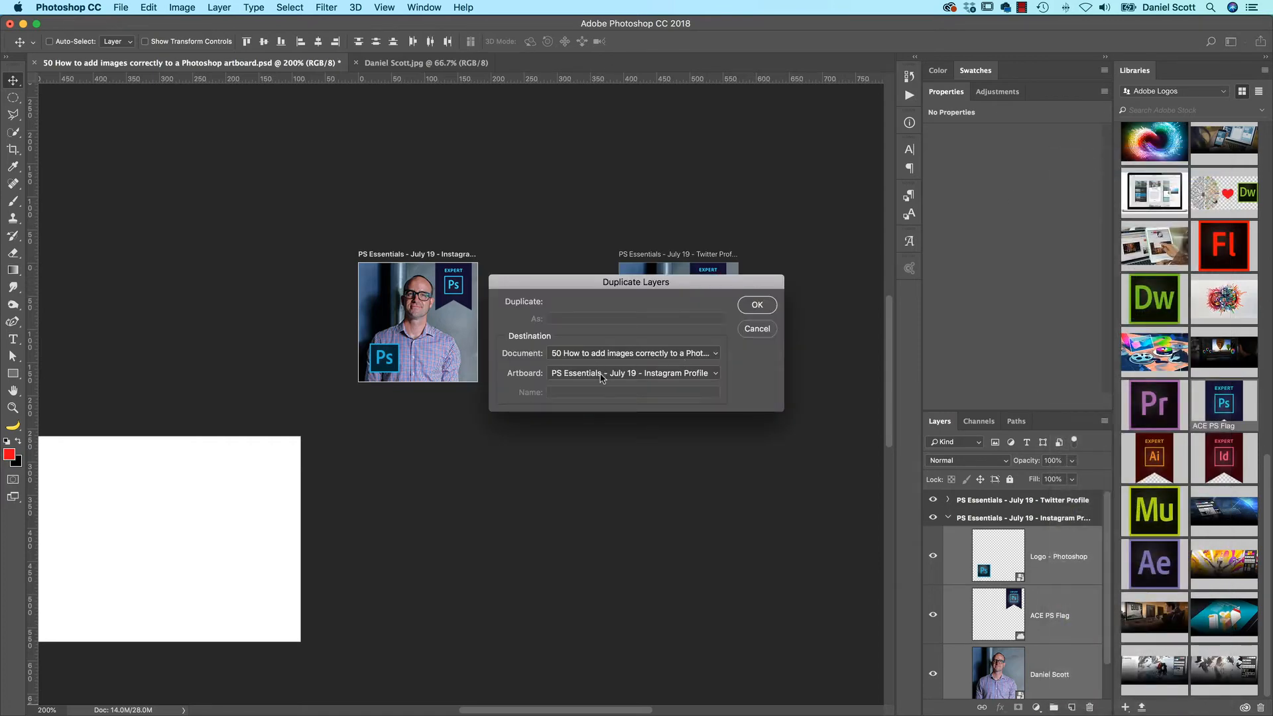
pyautogui.click(601, 375)
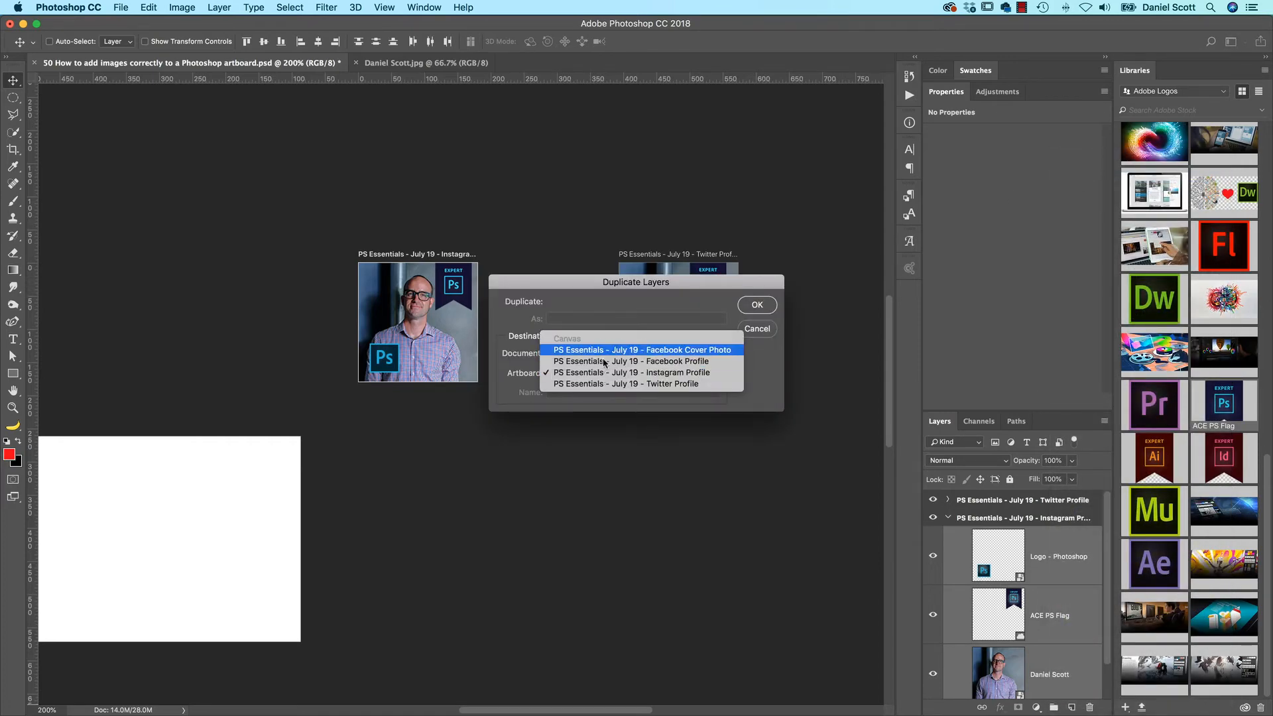
pyautogui.click(607, 350)
pyautogui.click(762, 305)
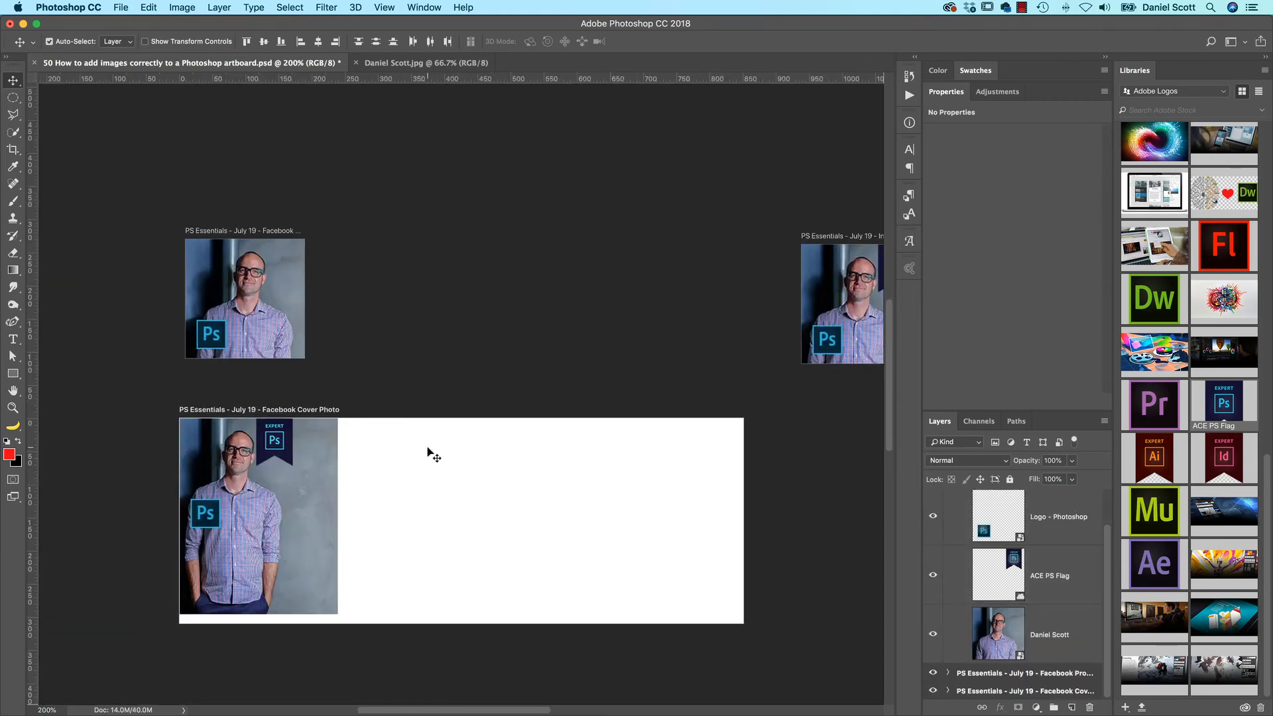
# On the Facebook Cover Photo artboard, shift the portrait right toward the middle and place the enlarged Photoshop logo in the lower-right corner
pyautogui.press('super+minus')
pyautogui.press('super+equal')
pyautogui.moveTo(323, 517); pyautogui.dragTo(778, 602)
pyautogui.keyDown('super'); pyautogui.click(565, 510); pyautogui.keyUp('super')
pyautogui.keyDown('super'); pyautogui.click(364, 526); pyautogui.keyUp('super')
pyautogui.press('super+t')
pyautogui.press('Return')
# Enlarge the Facebook cover's ACE PS Flag to about 72 × 94 px and hang it near the artboard's upper-left corner
pyautogui.keyDown('super'); pyautogui.click(434, 458); pyautogui.keyUp('super')
pyautogui.moveTo(416, 474); pyautogui.dragTo(216, 461)
pyautogui.press('Return')
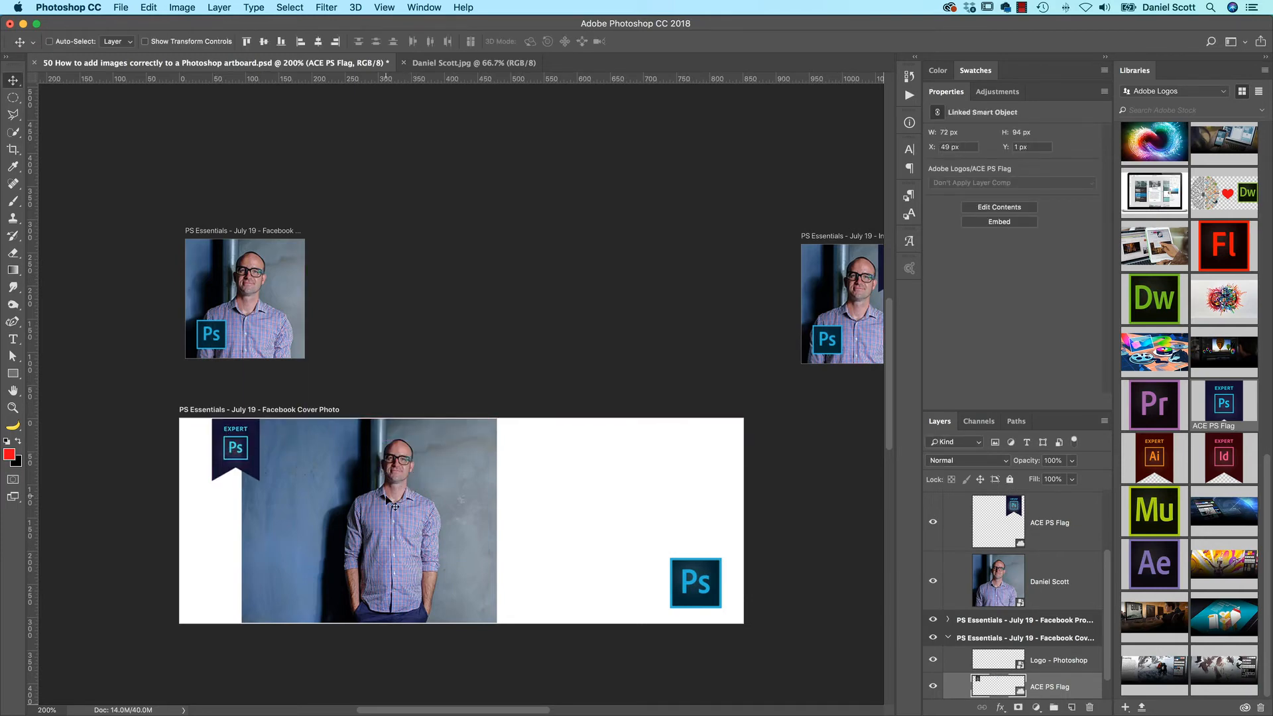
# Enlarge the Facebook cover's portrait to about 451 × 360 px and align it with the right edge of the artboard
pyautogui.keyDown('super'); pyautogui.click(434, 537); pyautogui.keyUp('super')
pyautogui.press('super+t')
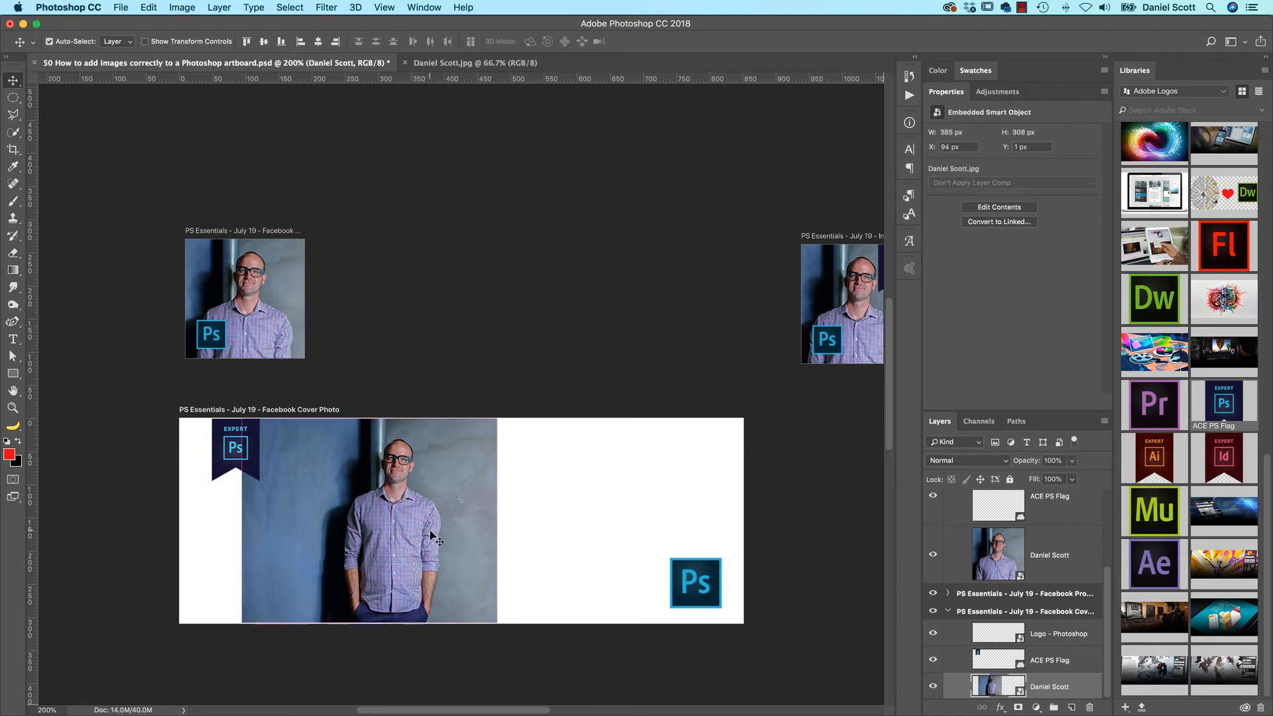
pyautogui.moveTo(498, 620); pyautogui.dragTo(542, 655)
pyautogui.moveTo(474, 520); pyautogui.dragTo(616, 517)
pyautogui.press('Return')
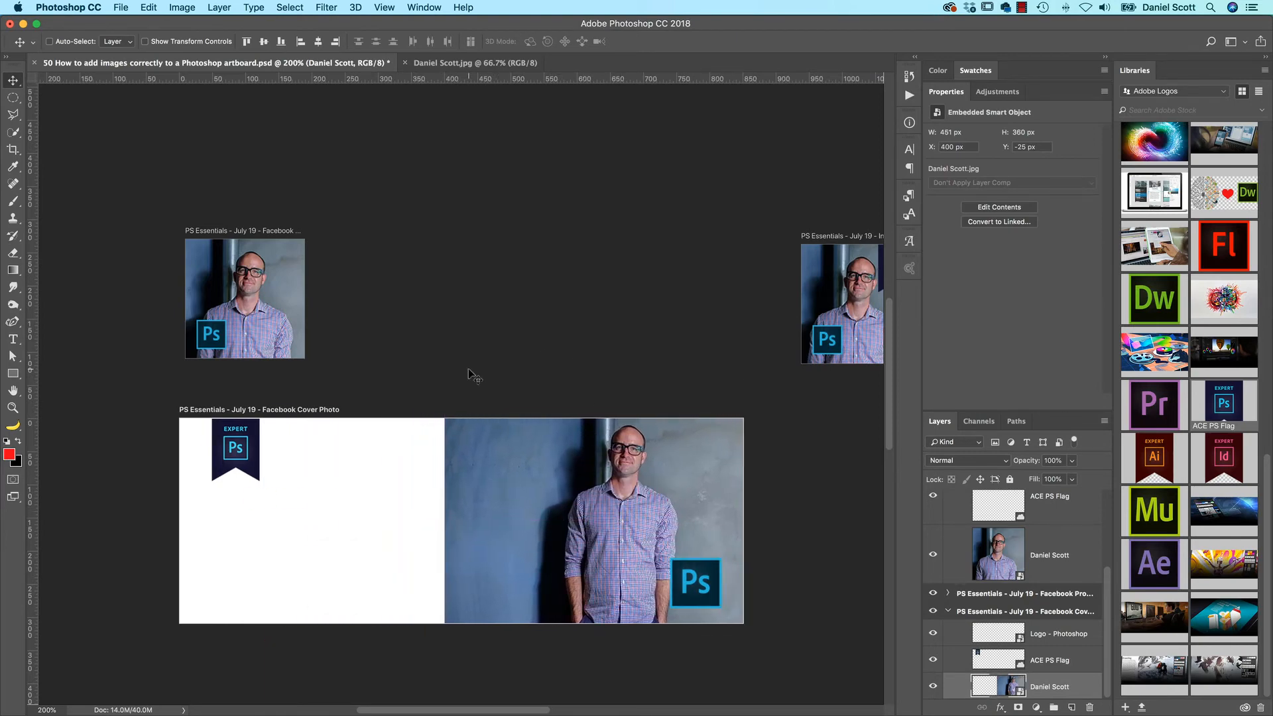
pyautogui.moveTo(601, 296)
pyautogui.mouseDown()
pyautogui.moveTo(475, 296)
pyautogui.moveTo(497, 349)
pyautogui.moveTo(579, 292)
pyautogui.mouseUp()
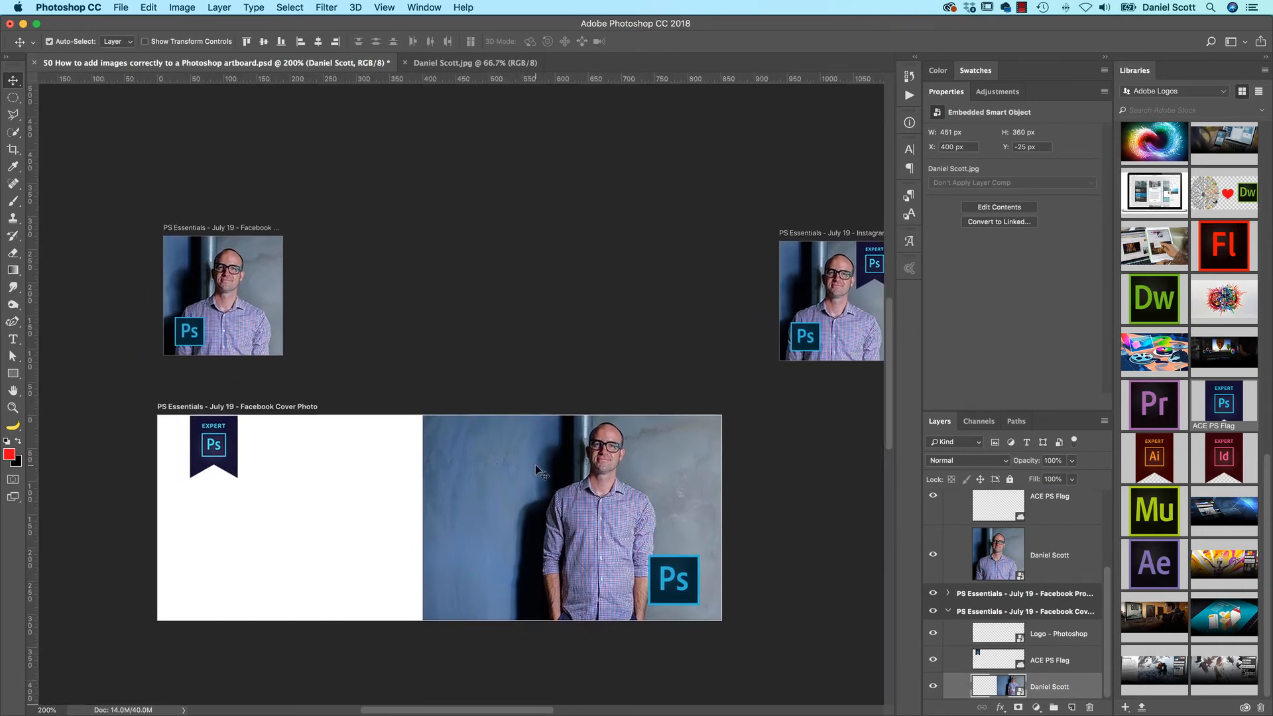
# Enlarge the Facebook cover's portrait to about 1101 × 879 px
pyautogui.press('super+t')
pyautogui.moveTo(420, 398); pyautogui.dragTo(208, 226)
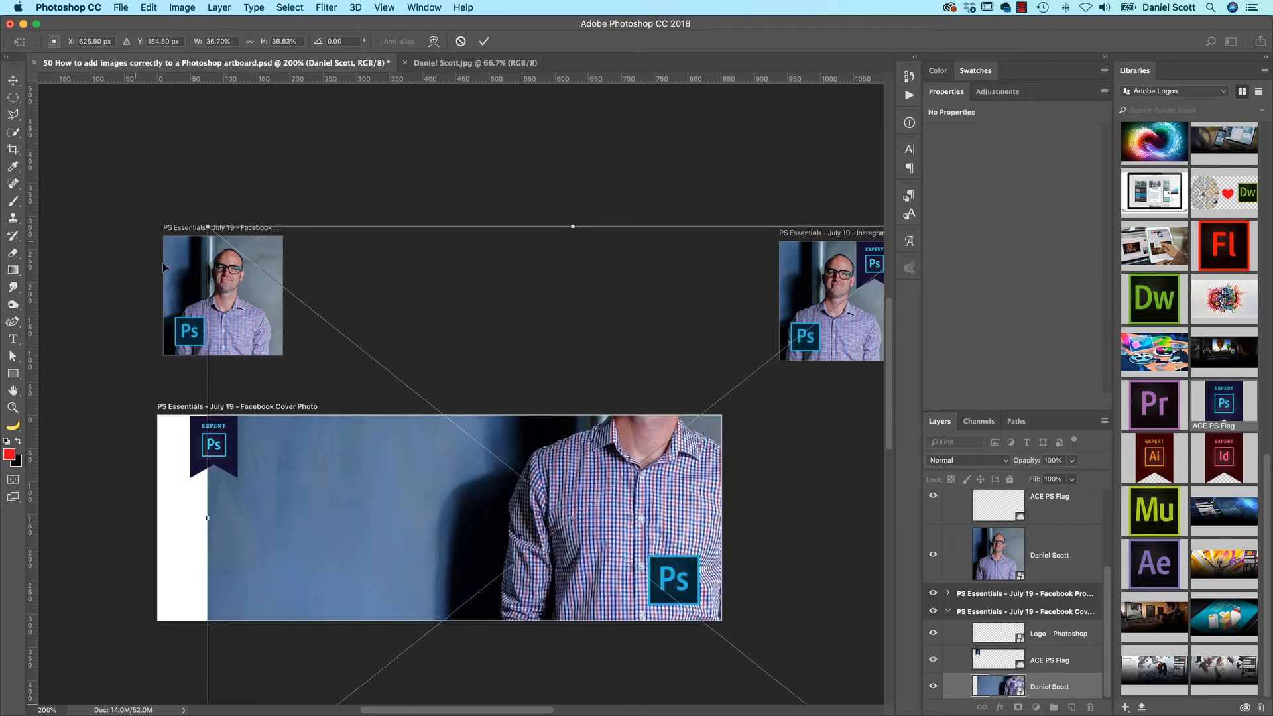
pyautogui.press('Return')
# Move the oversized portrait across the Facebook Profile and Instagram Profile artboards and back so that it fills the Facebook Cover Photo artboard
pyautogui.moveTo(637, 467); pyautogui.dragTo(510, 248)
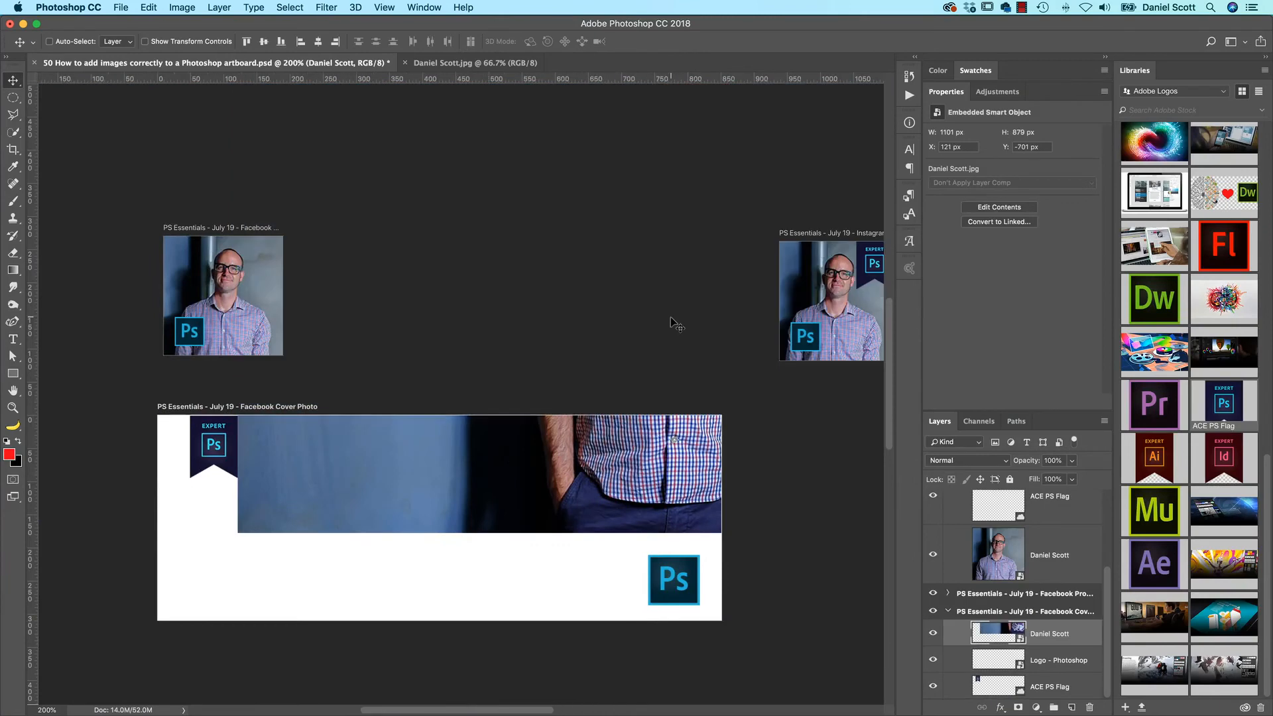
pyautogui.moveTo(655, 453); pyautogui.dragTo(426, 222)
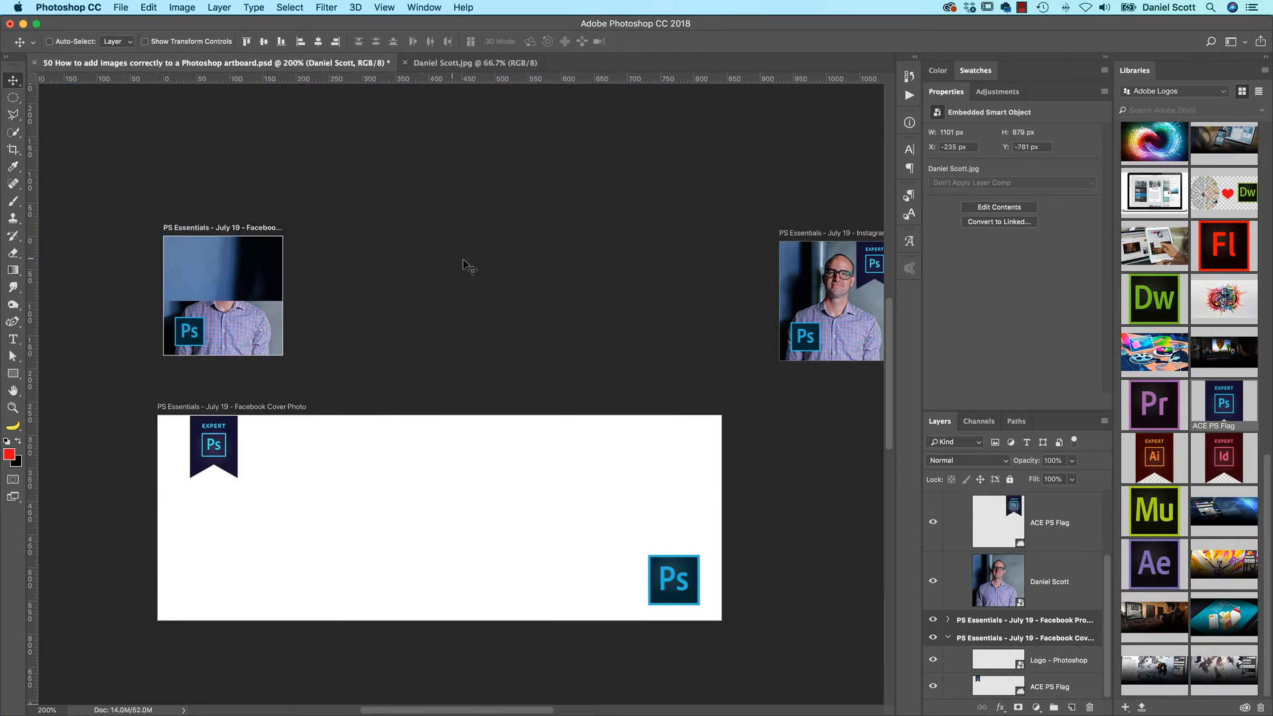
pyautogui.moveTo(213, 265); pyautogui.dragTo(611, 313)
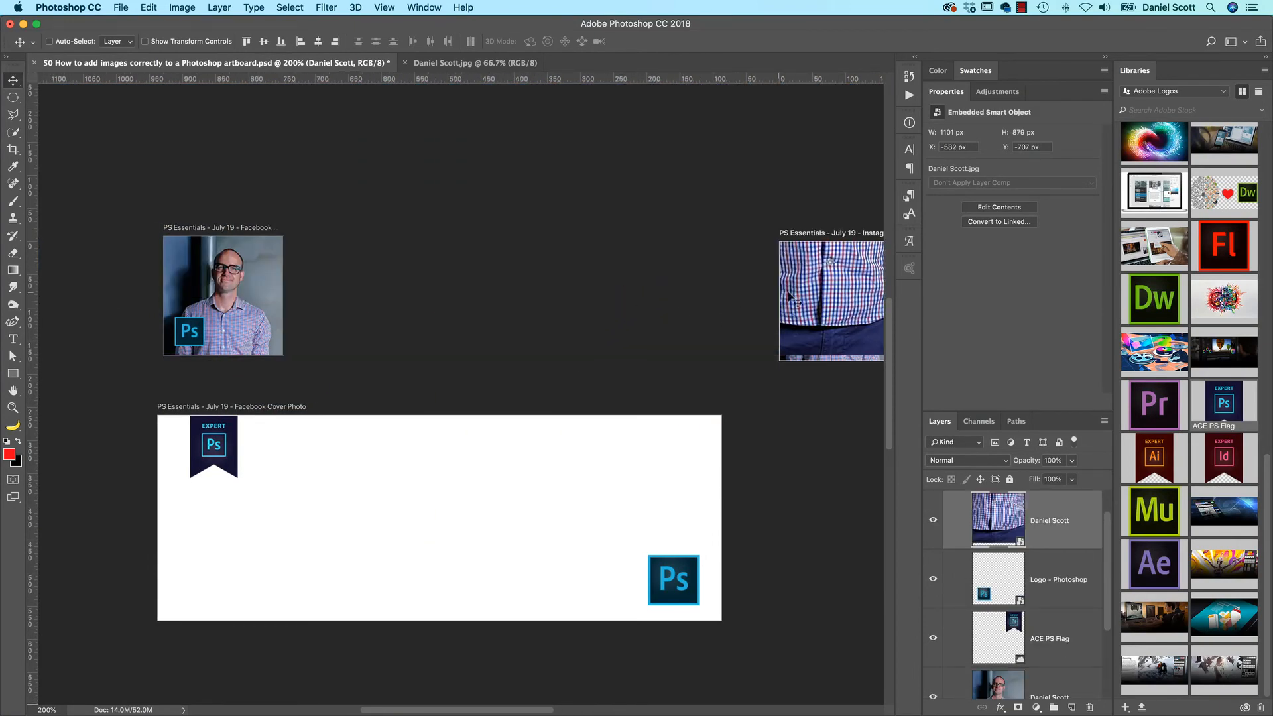
pyautogui.moveTo(787, 295); pyautogui.dragTo(648, 415)
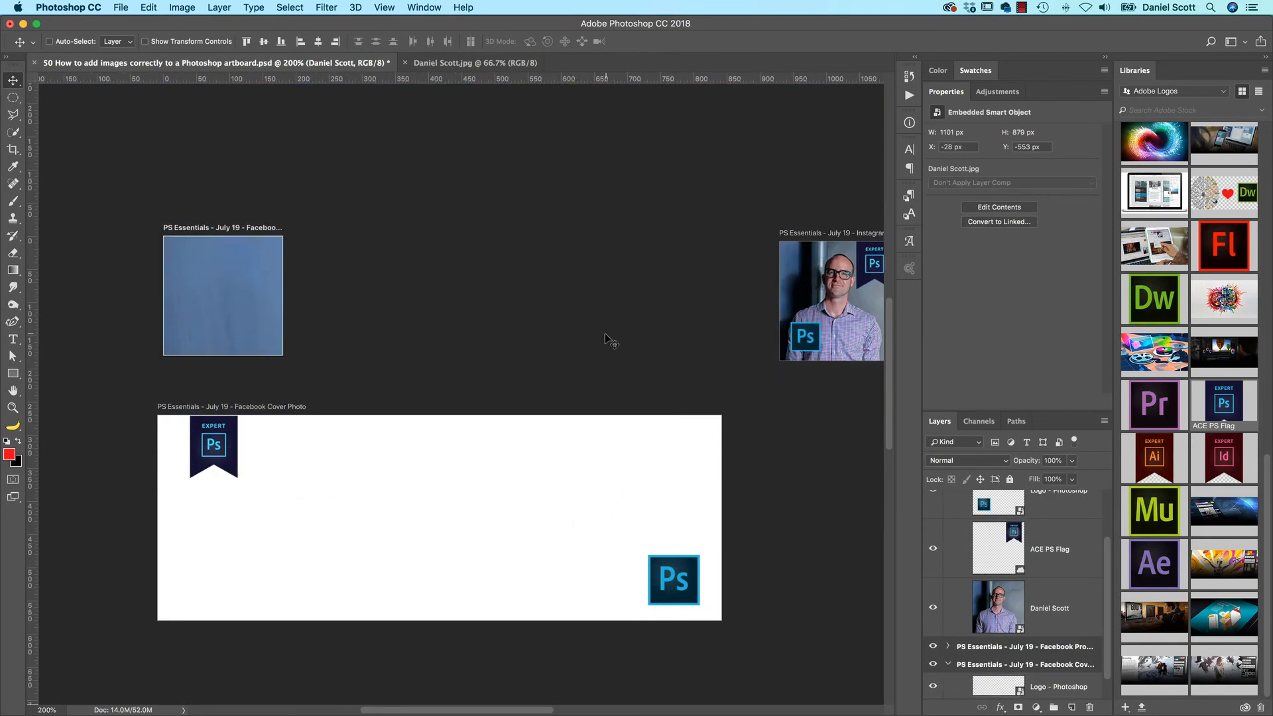
pyautogui.moveTo(213, 295); pyautogui.dragTo(271, 486)
pyautogui.moveTo(653, 434); pyautogui.dragTo(571, 486)
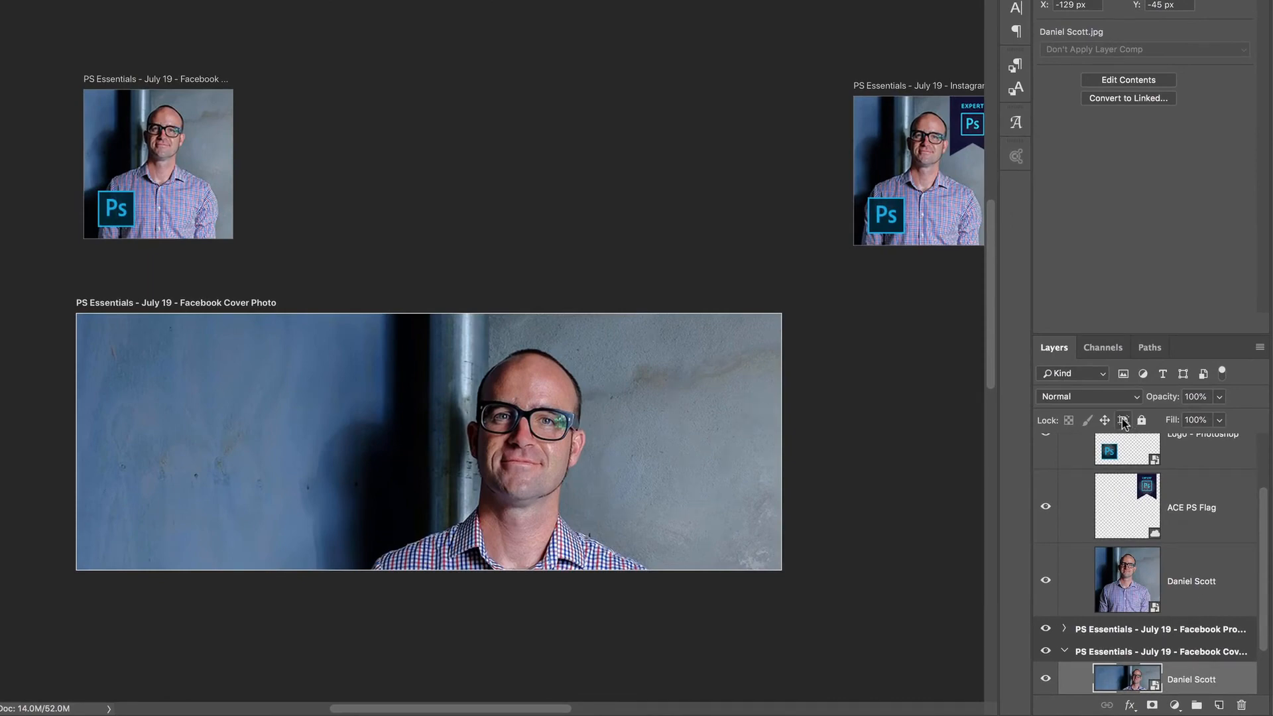
# Lock the cover's portrait layer against auto-nesting into and out of artboards, and reposition it within the cover at about X -129, Y -152 px
pyautogui.click(1123, 419)
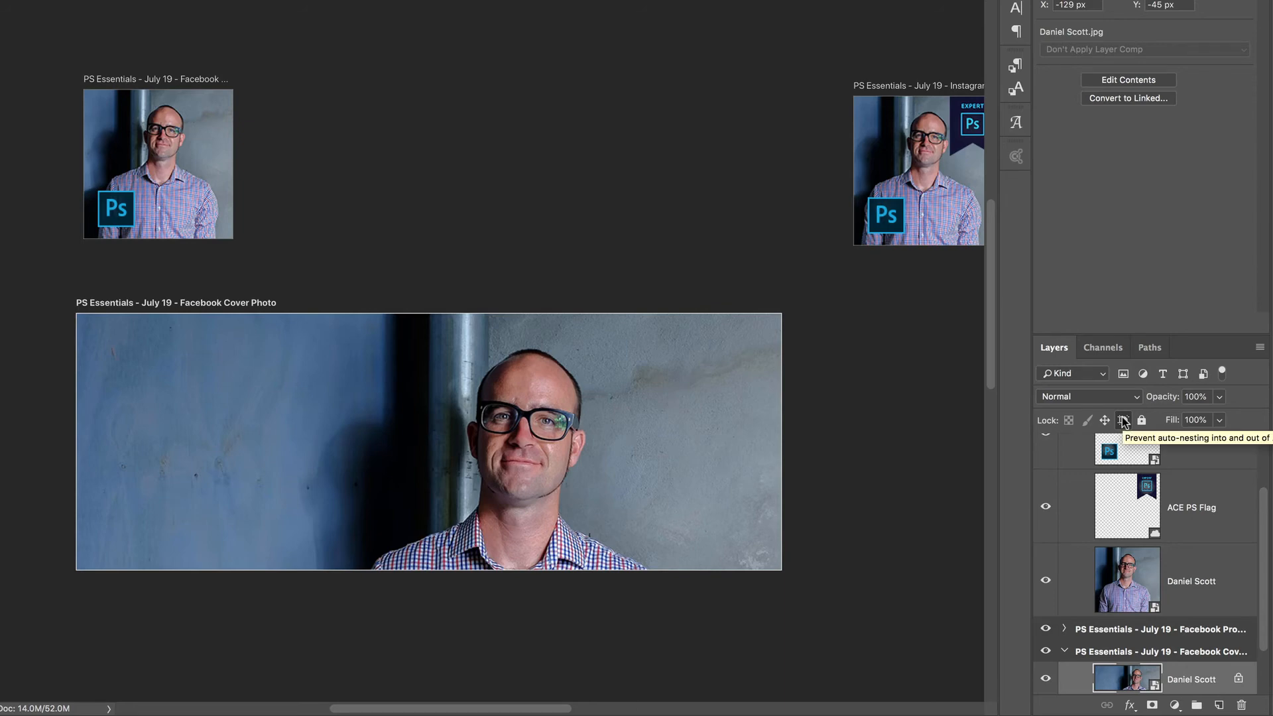
pyautogui.scroll(-2, 1160, 600)
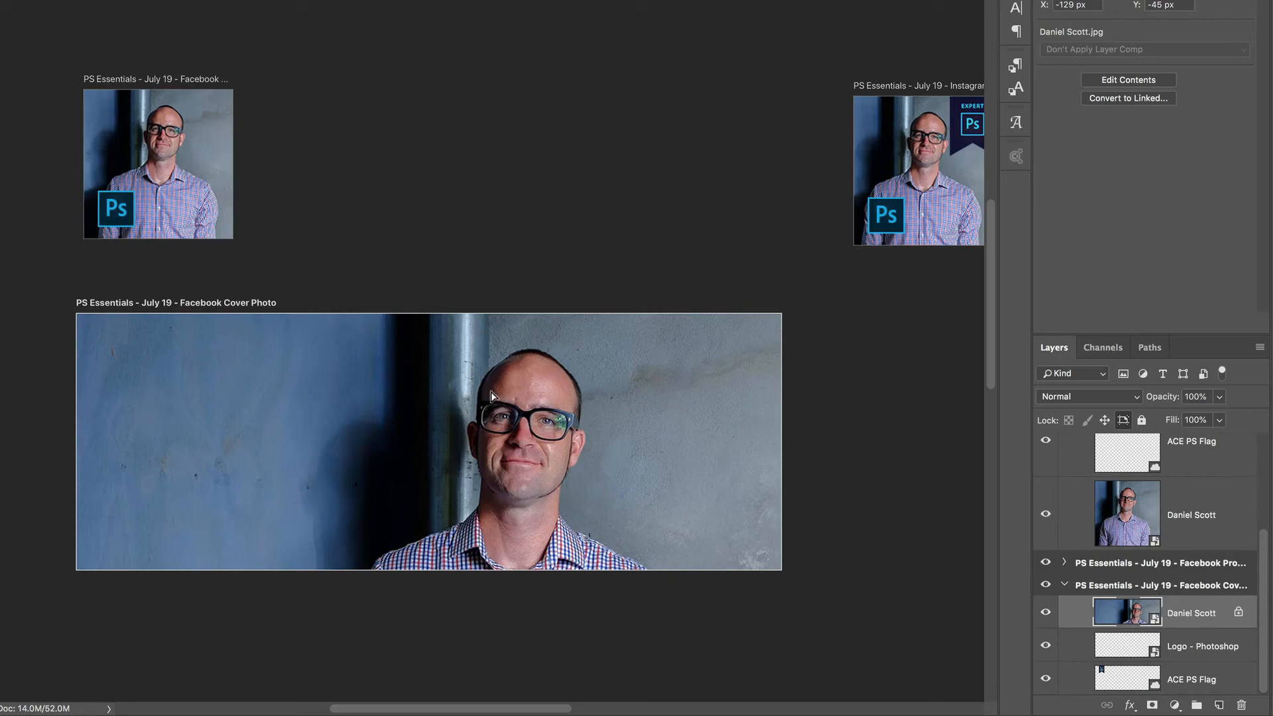
pyautogui.moveTo(490, 395); pyautogui.dragTo(692, 209)
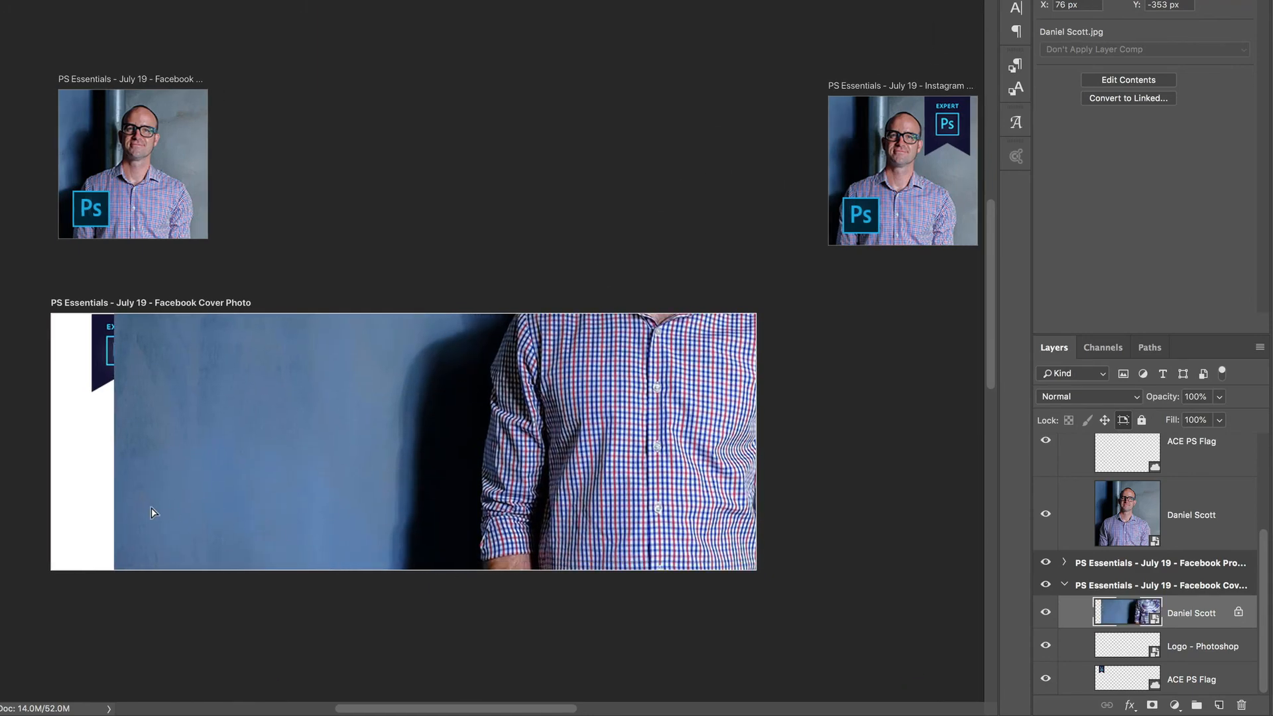
pyautogui.moveTo(152, 513); pyautogui.dragTo(80, 469)
pyautogui.moveTo(508, 392); pyautogui.dragTo(472, 503)
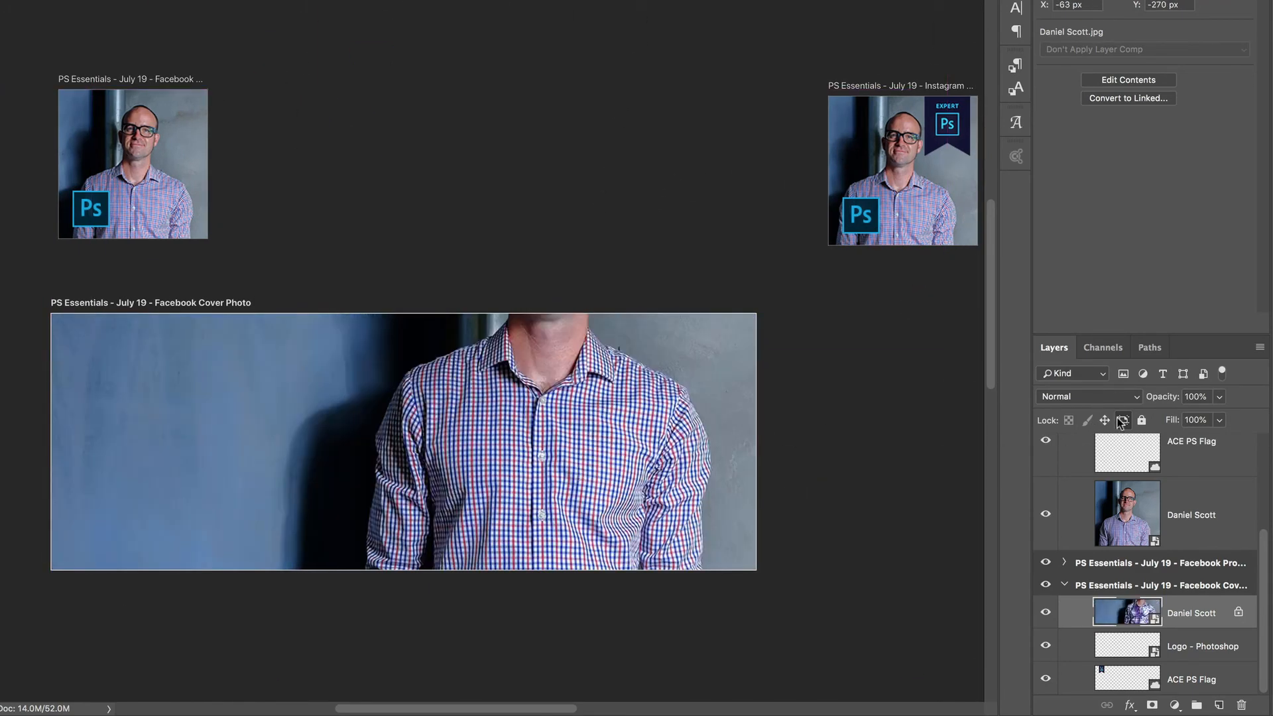
pyautogui.moveTo(297, 446); pyautogui.dragTo(296, 484)
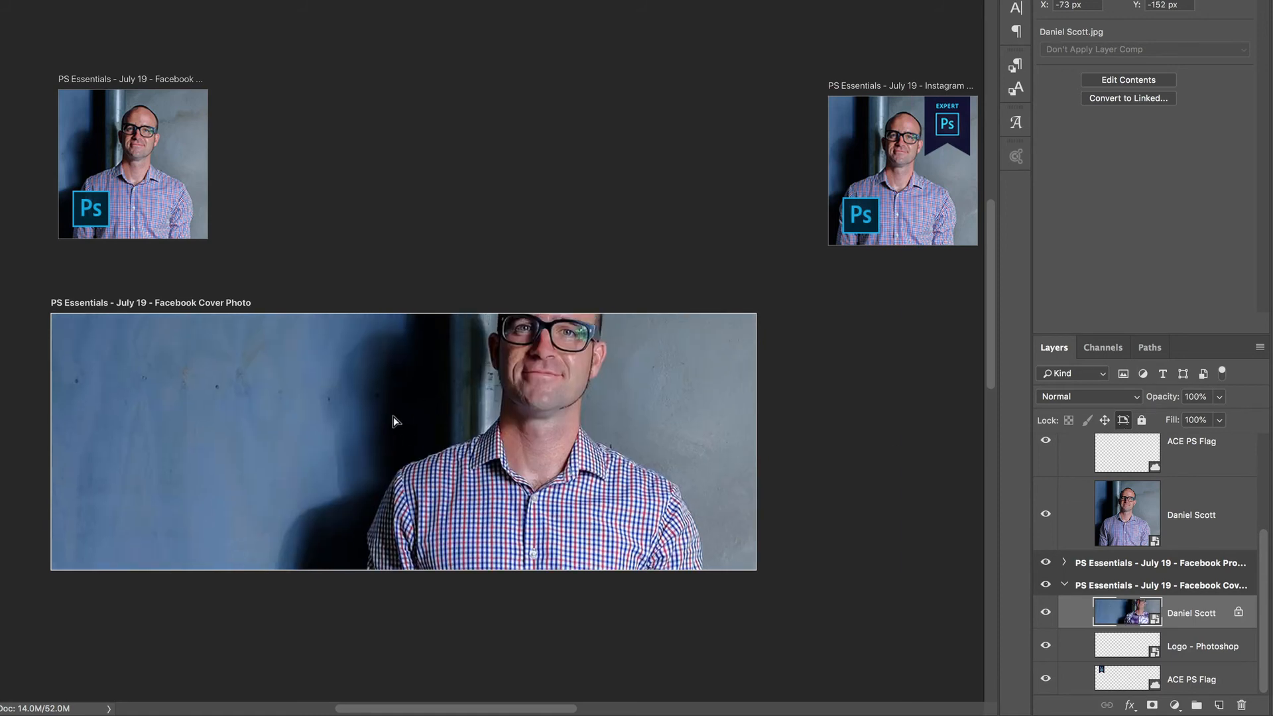
pyautogui.moveTo(393, 420); pyautogui.dragTo(381, 395)
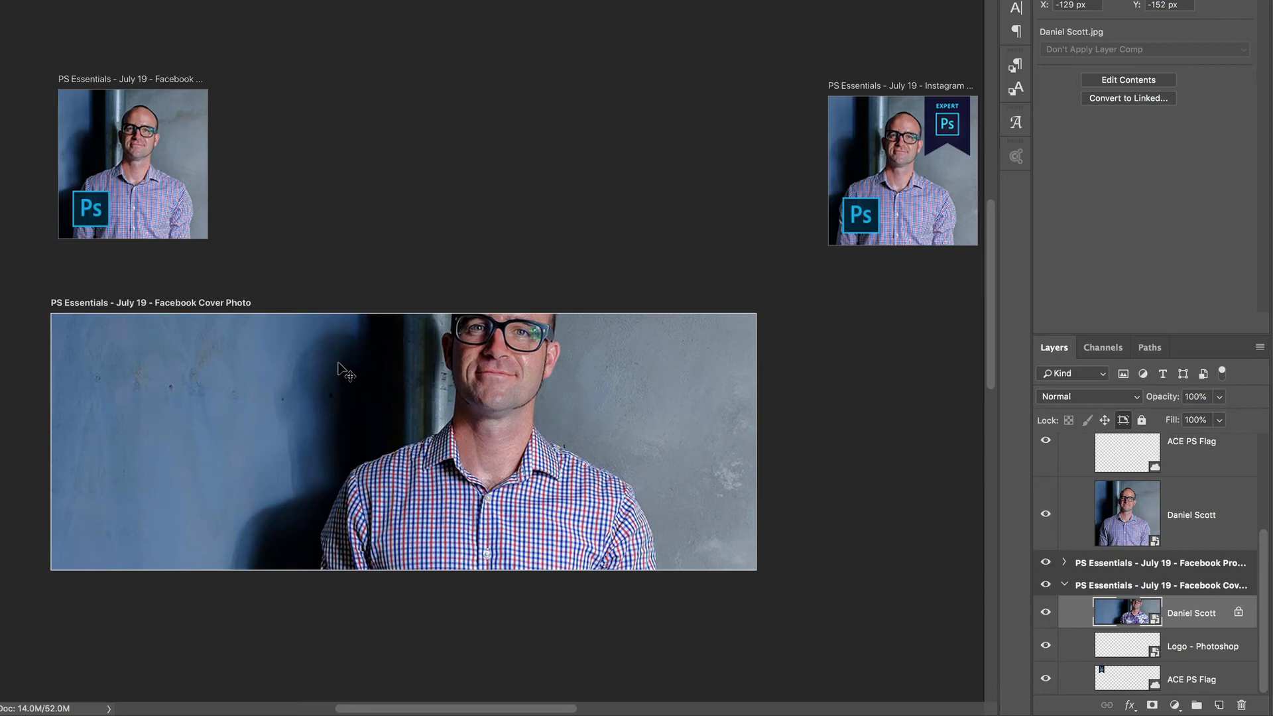
pyautogui.hscroll(3, 542, 176)
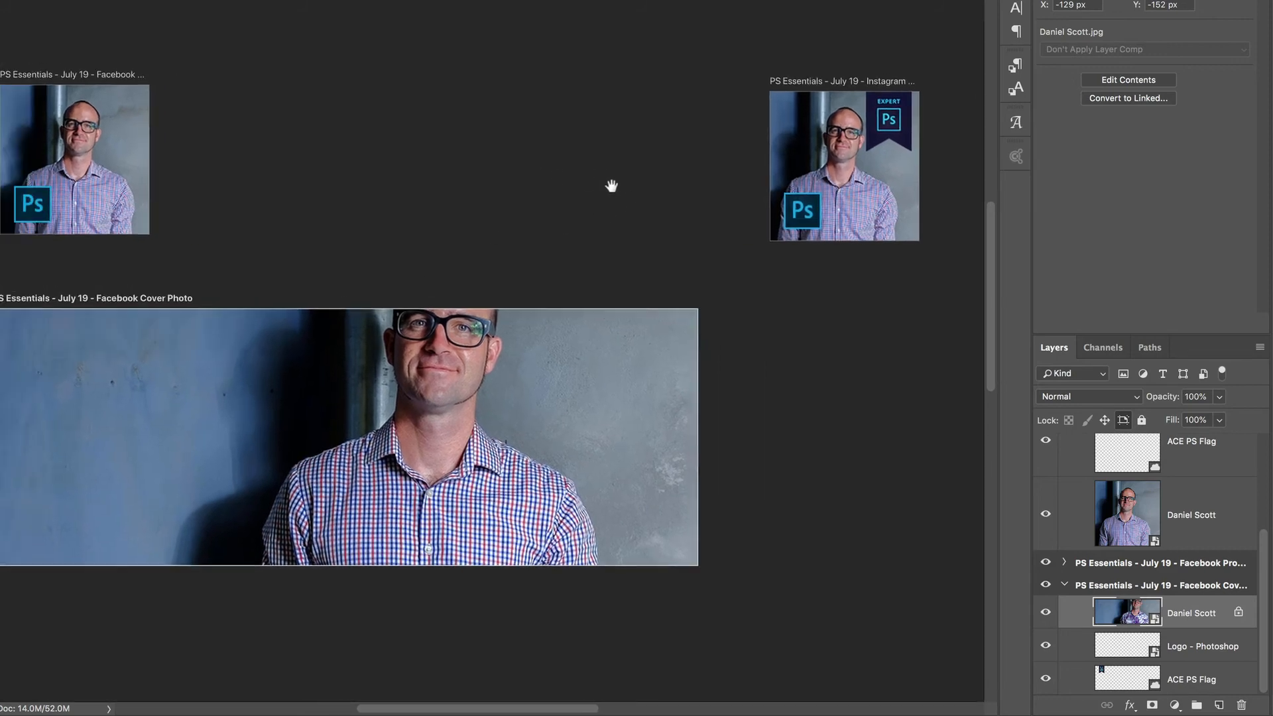
pyautogui.hscroll(-1, 611, 186)
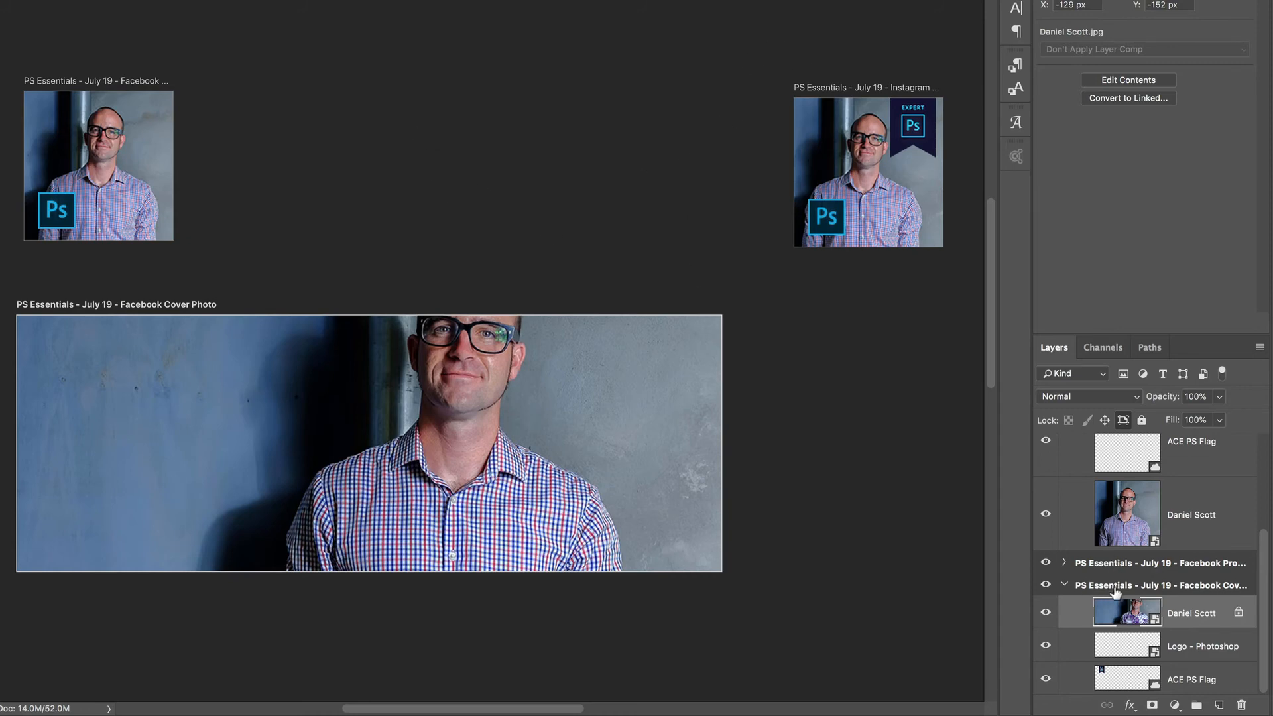
# Try ungrouping all four artboards and undo the ungrouping
pyautogui.keyDown('ctrl'); pyautogui.click(1064, 587); pyautogui.keyUp('ctrl')
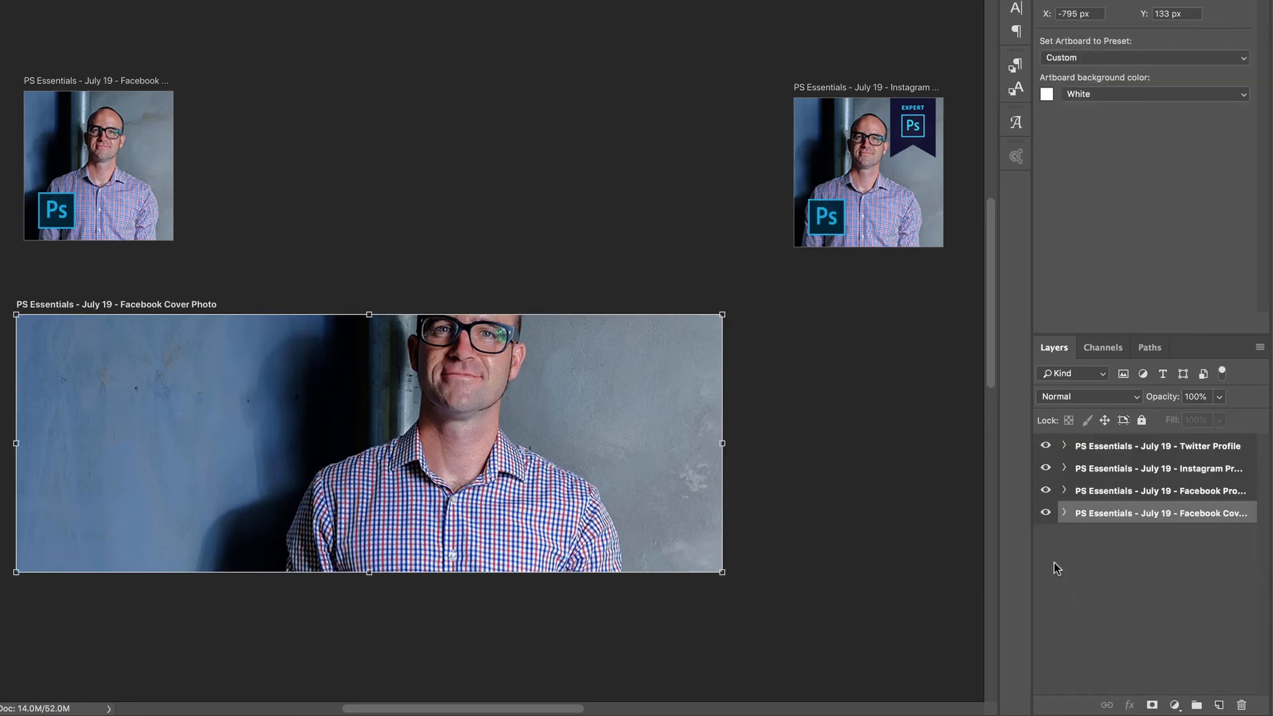
pyautogui.keyDown('shift'); pyautogui.click(1127, 448); pyautogui.keyUp('shift')
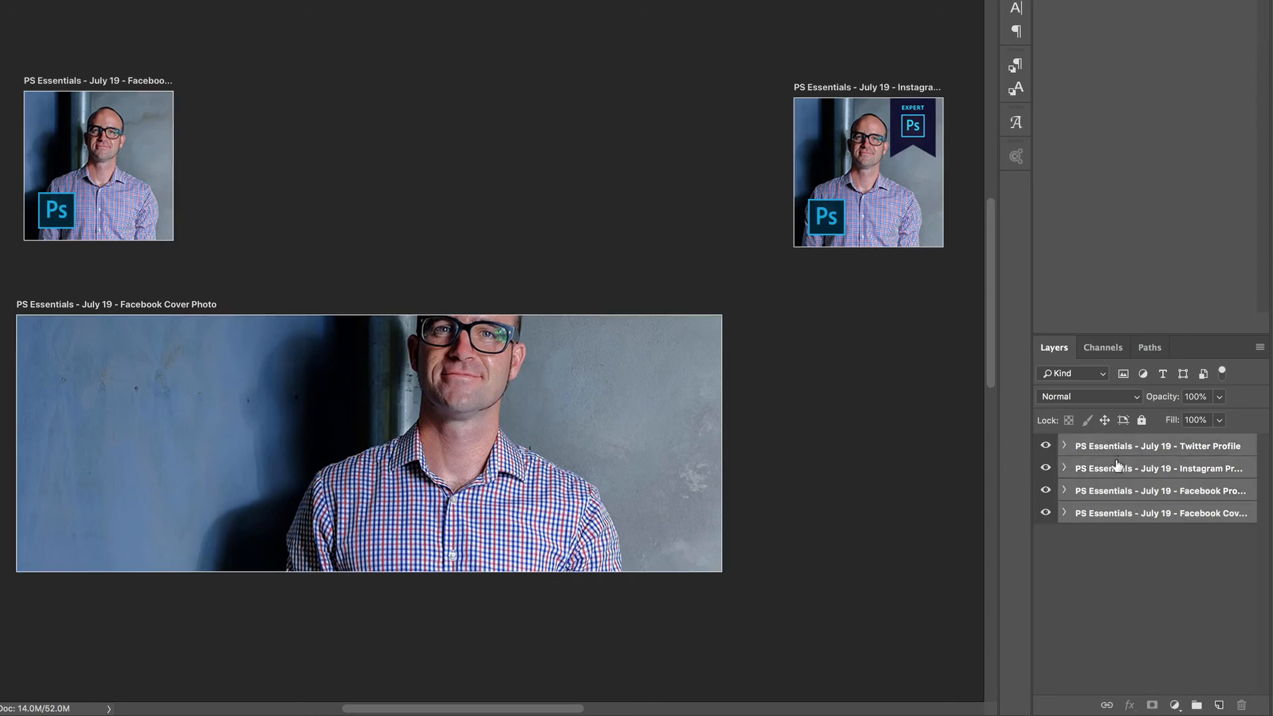
pyautogui.click(1259, 347)
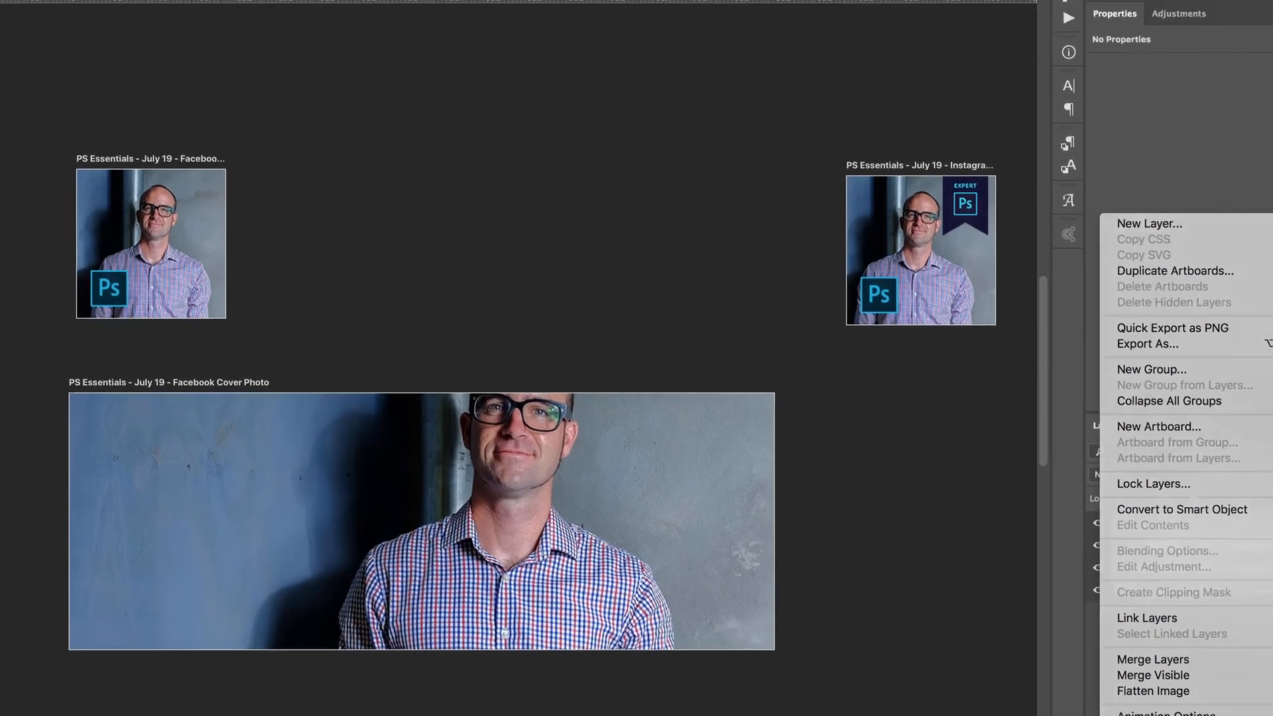
pyautogui.click(281, 6)
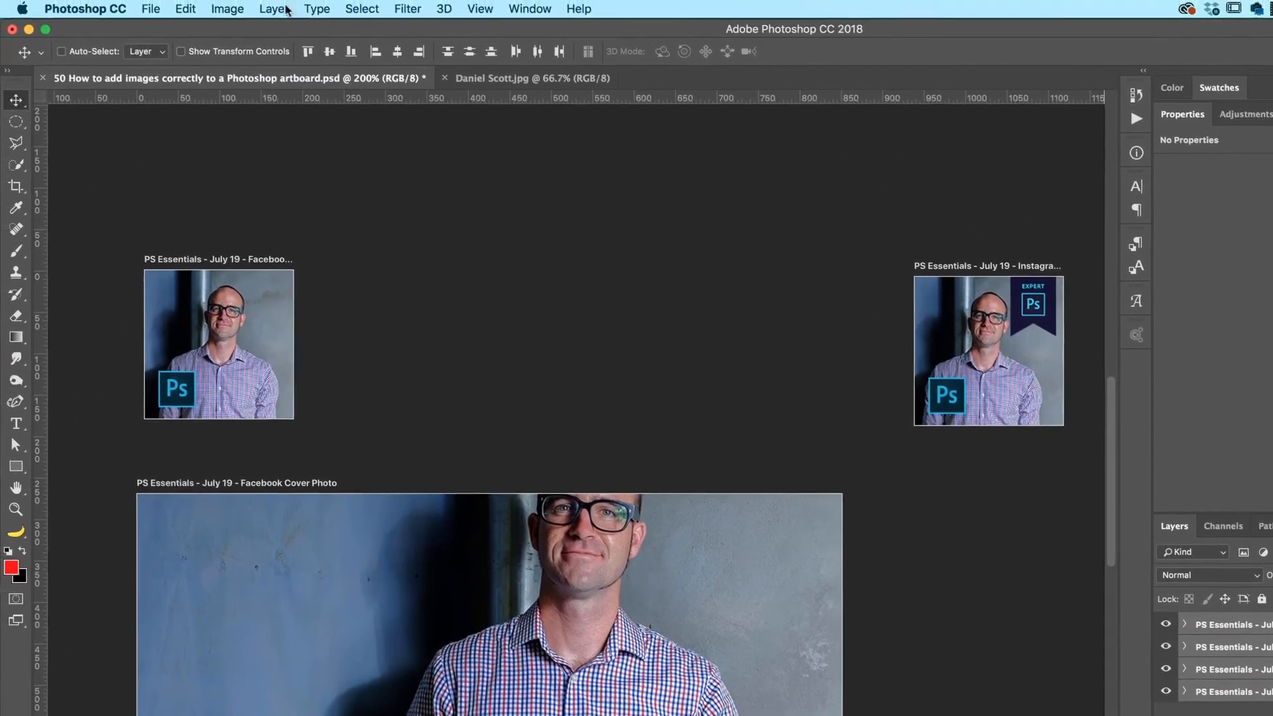
pyautogui.click(280, 8)
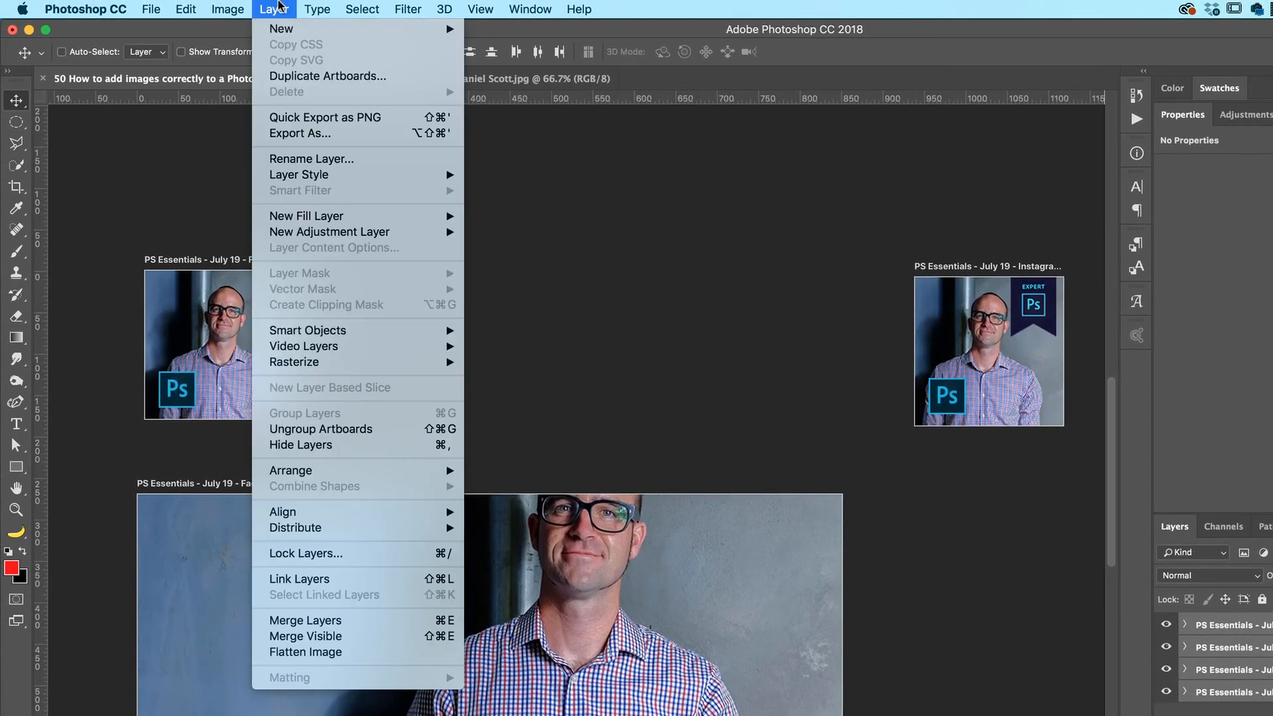
pyautogui.click(347, 428)
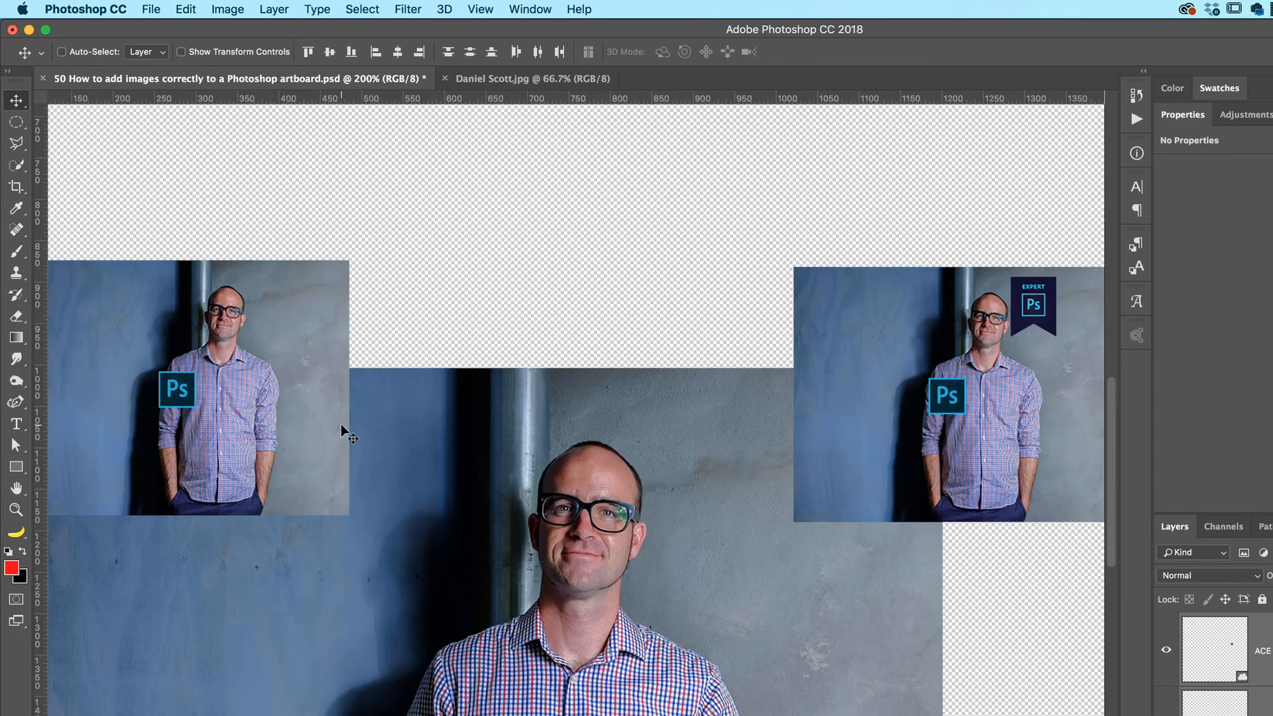
pyautogui.press('super+z')
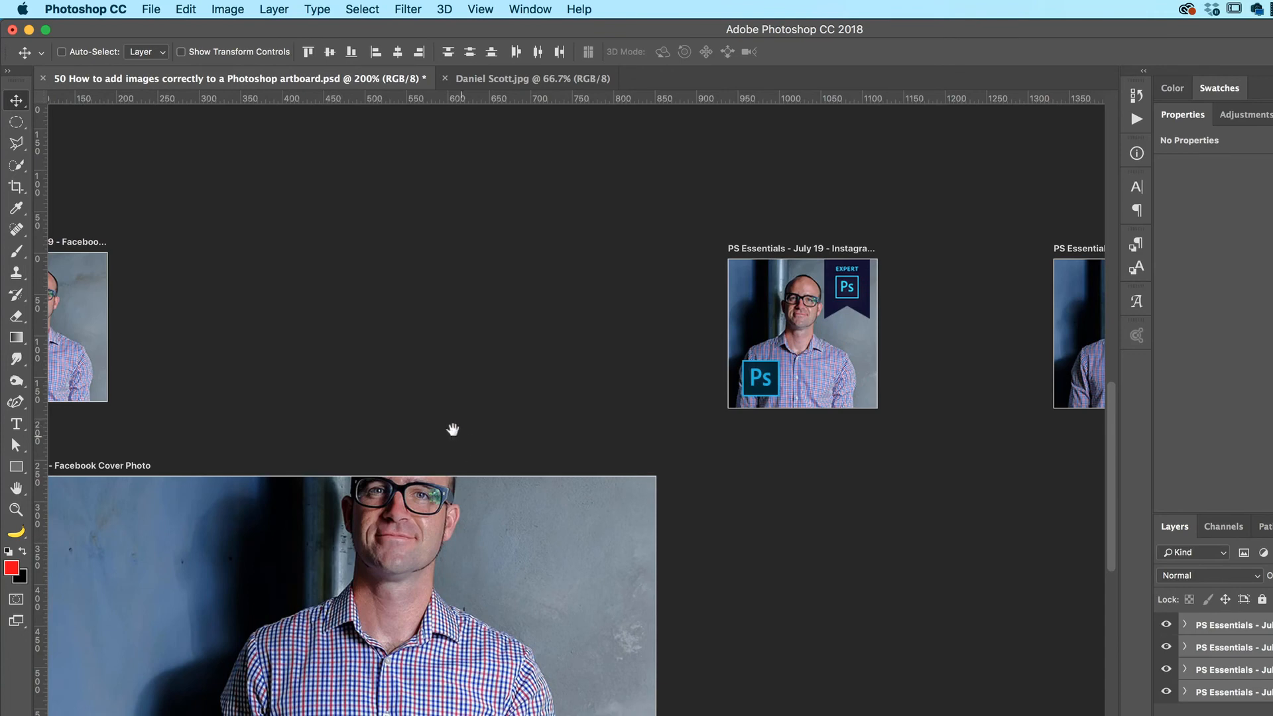
# Scale the Facebook cover's portrait down to about 529 × 423 px and align it with the artboard's right edge
pyautogui.hscroll(-5, 454, 429)
pyautogui.scroll(-2, 455, 429)
pyautogui.click(688, 506)
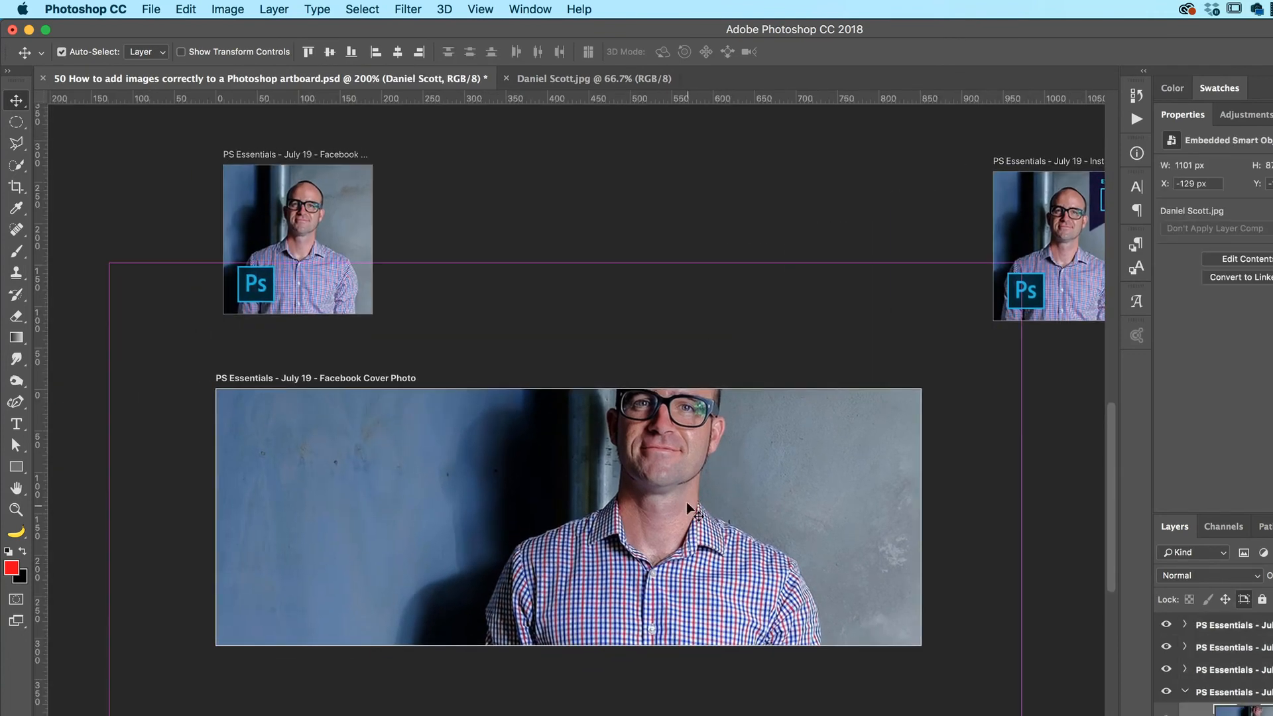
pyautogui.press('super+t')
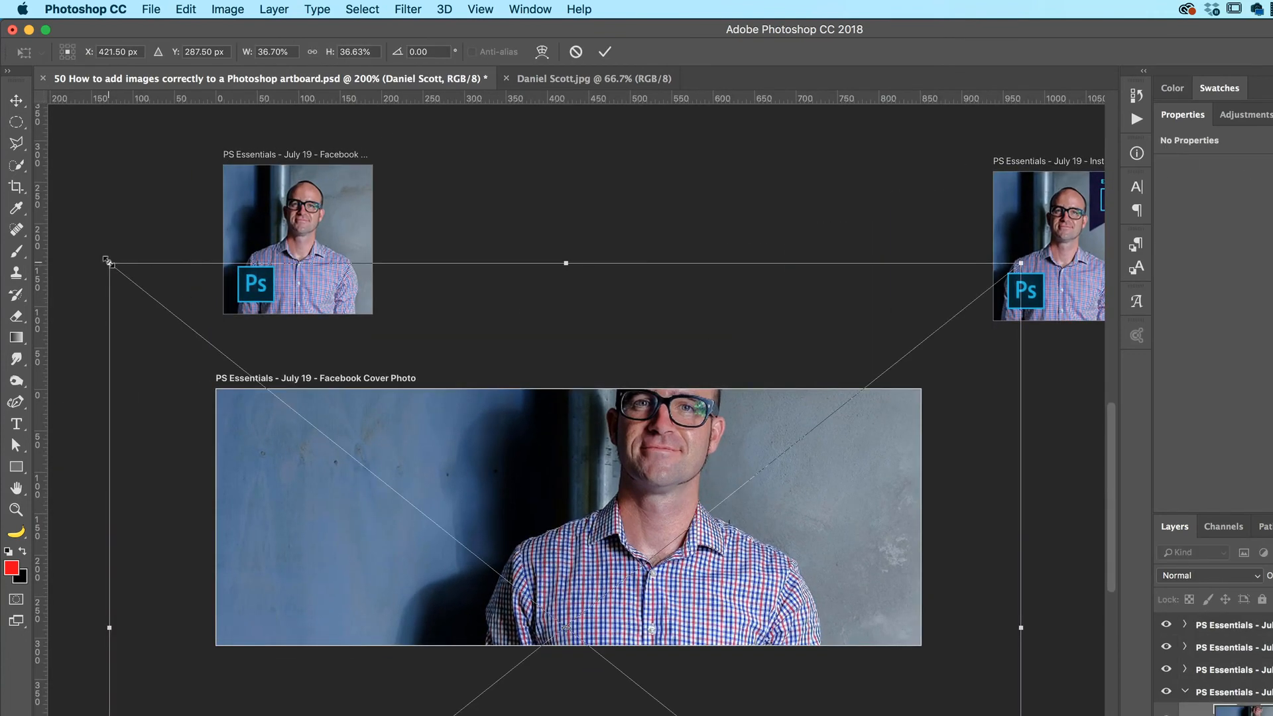
pyautogui.moveTo(110, 263); pyautogui.dragTo(384, 484)
pyautogui.moveTo(585, 552); pyautogui.dragTo(753, 443)
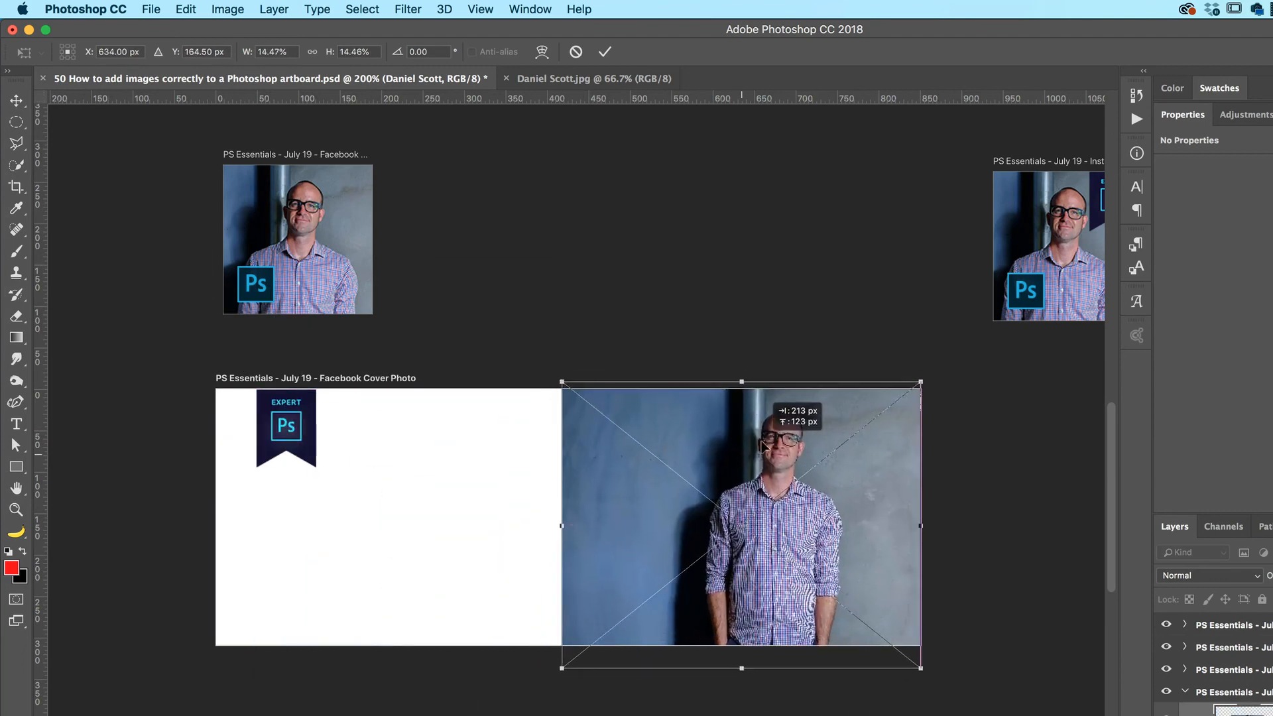
pyautogui.moveTo(562, 663); pyautogui.dragTo(468, 713)
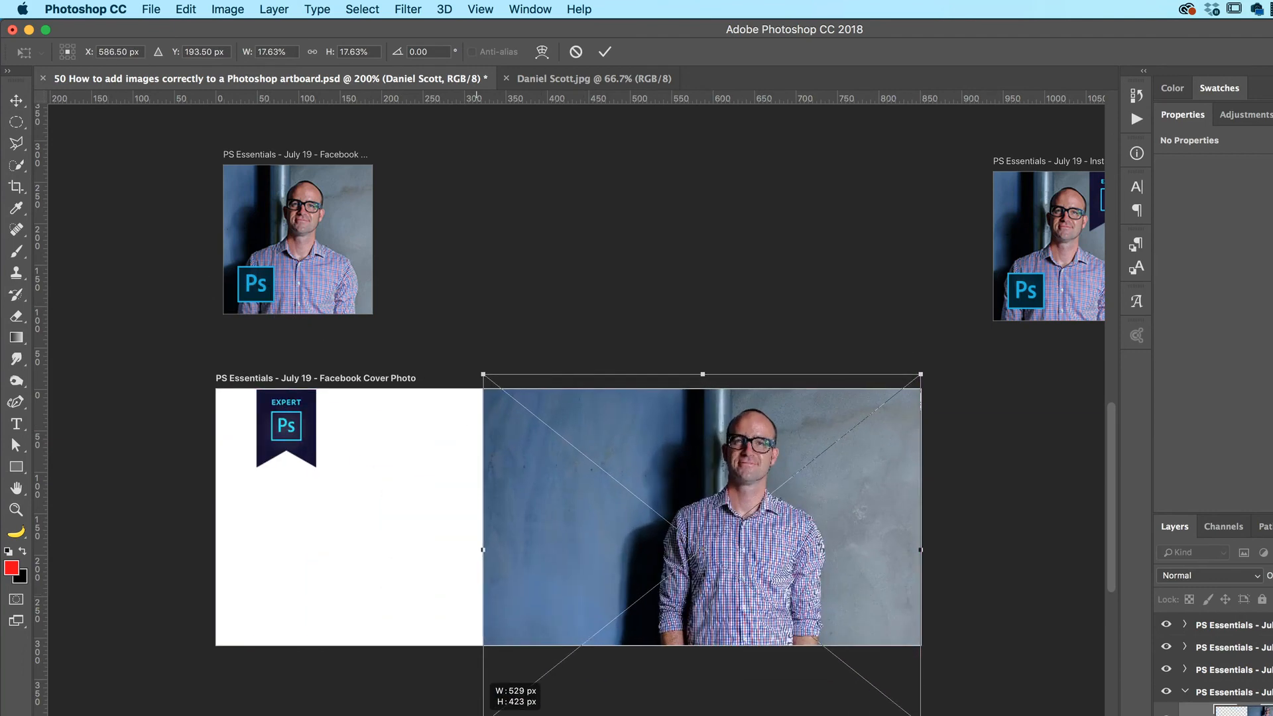
pyautogui.press('Return')
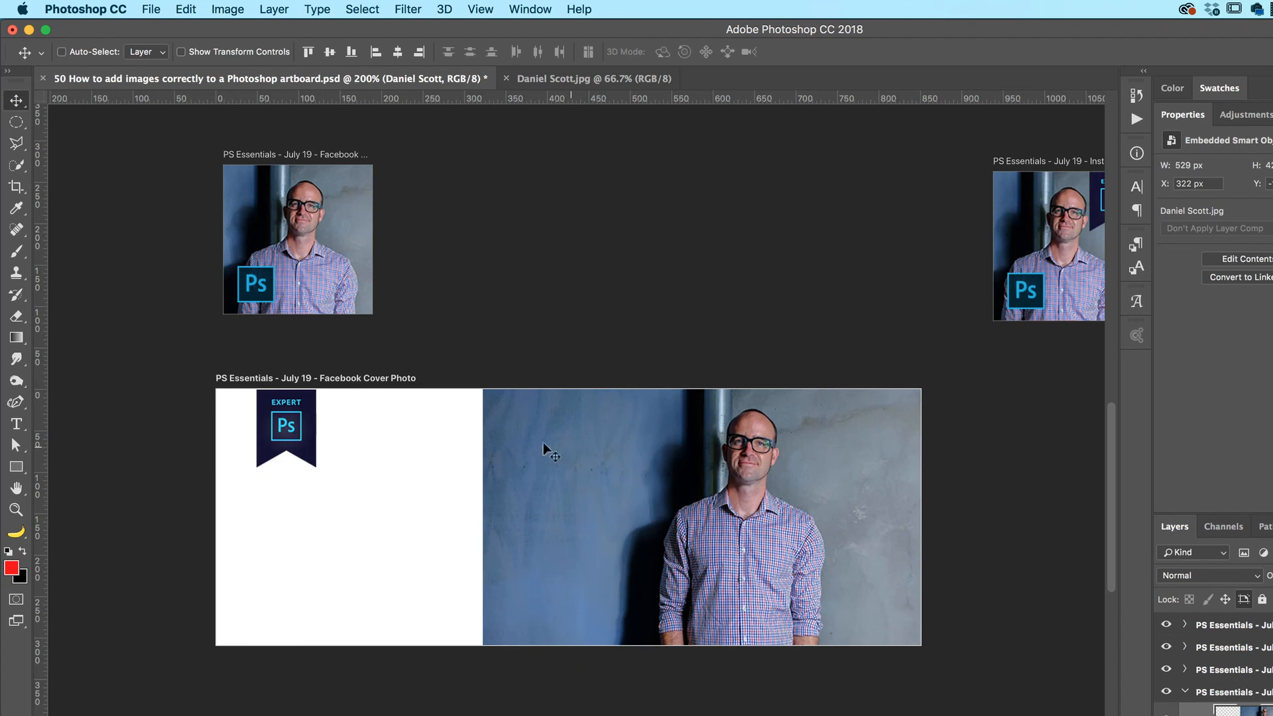
pyautogui.scroll(1, 404, 520)
pyautogui.scroll(2, 398, 517)
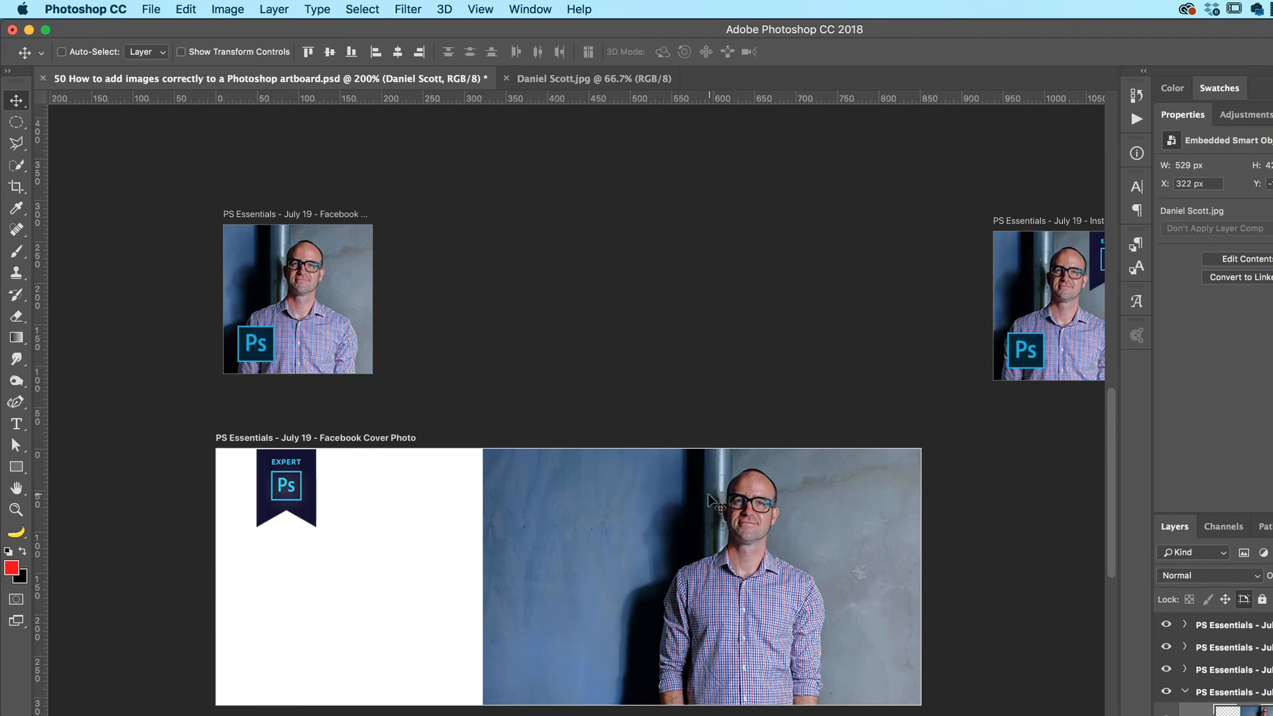
pyautogui.moveTo(743, 587)
pyautogui.mouseDown()
pyautogui.moveTo(743, 562)
pyautogui.moveTo(743, 581)
pyautogui.mouseUp()
# Rasterize the portrait layer on the Facebook Cover Photo artboard
pyautogui.click(186, 9)
pyautogui.moveTo(253, 378)
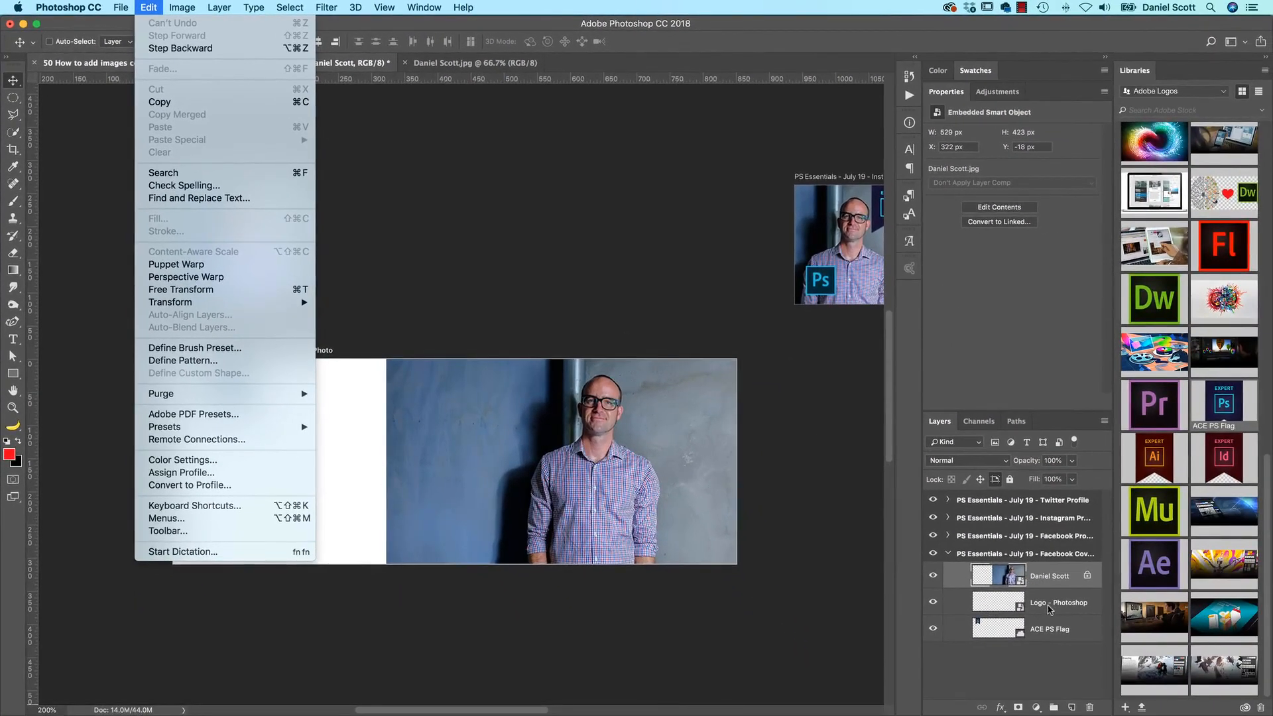
pyautogui.click(1057, 657)
pyautogui.rightClick(1053, 576)
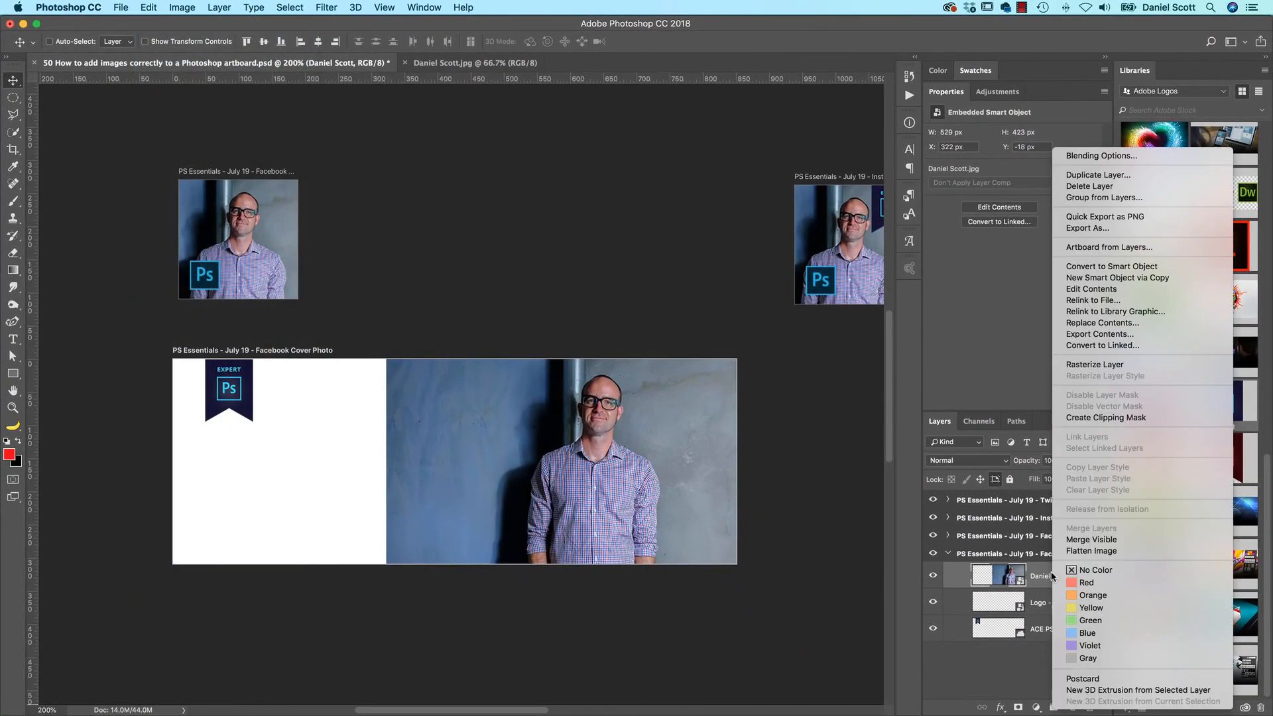
pyautogui.click(1095, 364)
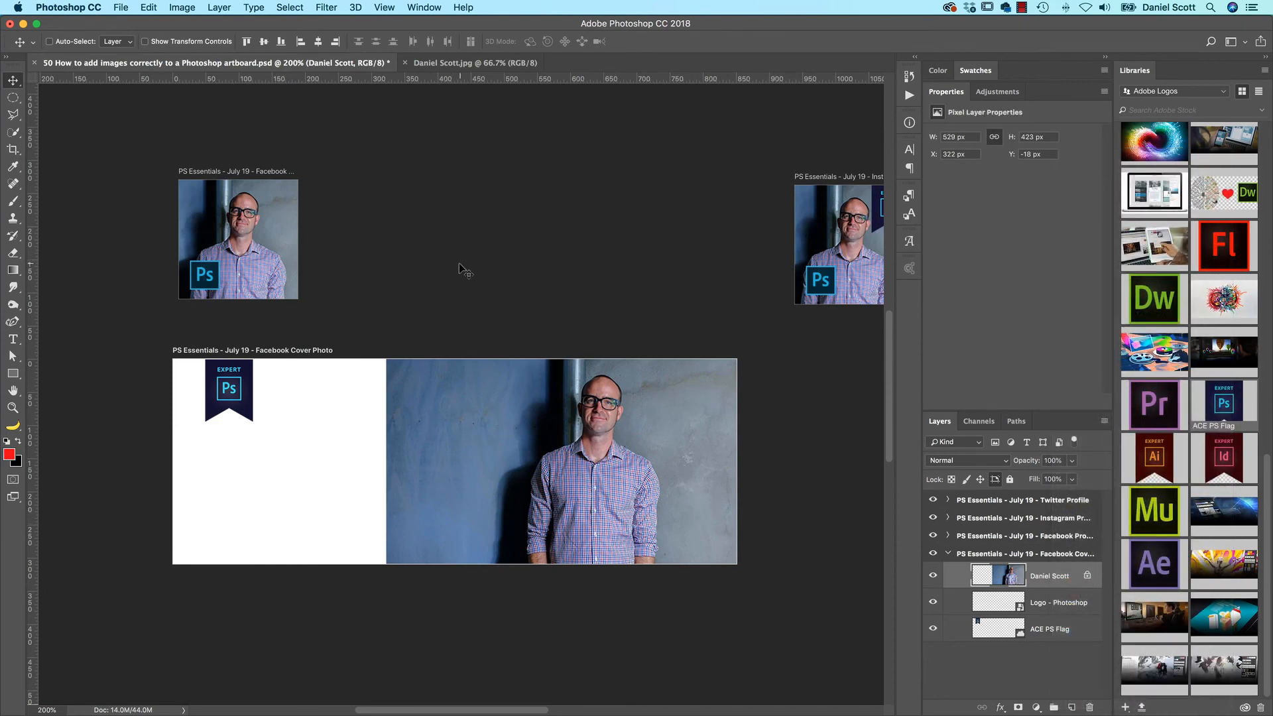
# Stretch the cover portrait with Content-Aware Scale to the artboard's left edge, making it about 851 px wide
pyautogui.click(143, 7)
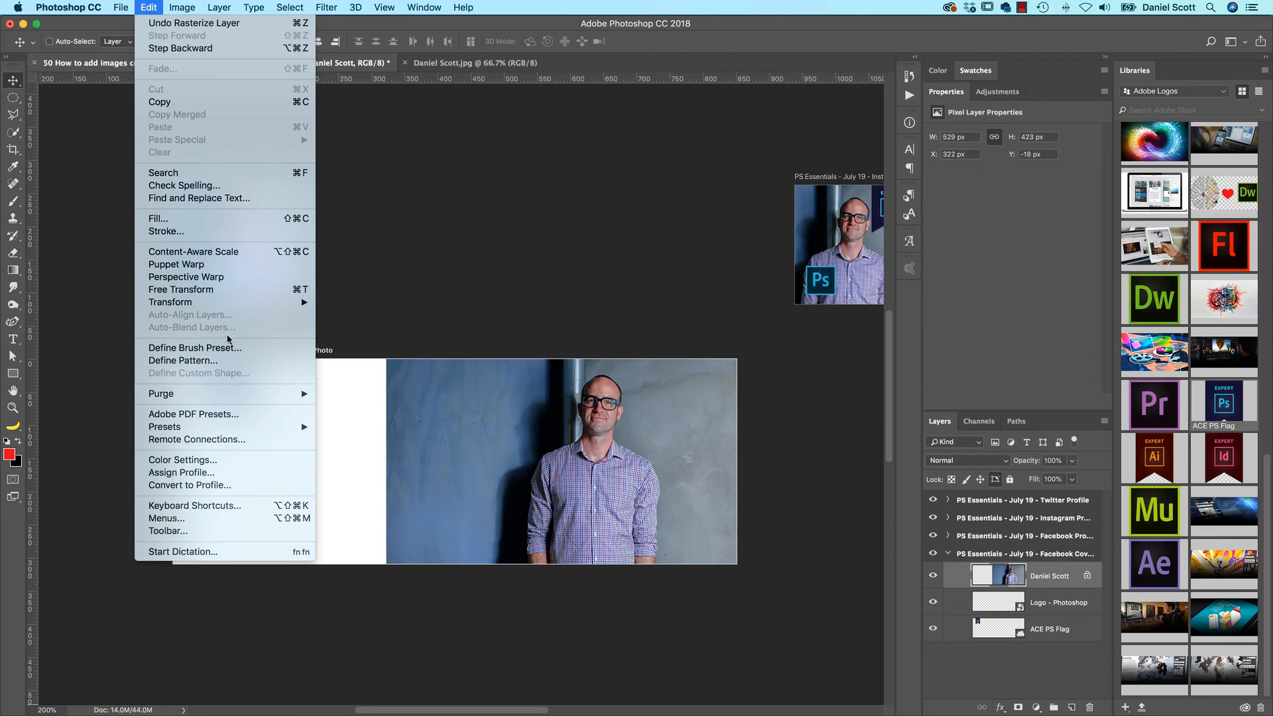
pyautogui.click(217, 255)
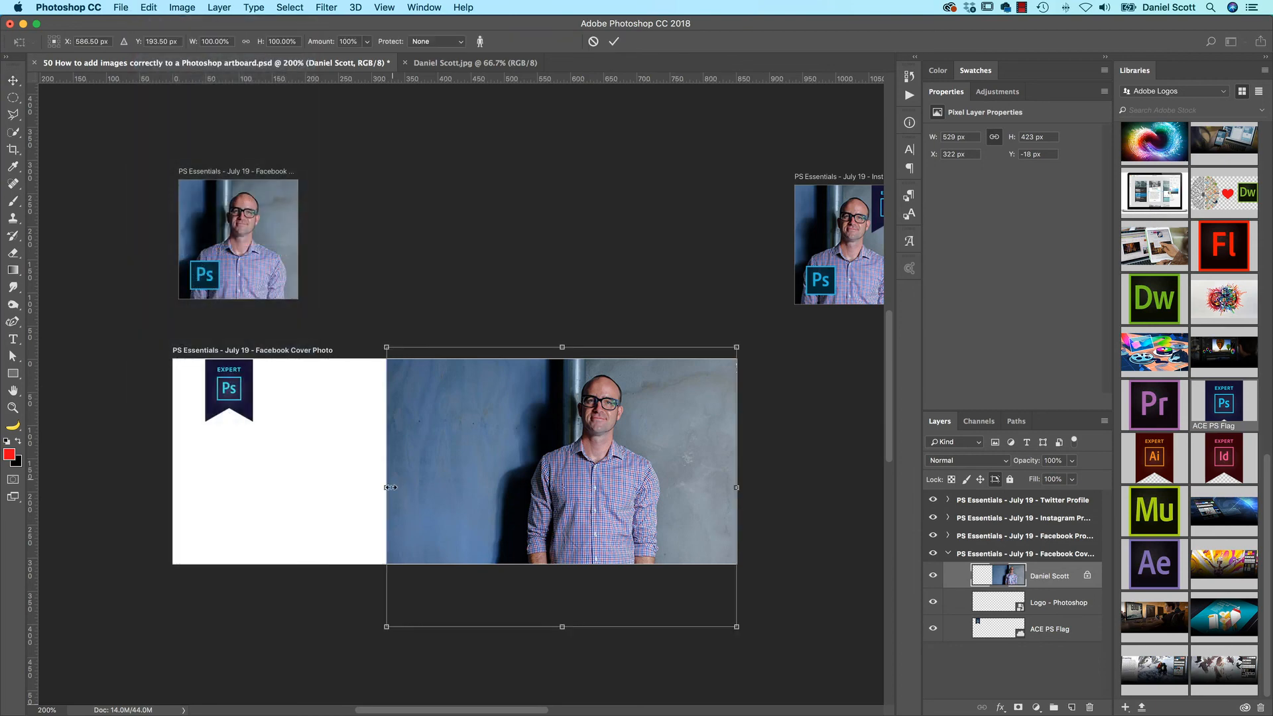
pyautogui.moveTo(391, 488); pyautogui.dragTo(171, 485)
pyautogui.press('Return')
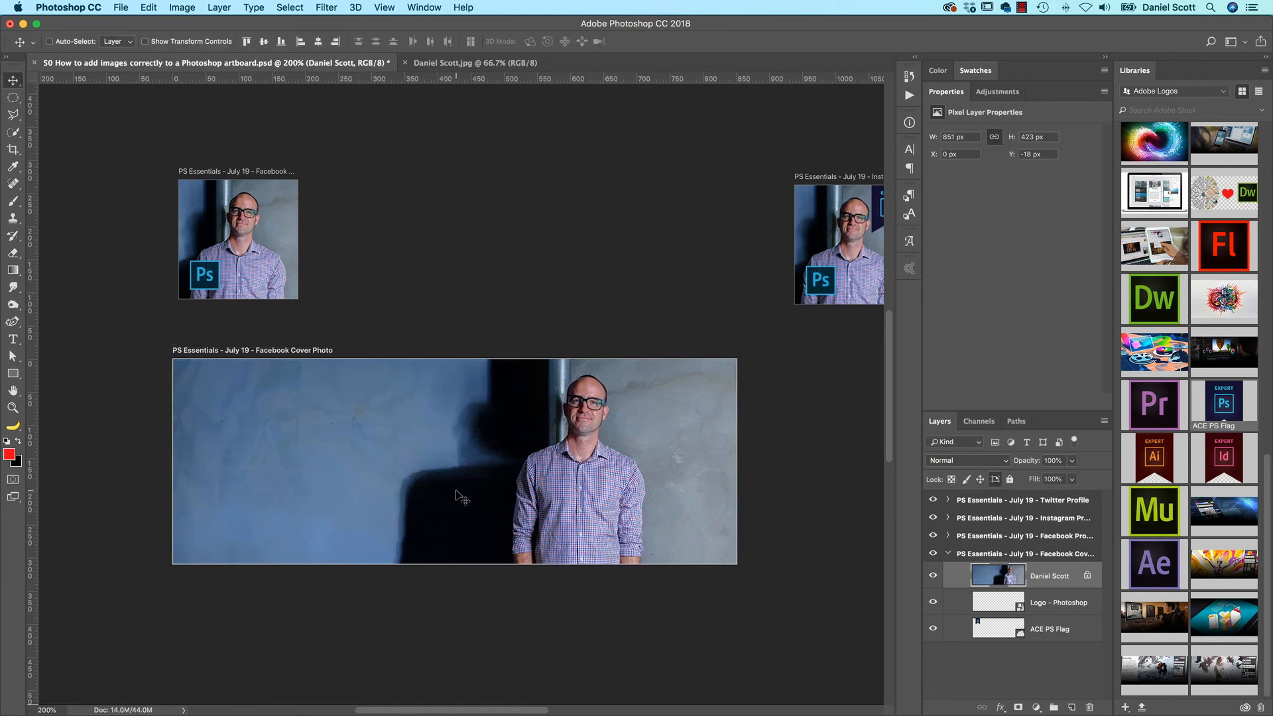
# Convert the stretched cover portrait to a smart object and send it behind the Photoshop logo and ACE PS Flag
pyautogui.rightClick(1061, 577)
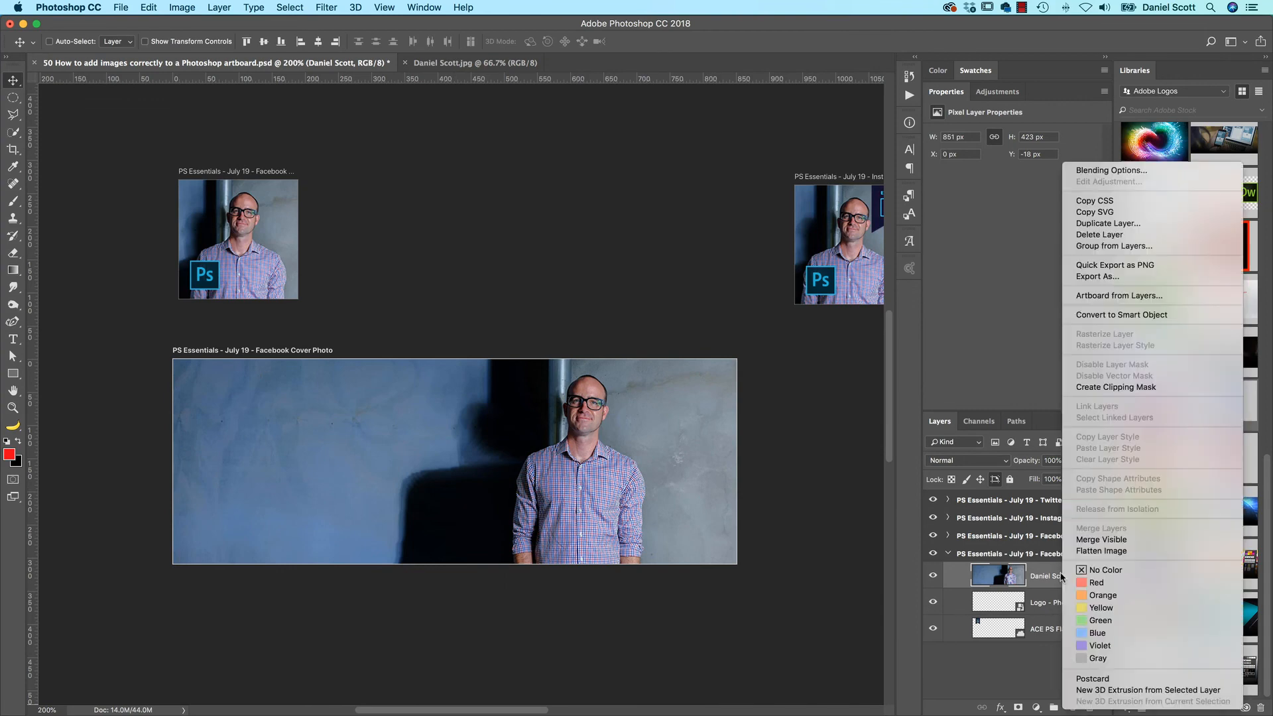
pyautogui.click(1090, 314)
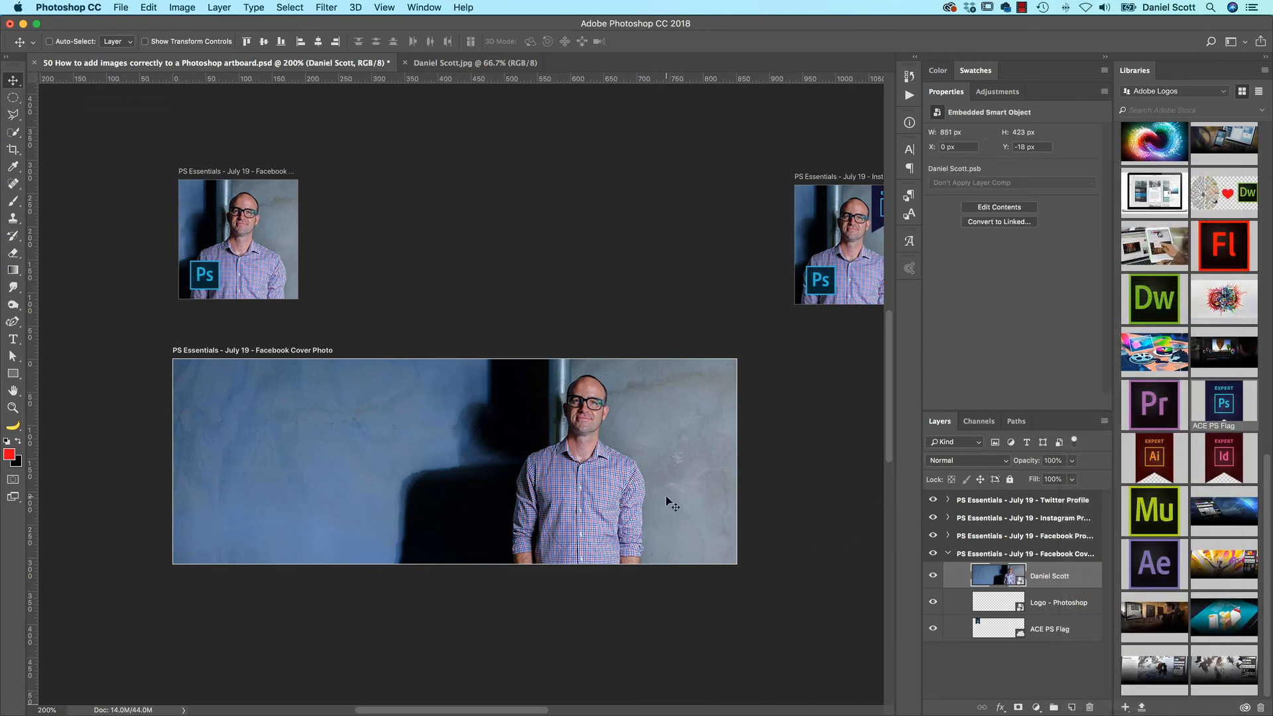
pyautogui.press('super+shift+bracketleft')
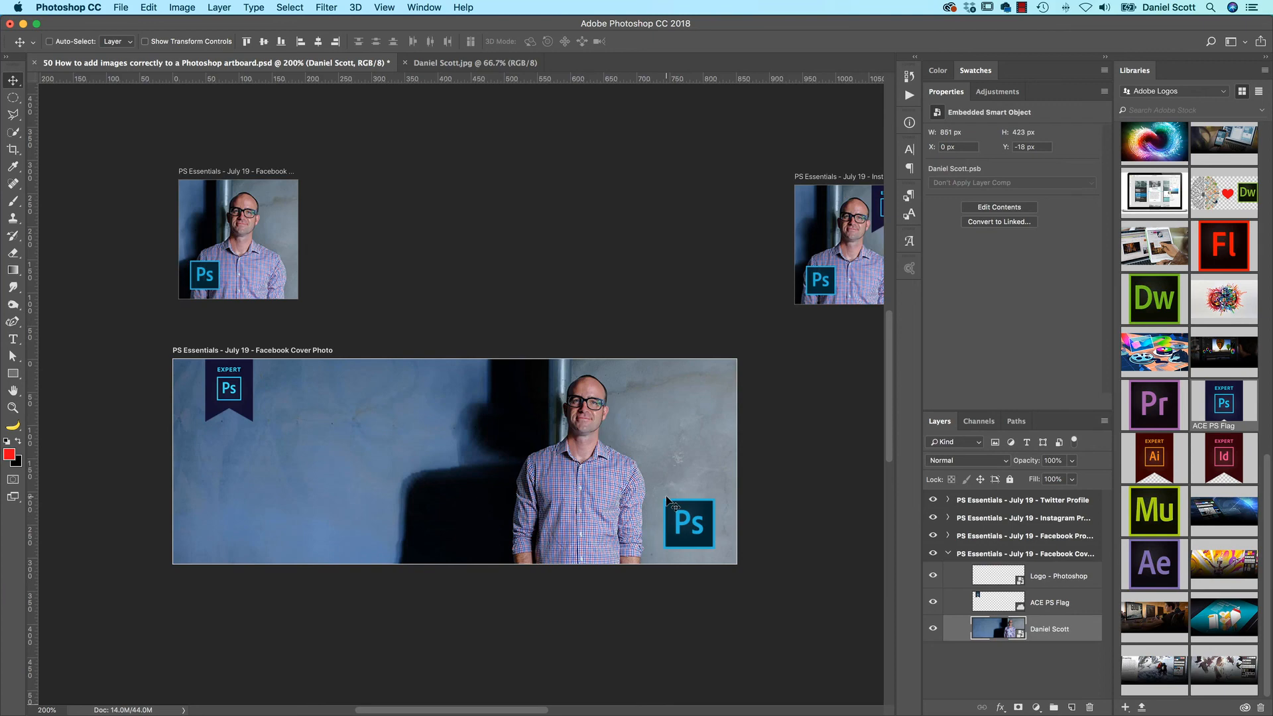